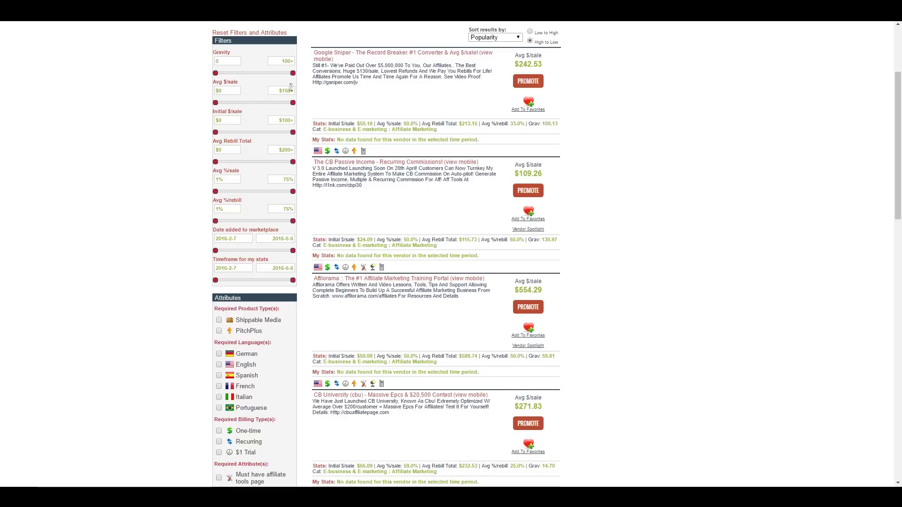
Create a HopLink for The CB Passive Income with tracking ID "Affiliate Marketing" and highlight its HTML code.
click(535, 194)
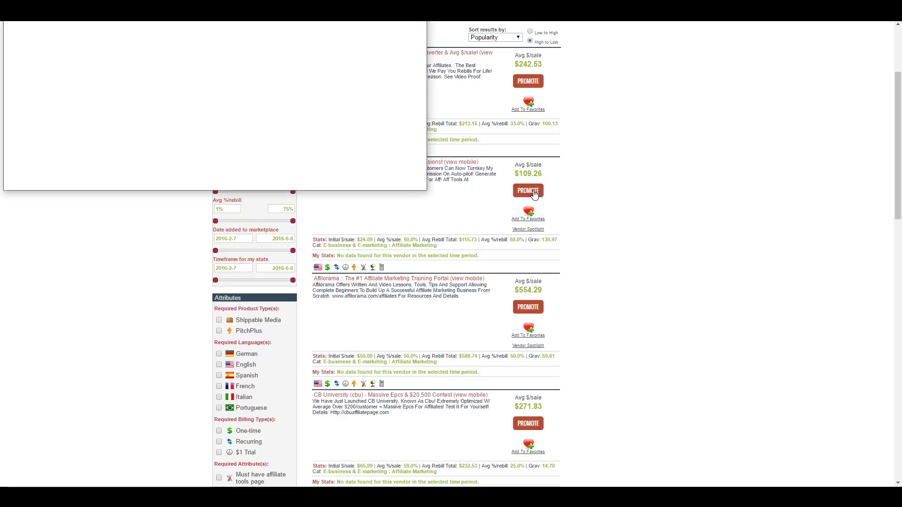
click(137, 73)
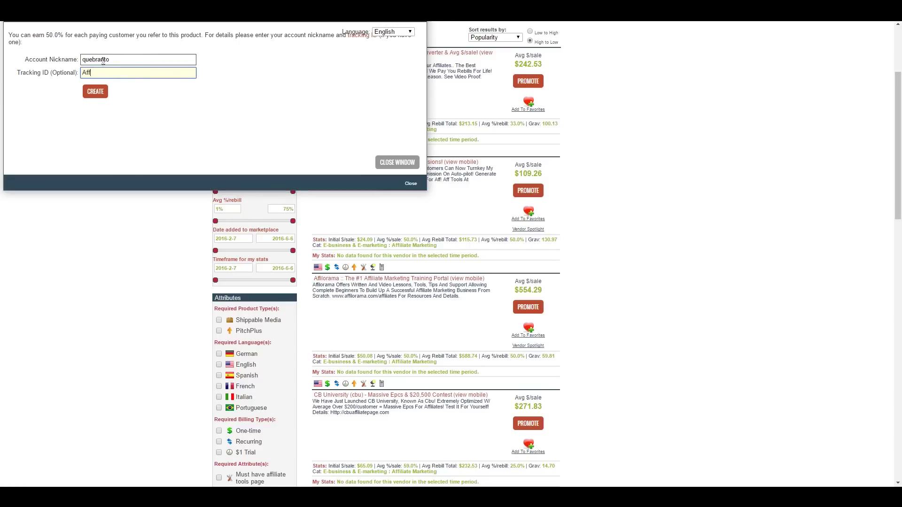
text(Affiliate Marketing)
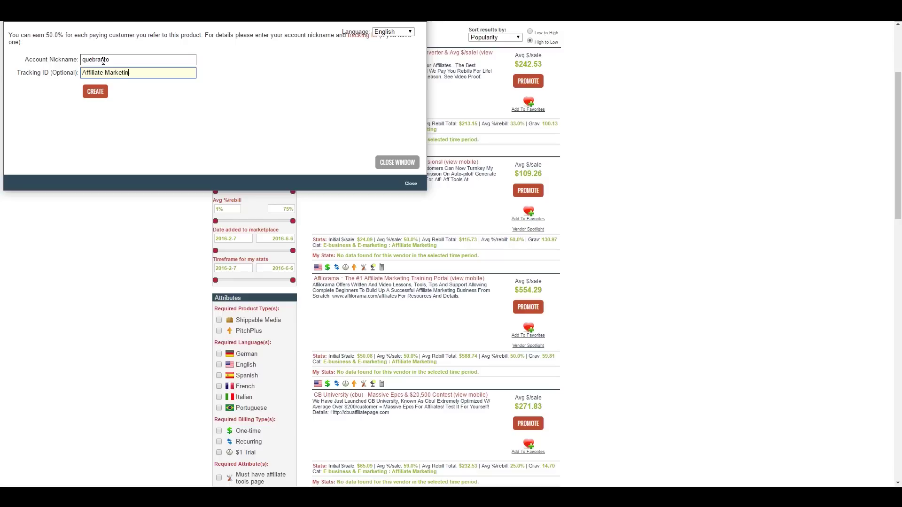
click(93, 90)
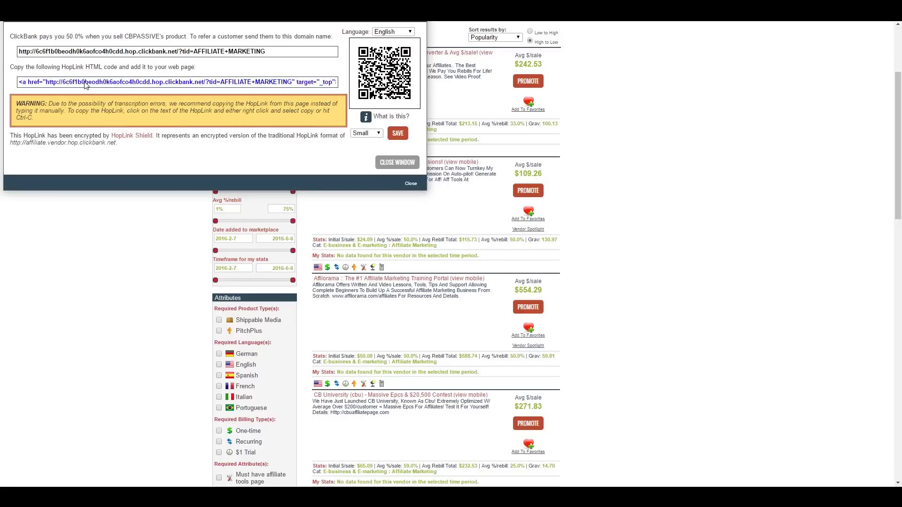
click(39, 84)
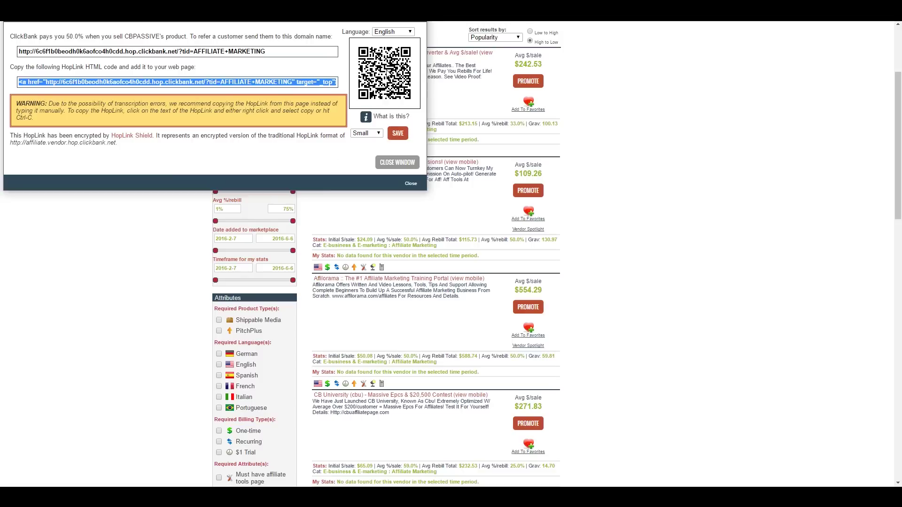
click(270, 147)
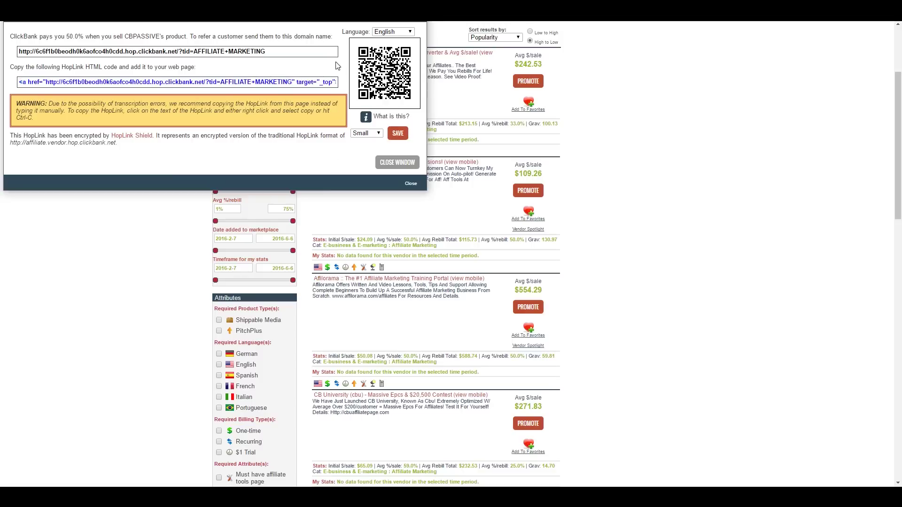
key(Escape)
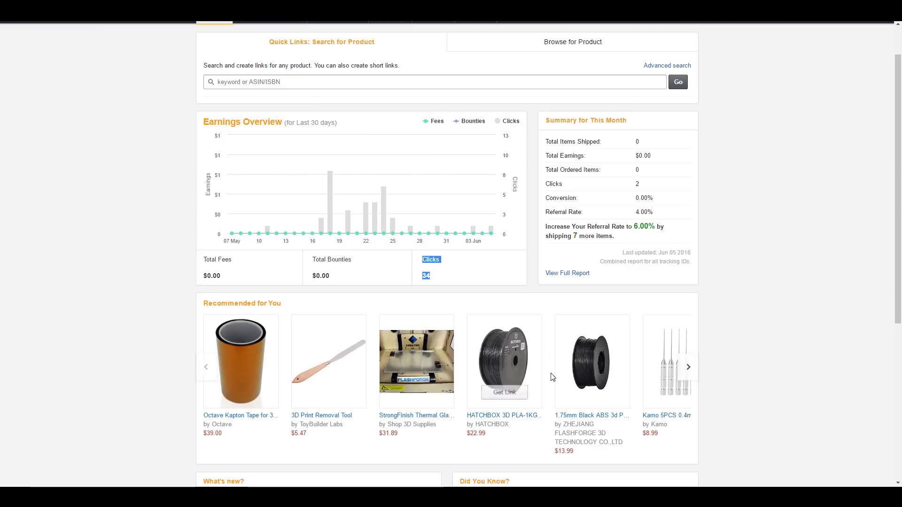
In Amazon Associates, get the product link for the recommended HATCHBOX 3D PLA filament and view its HTML code section.
mouse_move(508, 354)
click(504, 394)
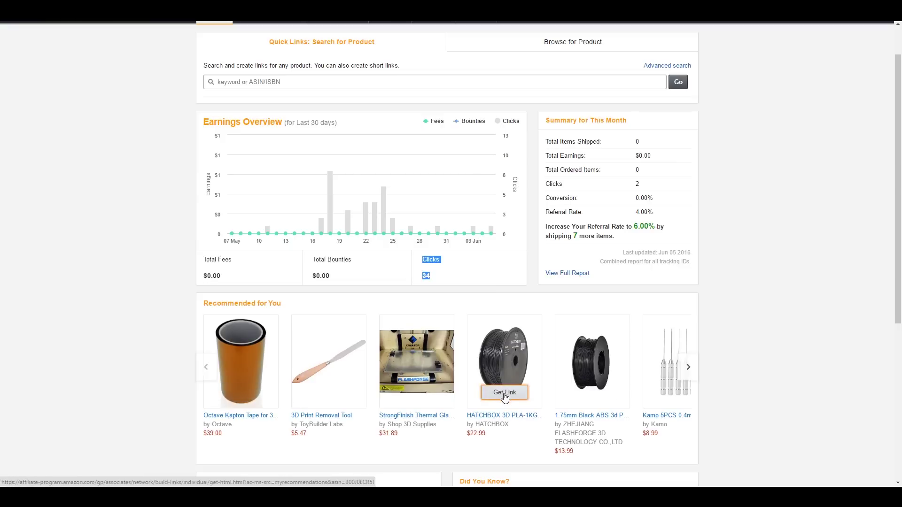
click(504, 394)
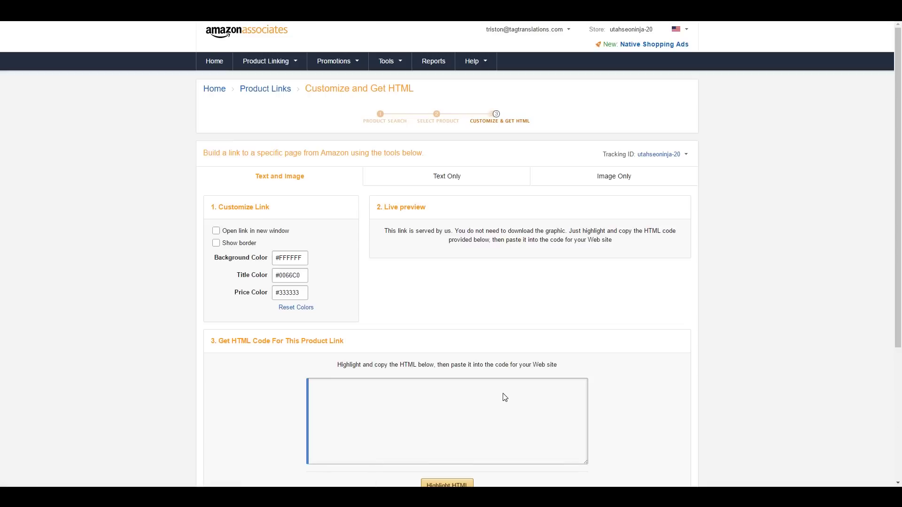
scroll(485, 391, down, 1)
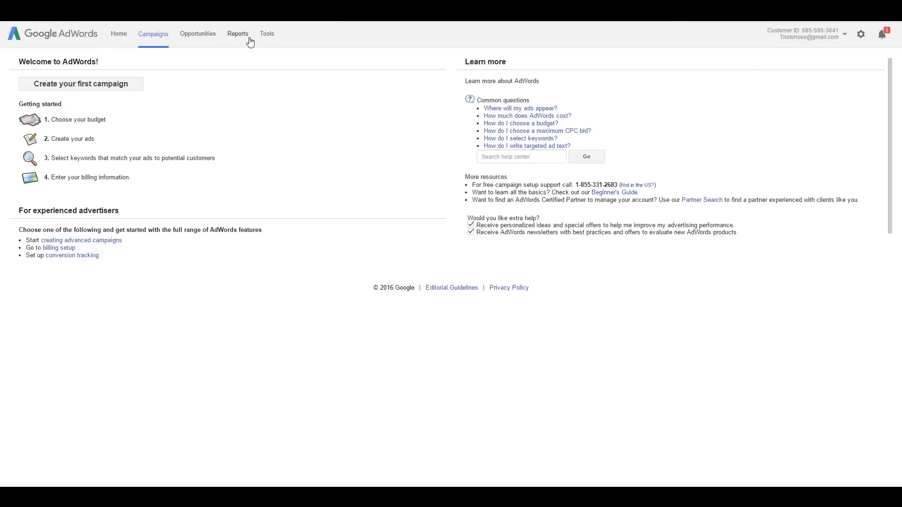
In Google AdWords Keyword Planner, set up a new keyword search with "Affiliate marketing training" as the product or service.
click(268, 33)
click(286, 120)
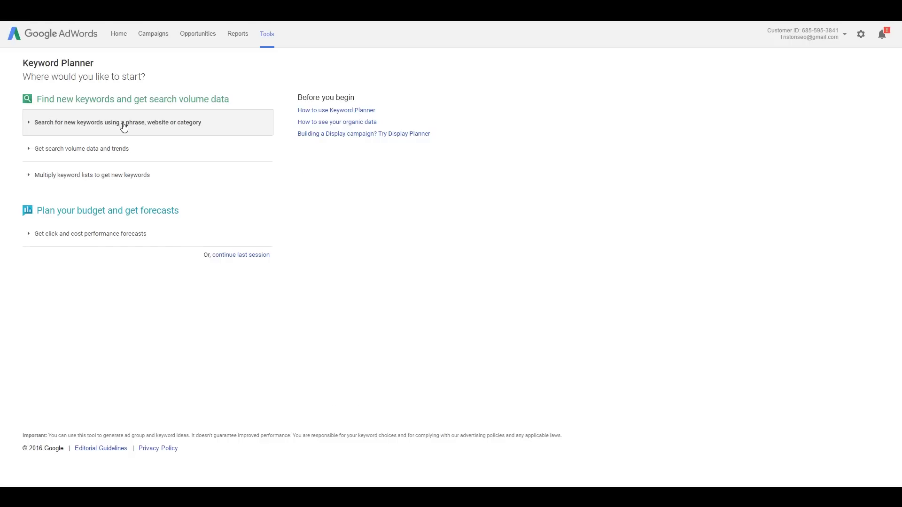
click(140, 129)
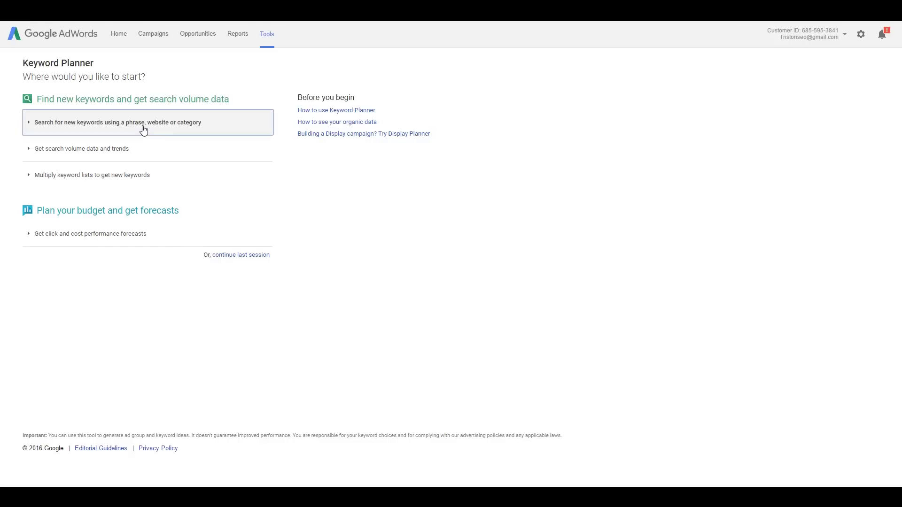
click(115, 170)
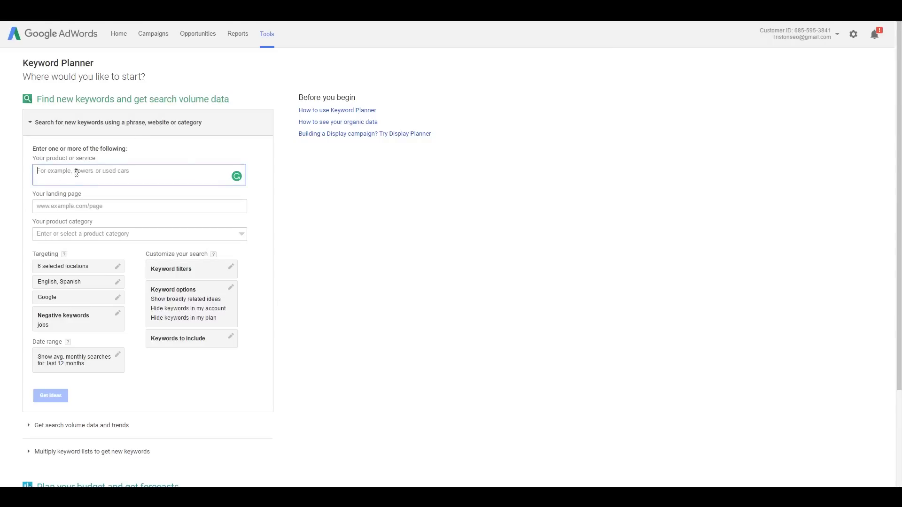
text(Affiliate marketing training)
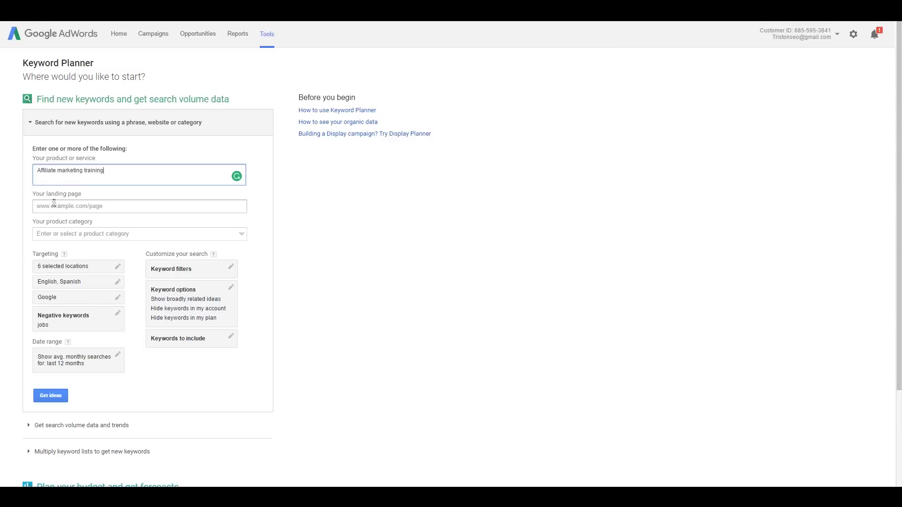
click(75, 234)
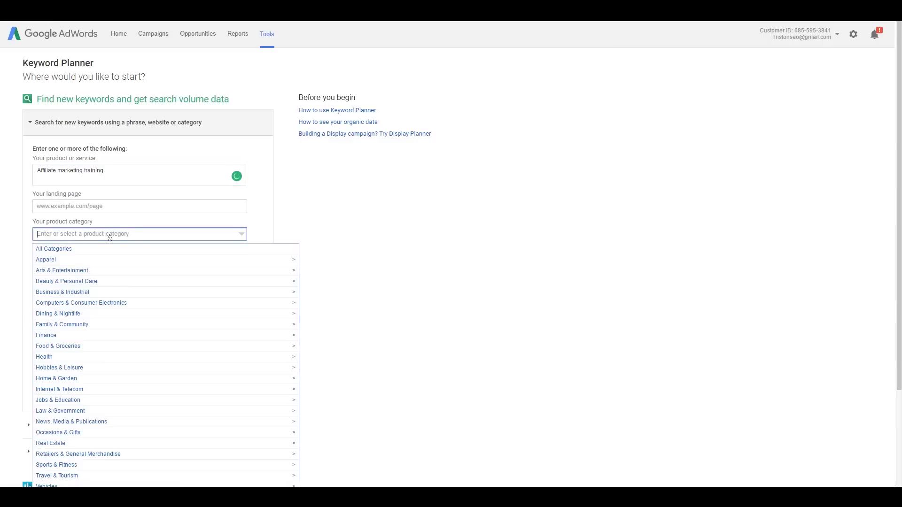
click(373, 223)
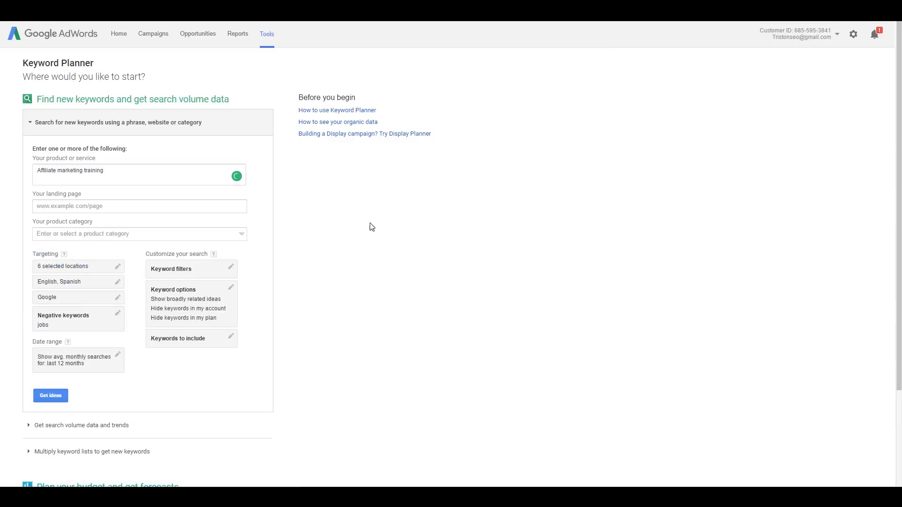
Replace all targeted locations of the keyword search with United States and save the targeting.
click(76, 266)
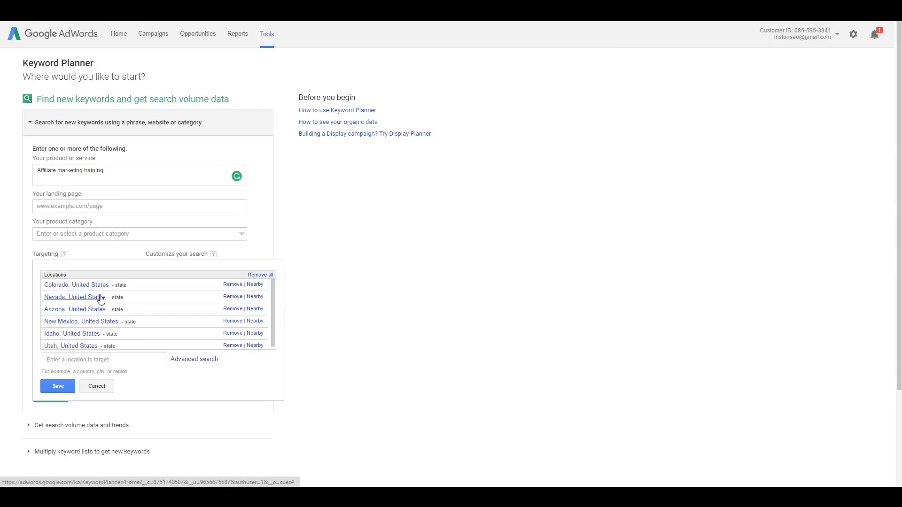
scroll(111, 306, down, 1)
scroll(91, 329, up, 1)
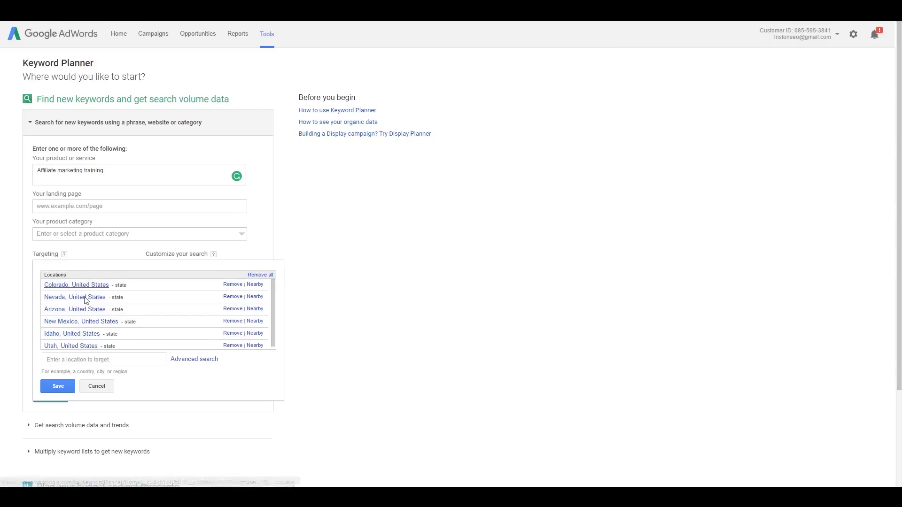
click(260, 277)
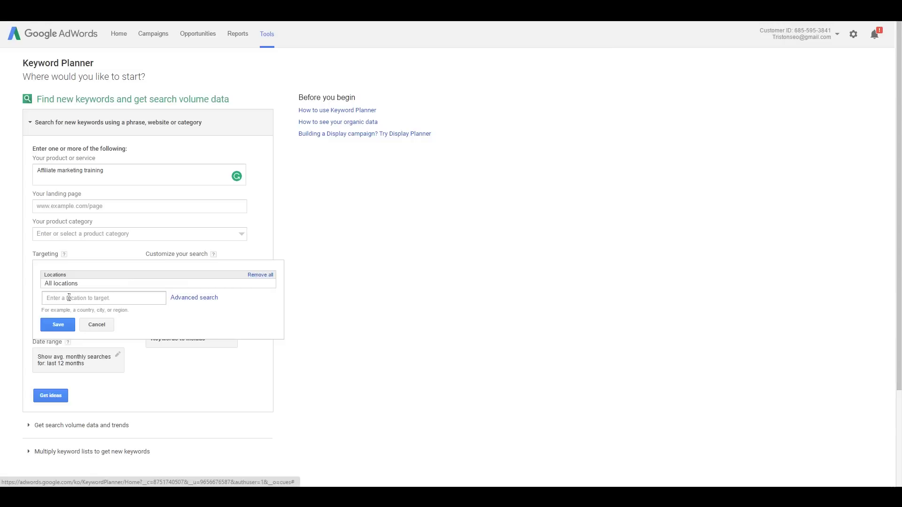
click(81, 299)
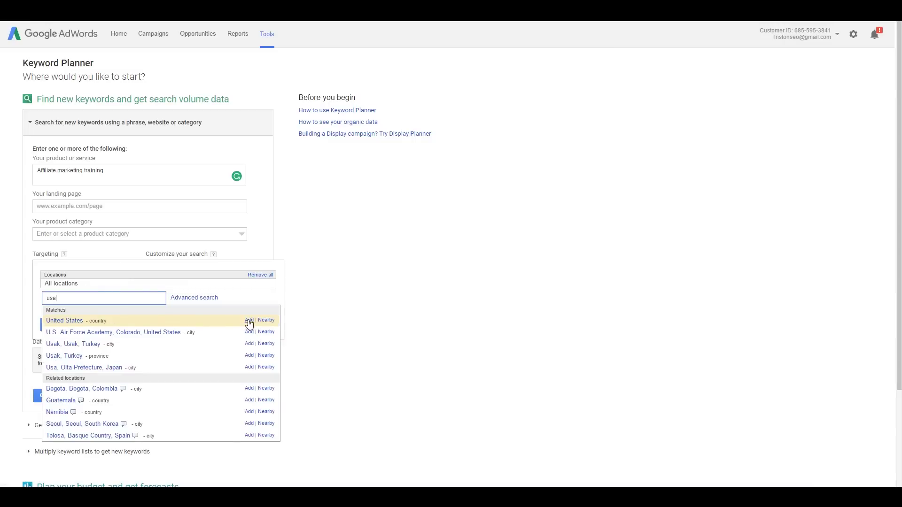
click(247, 322)
click(53, 331)
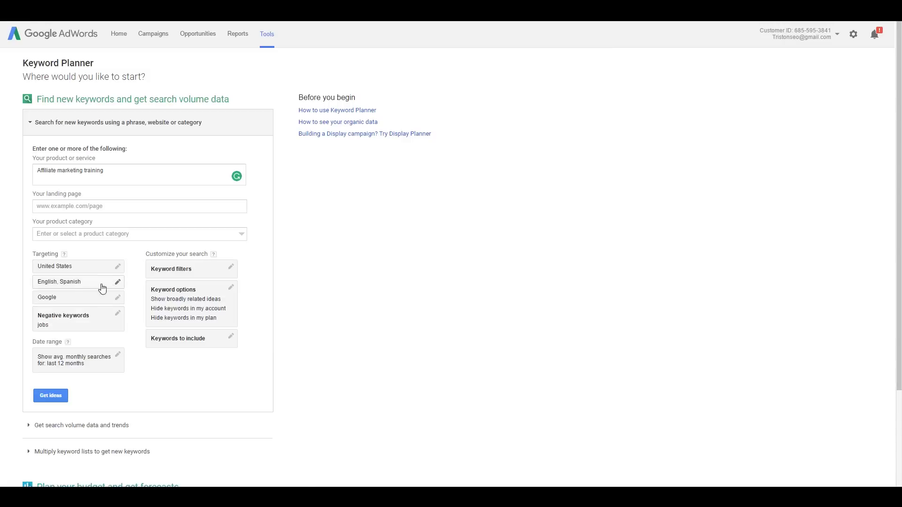
Try to limit the keyword search's targeted languages to English only.
click(68, 285)
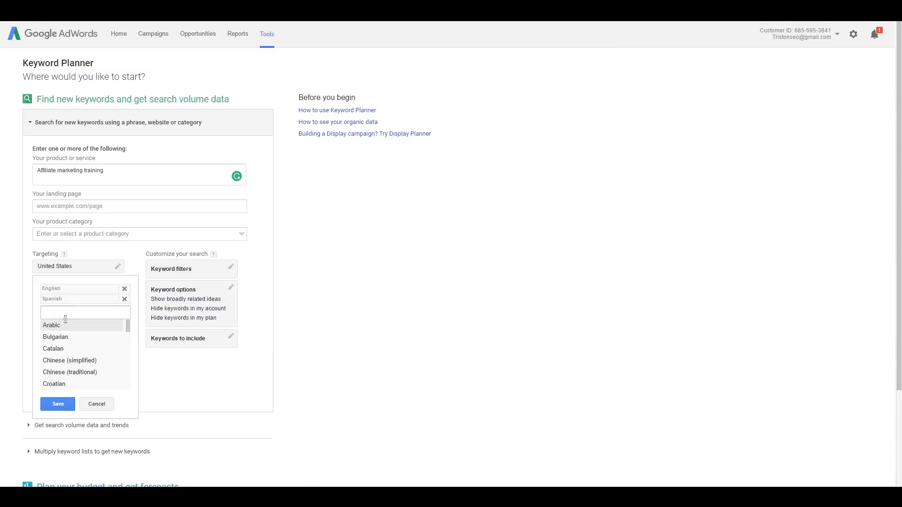
click(125, 290)
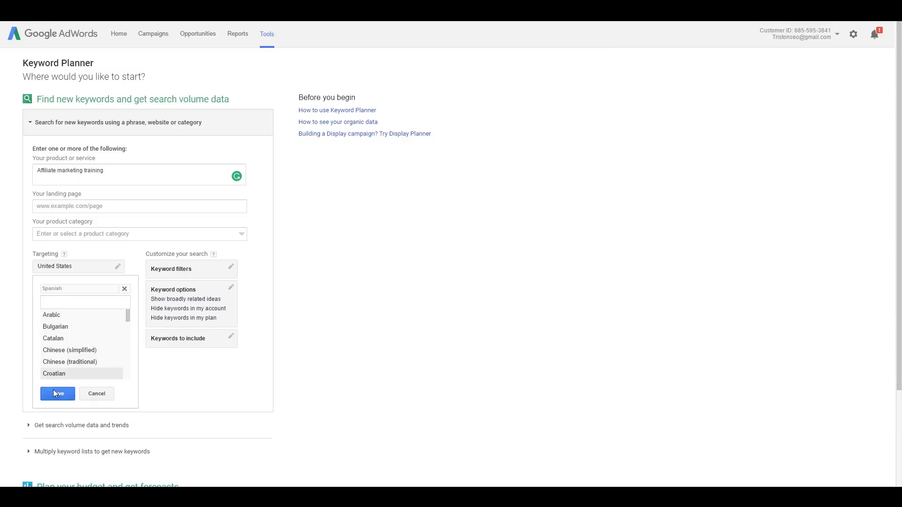
click(125, 289)
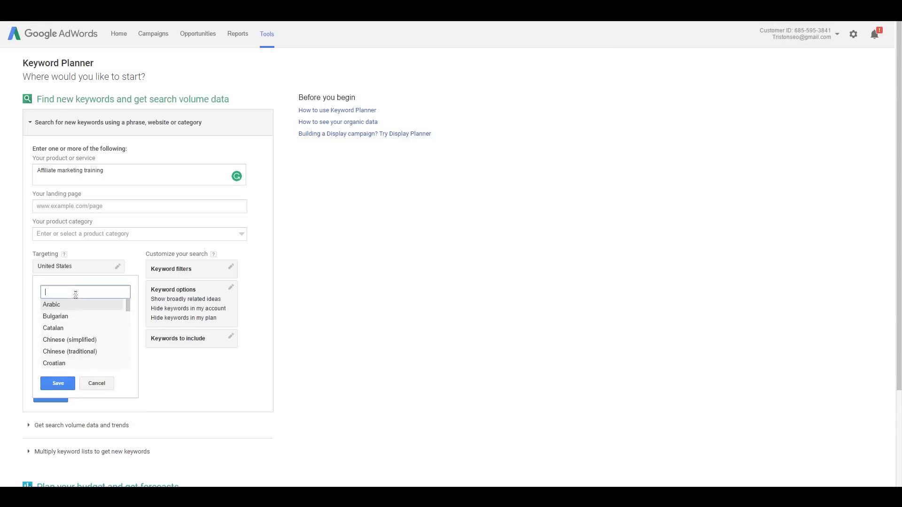
text(engl)
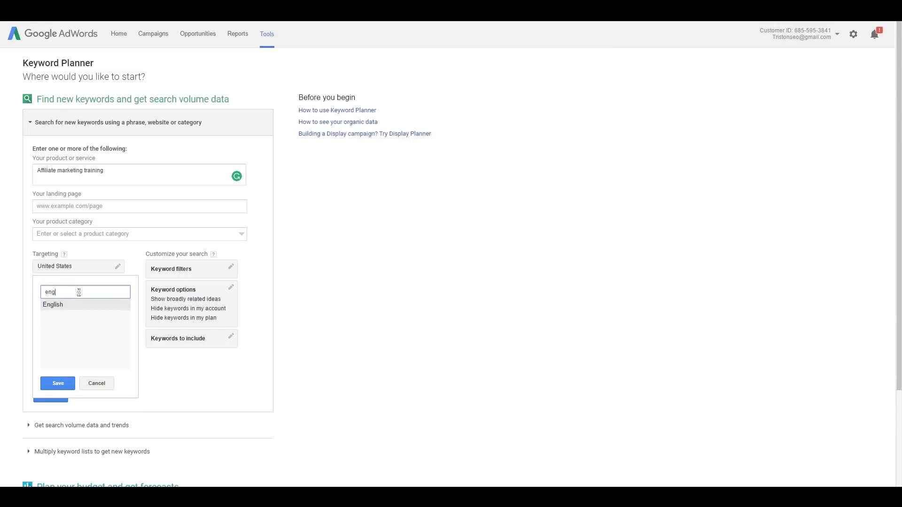
click(77, 306)
click(58, 397)
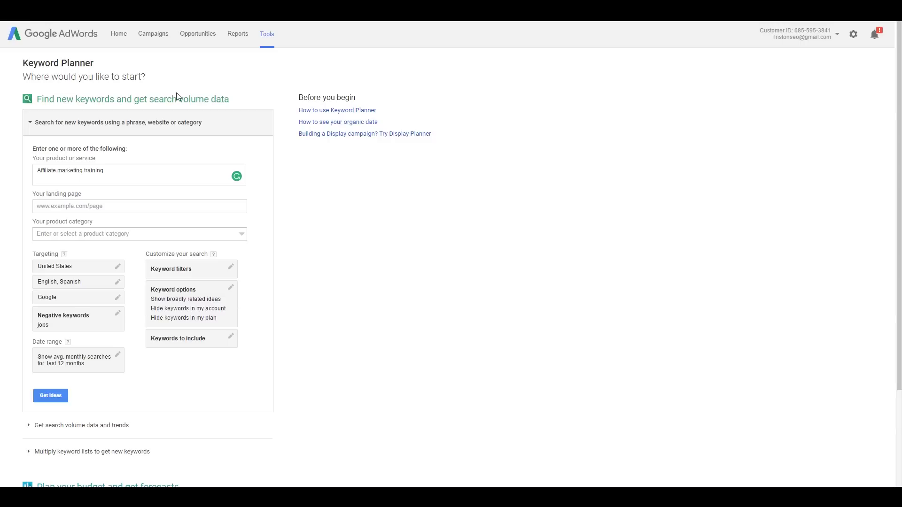
Get keyword ideas for "Affiliate marketing training".
drag(33, 170, 104, 170)
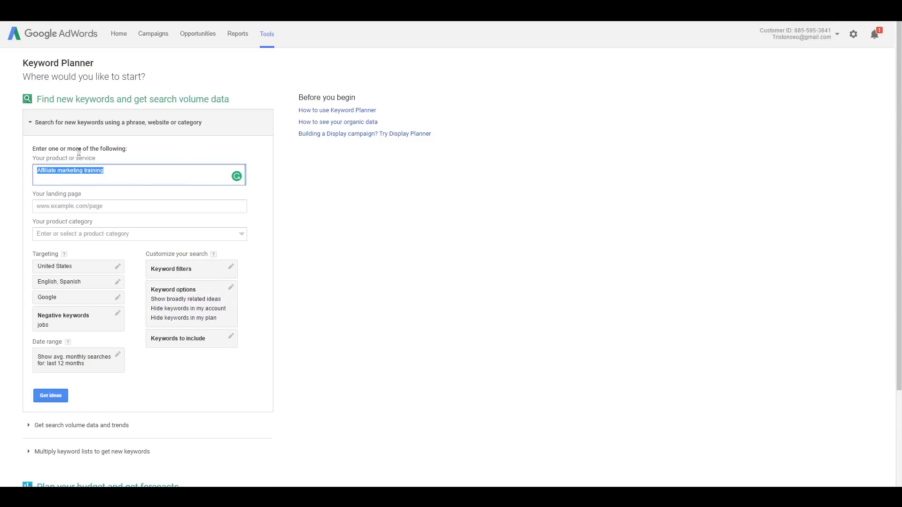
click(51, 397)
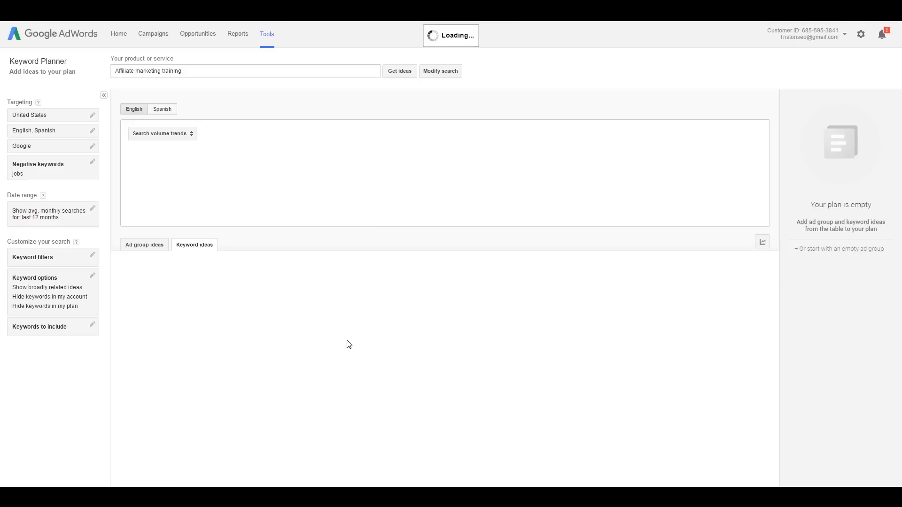
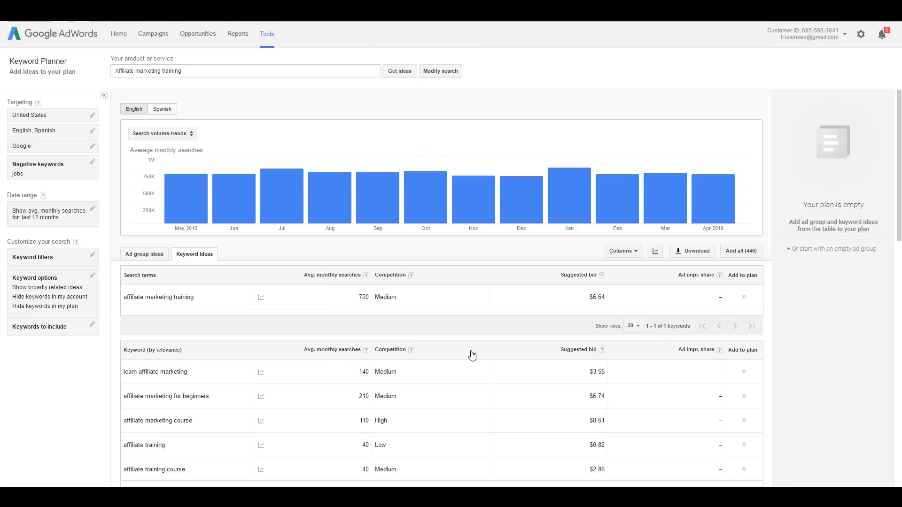
Compare the affiliate marketing training keyword's monthly searches, competition and suggested bid with The CB Passive Income's average earnings per sale on ClickBank.
scroll(473, 355, down, 2)
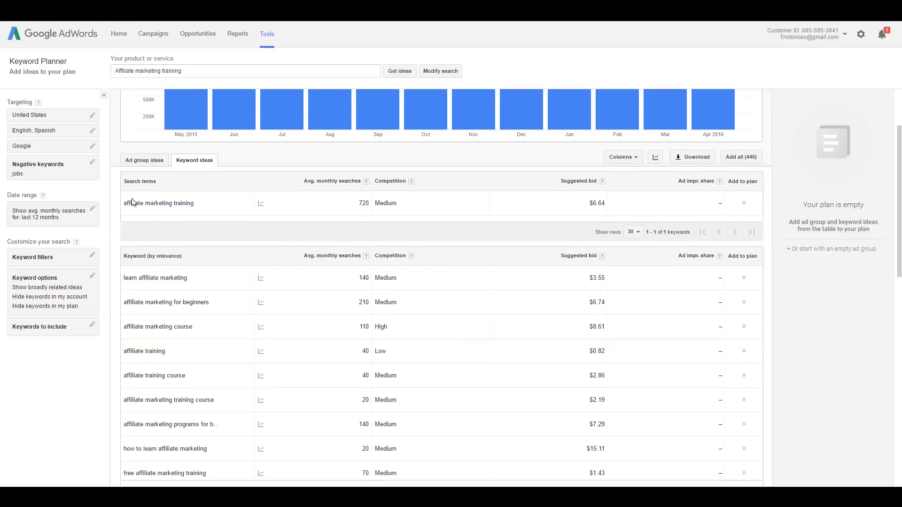
scroll(238, 269, down, 1)
scroll(237, 269, down, 1)
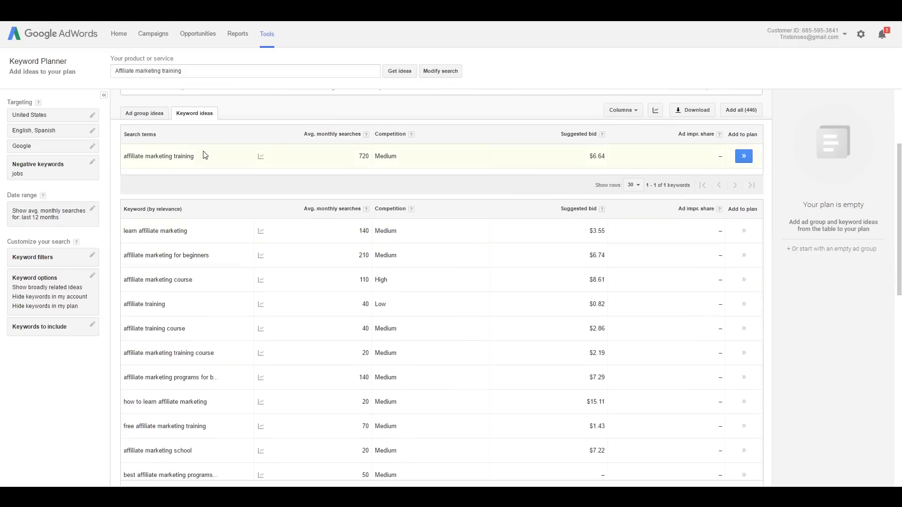
drag(126, 158, 363, 163)
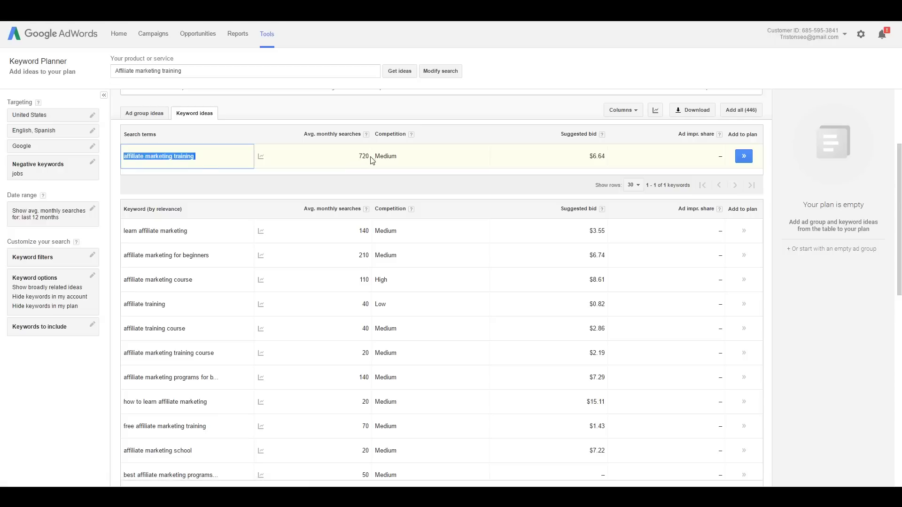
click(390, 158)
drag(390, 158, 400, 172)
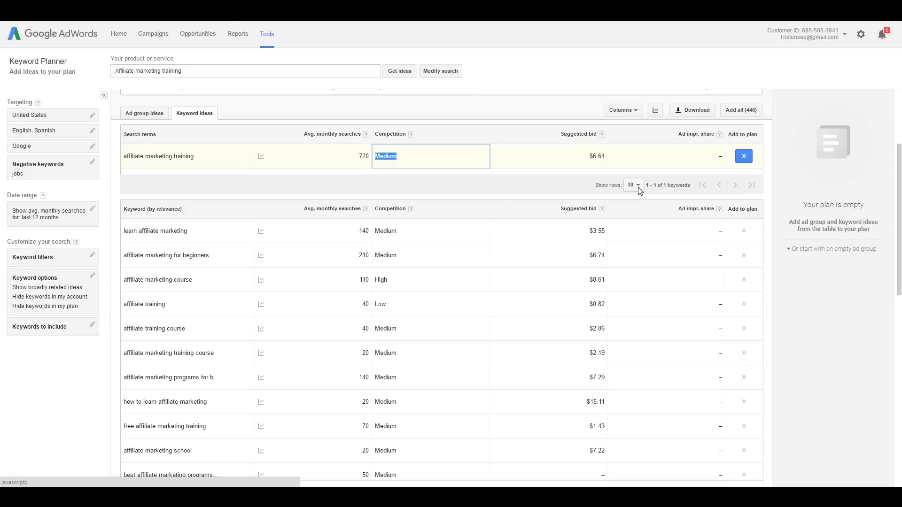
drag(587, 157, 609, 158)
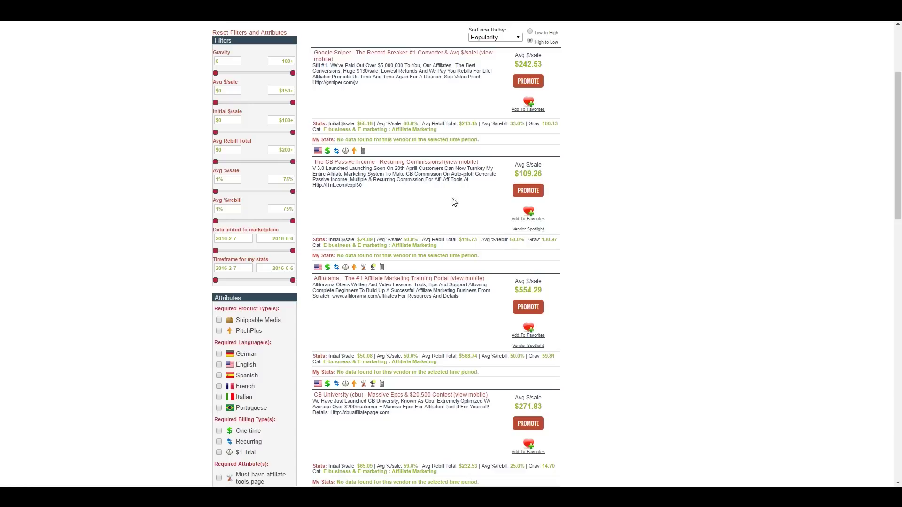
drag(542, 174, 511, 175)
click(559, 187)
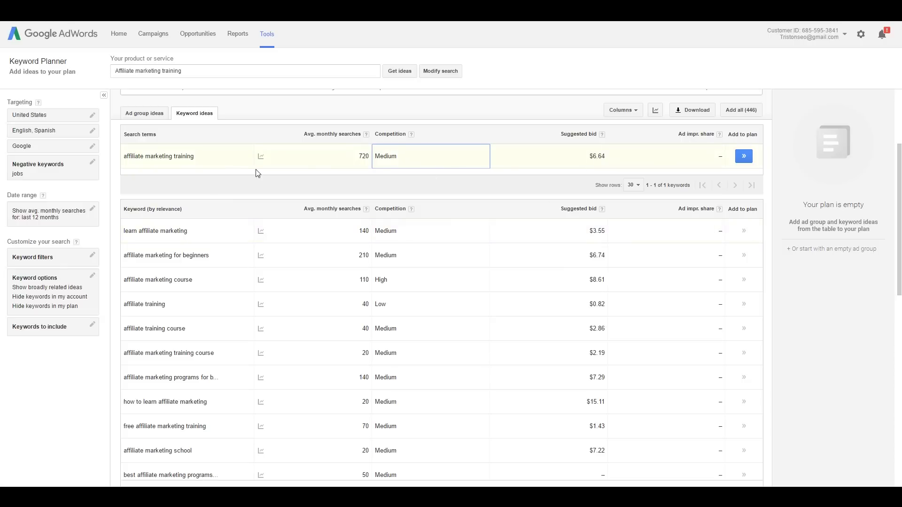
Sort the keyword ideas by average monthly searches, highest first.
click(341, 214)
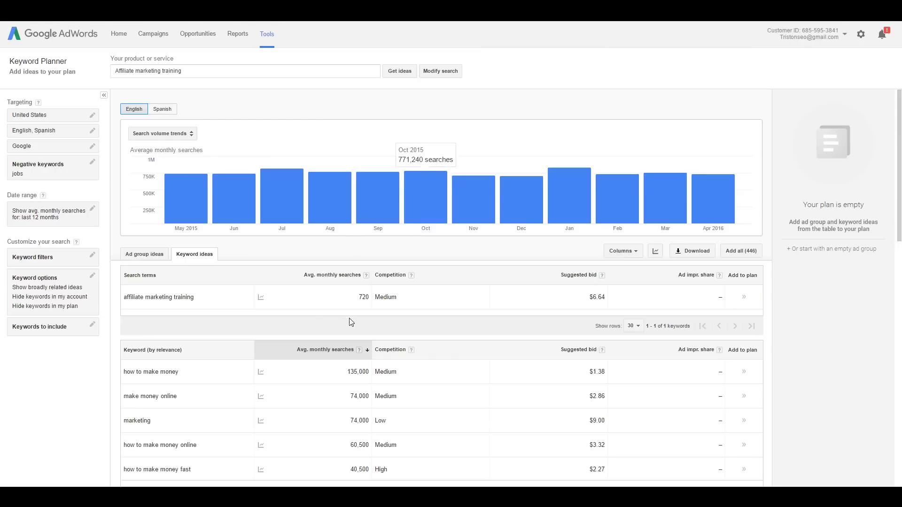
scroll(296, 322, down, 2)
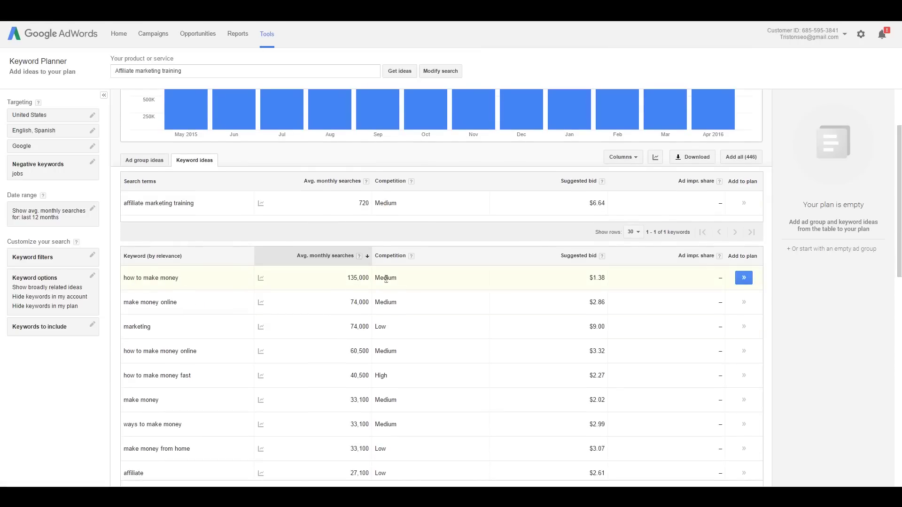
scroll(429, 326, down, 1)
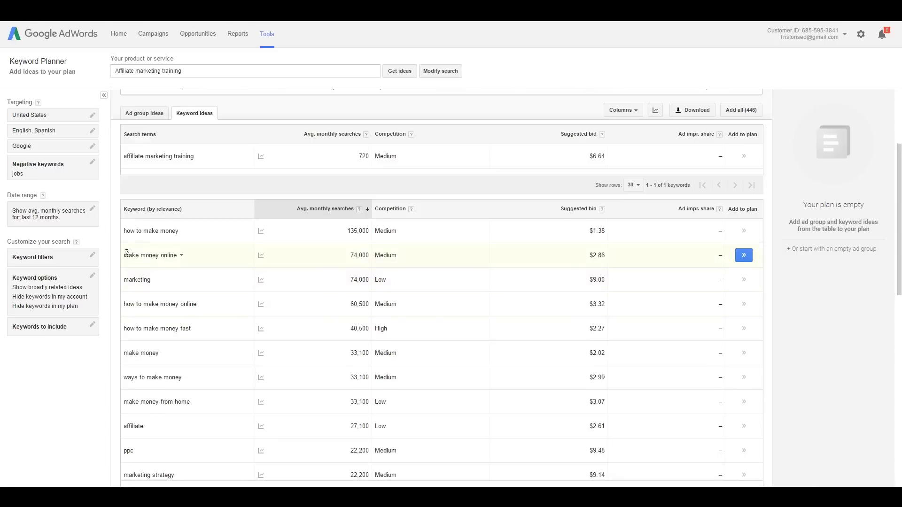
Search Google for the "make money online" keyword, check the results and return to the keyword ideas.
drag(123, 255, 179, 261)
right_click(179, 261)
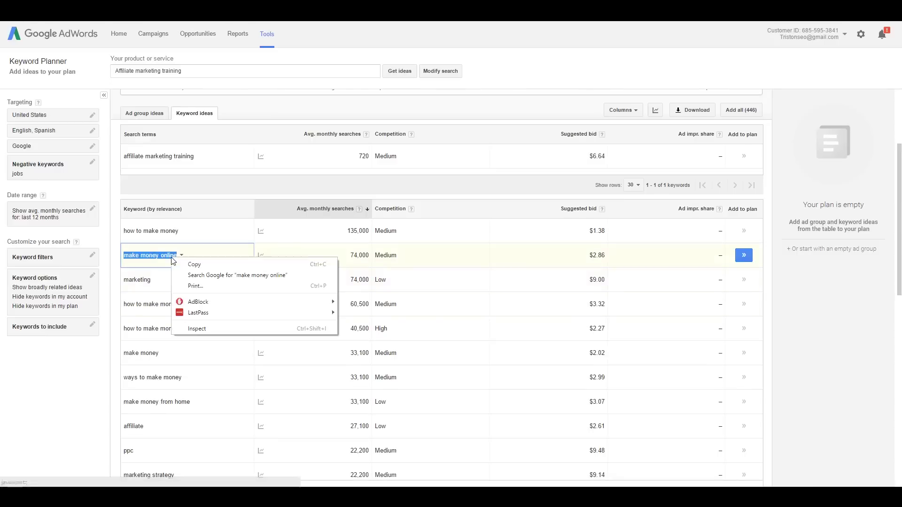
click(203, 274)
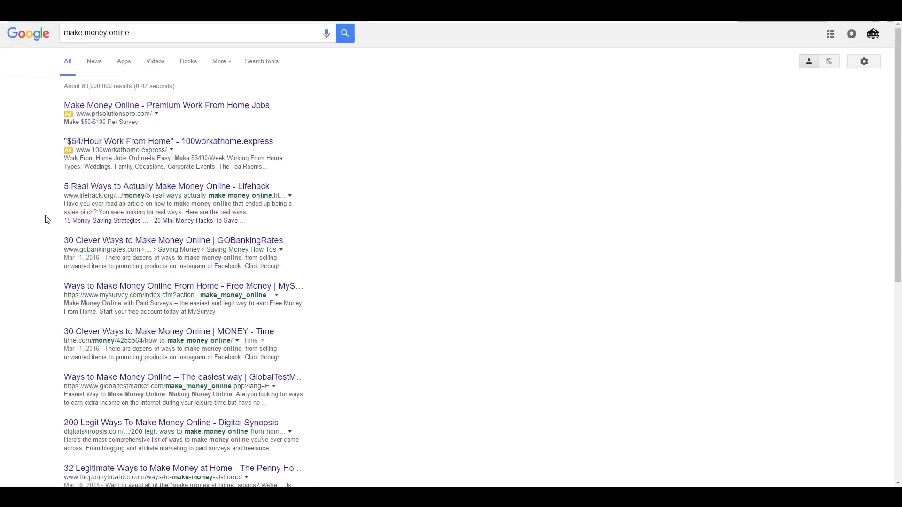
key(ctrl+w)
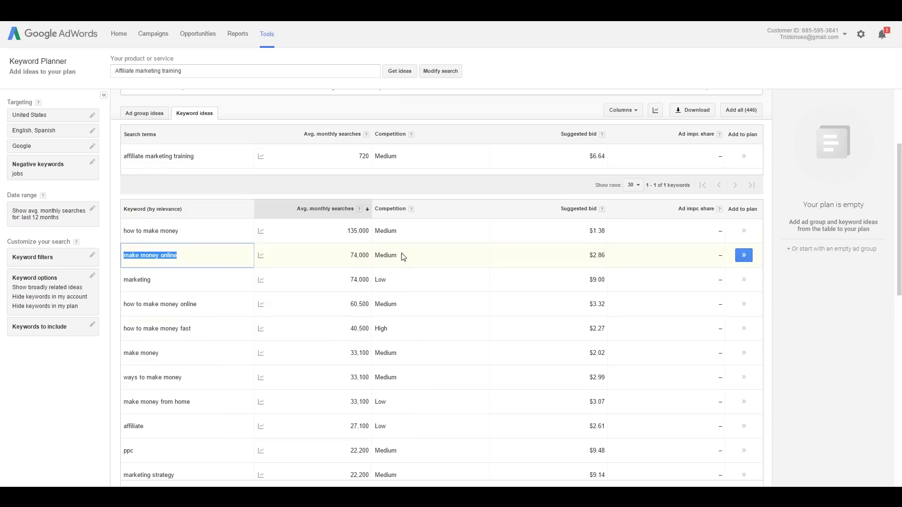
Review the high-volume keyword ideas and sort the list by suggested bid, lowest first.
scroll(487, 352, down, 2)
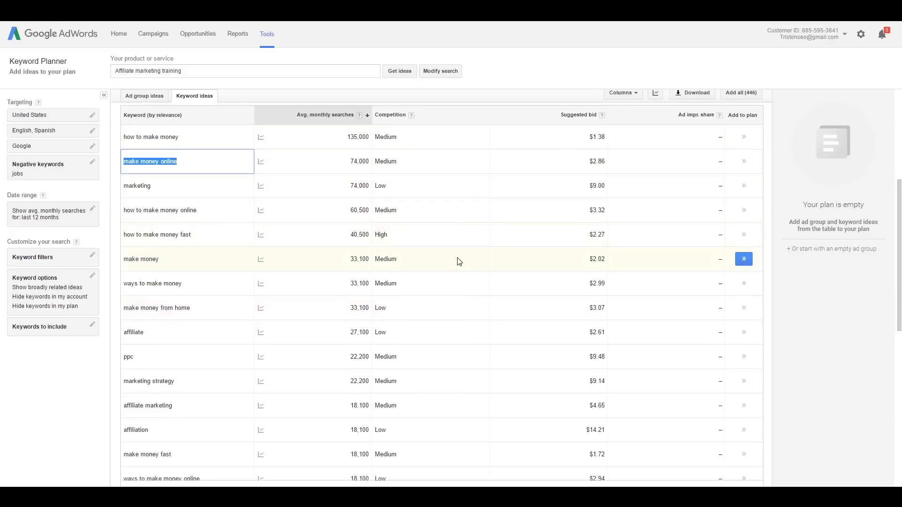
scroll(401, 348, down, 3)
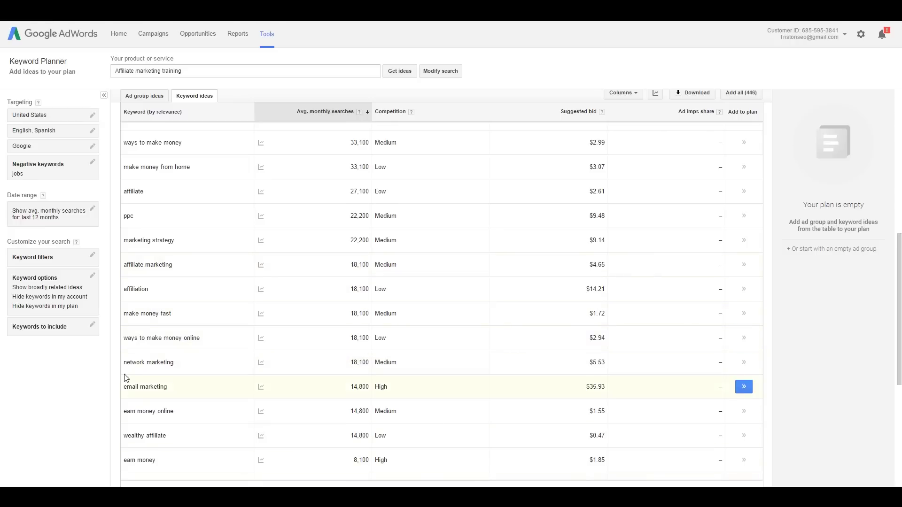
scroll(207, 412, down, 6)
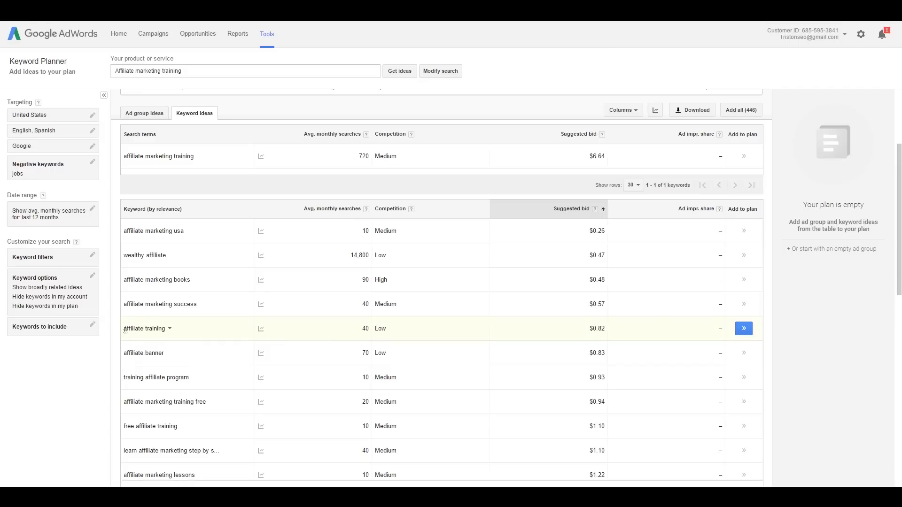
Search Google for the "affiliate training" keyword from the keyword ideas.
drag(124, 329, 164, 330)
right_click(164, 329)
click(195, 348)
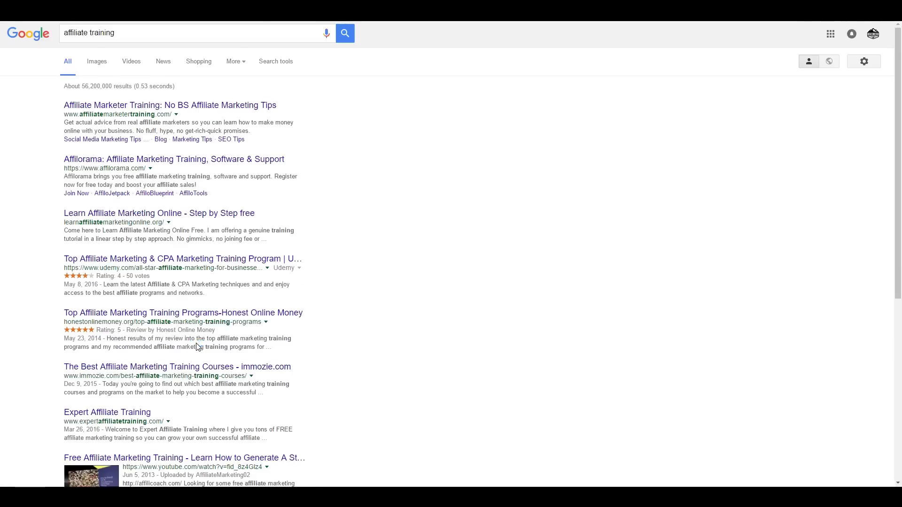
Look through the search results and open the "Free Affiliate Marketing Training - Learn How to Generate A Steady Income" YouTube video.
scroll(198, 348, down, 1)
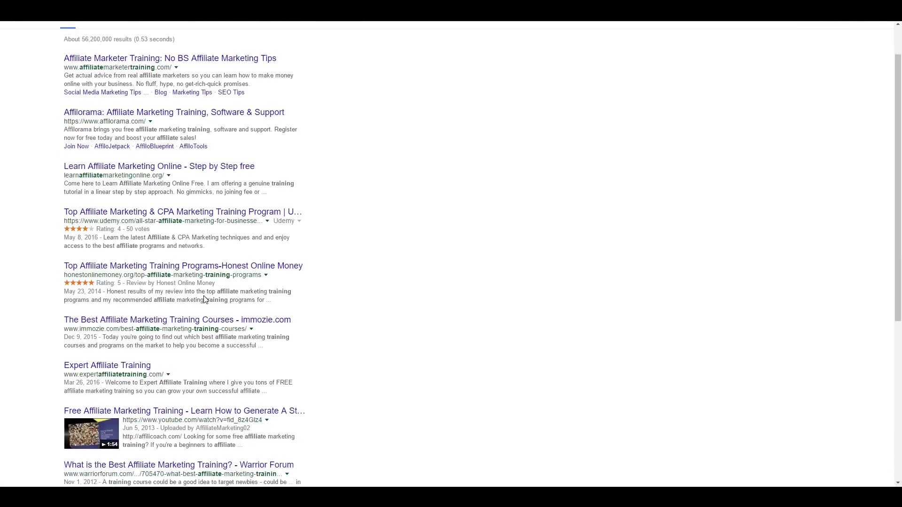
scroll(213, 284, down, 3)
scroll(622, 153, up, 1)
scroll(362, 332, down, 1)
click(263, 273)
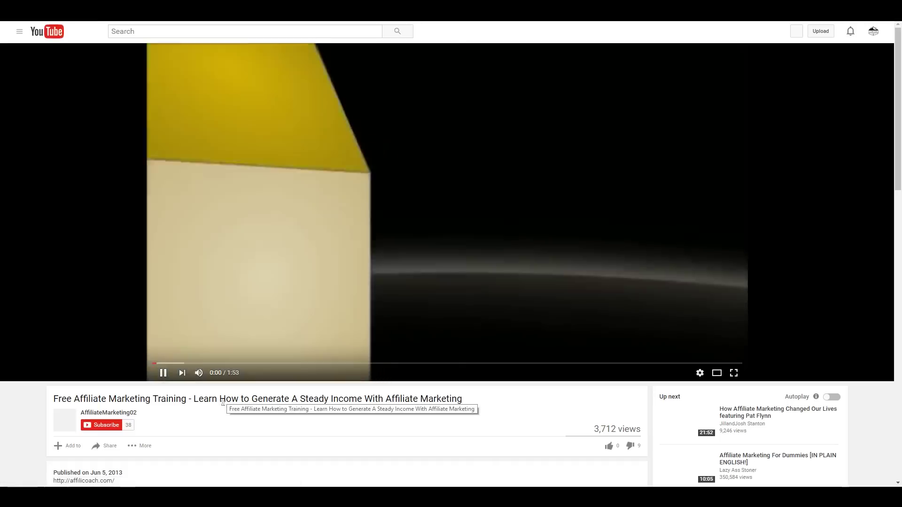
Pause the video and examine its view count, publication date, description, comments, tags and vidIQ statistics.
click(165, 376)
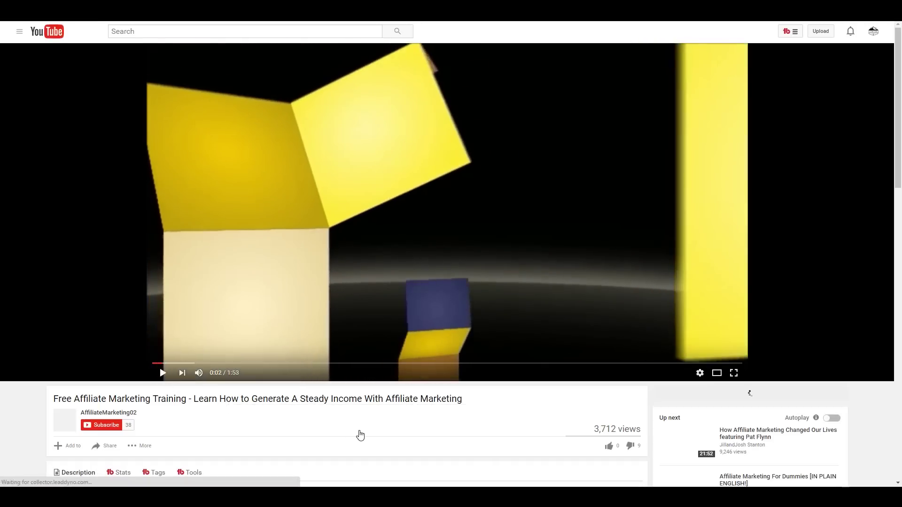
scroll(363, 434, down, 3)
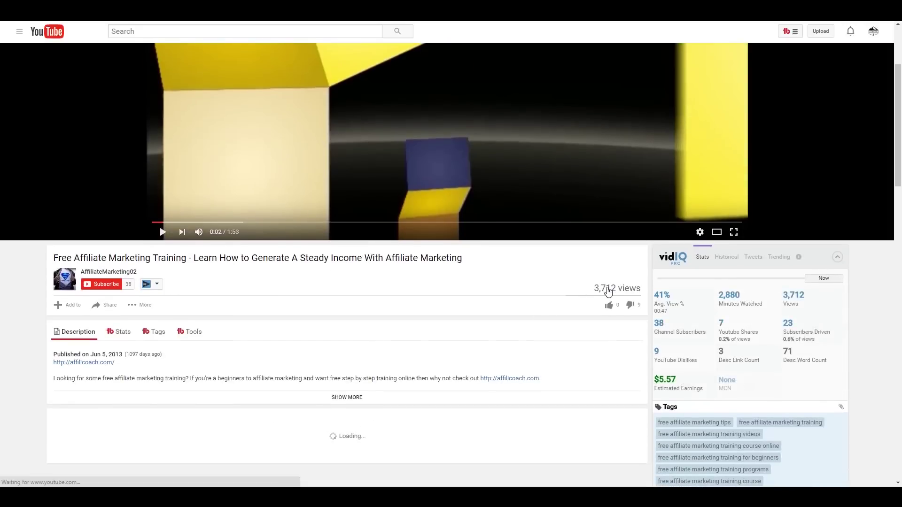
scroll(527, 352, down, 1)
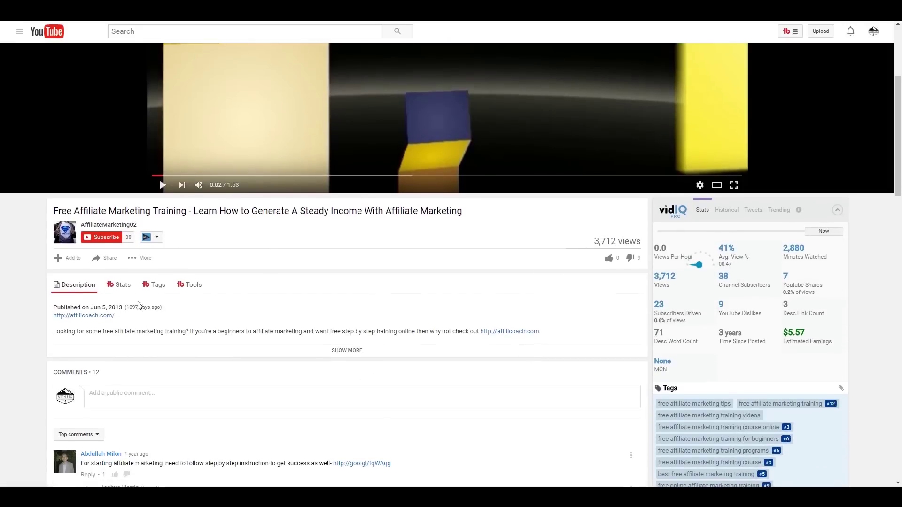
double_click(116, 308)
scroll(328, 359, down, 3)
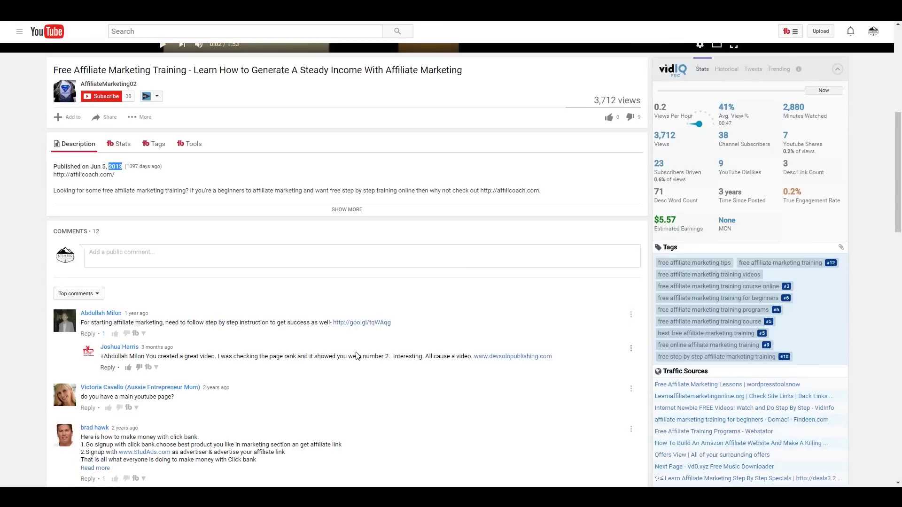
scroll(562, 365, down, 1)
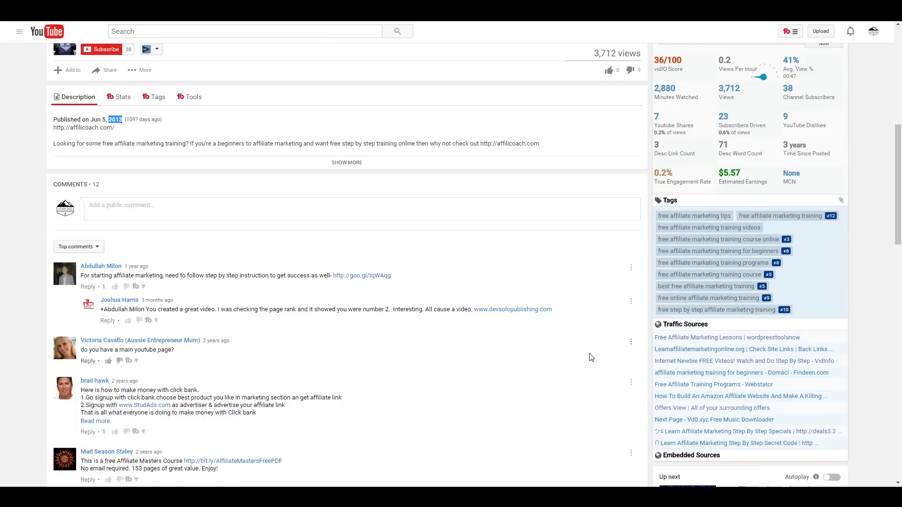
scroll(590, 357, down, 2)
scroll(589, 357, down, 2)
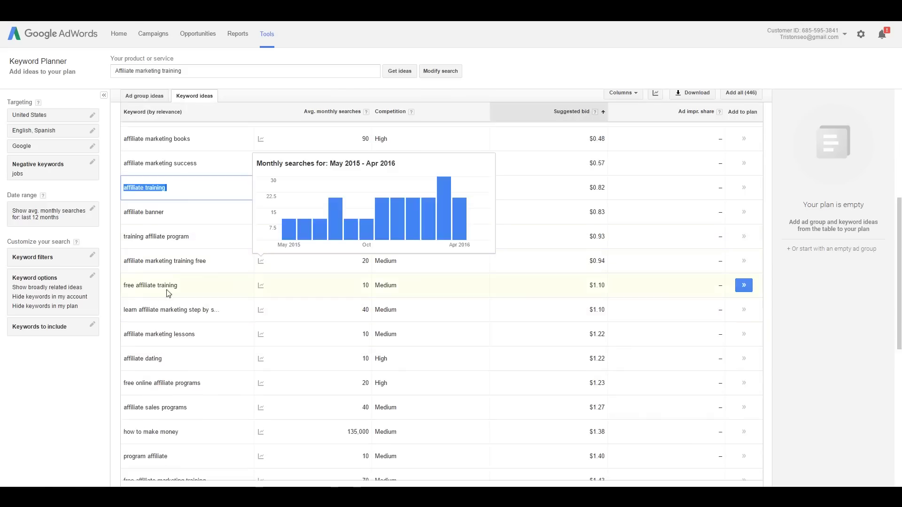
Return to Keyword Planner and examine the first two pages of low-bid keyword ideas for relevance, monthly searches and competition.
scroll(365, 317, down, 2)
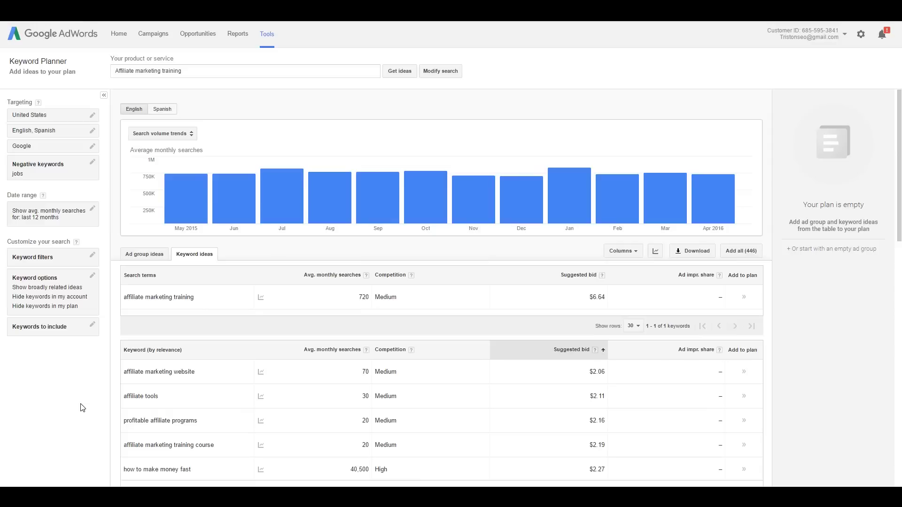
scroll(115, 397, down, 3)
scroll(115, 397, down, 1)
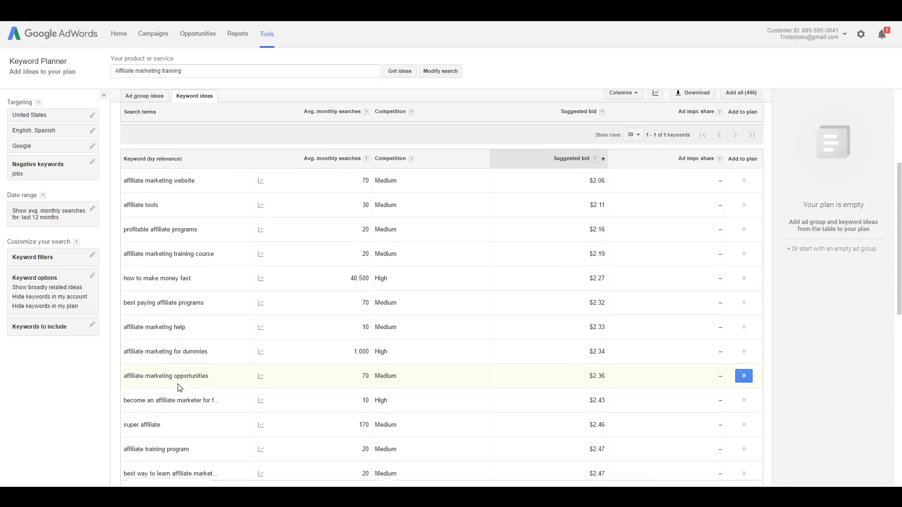
scroll(174, 383, down, 3)
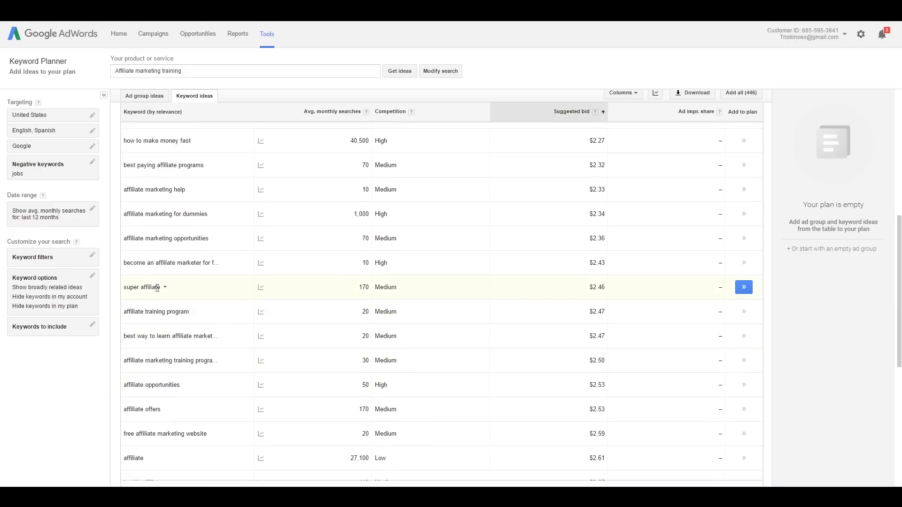
scroll(177, 401, down, 1)
scroll(177, 401, down, 3)
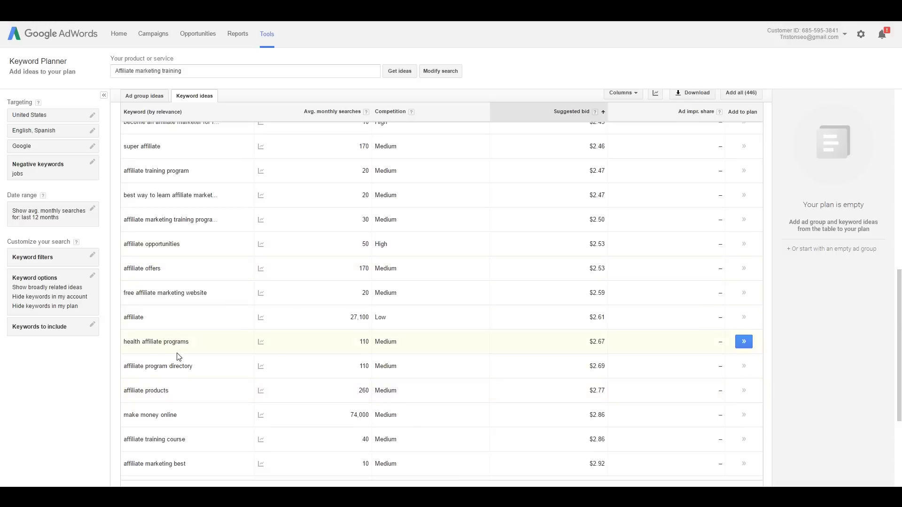
scroll(211, 364, down, 1)
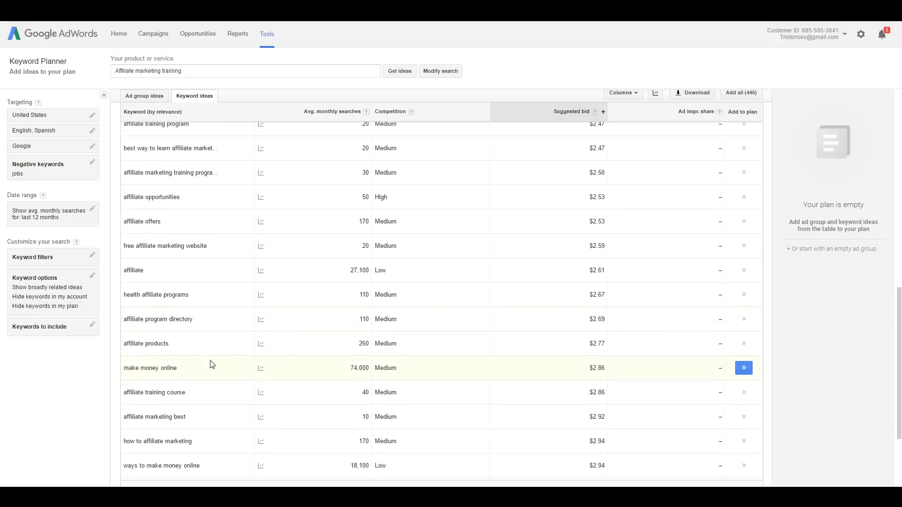
scroll(204, 363, down, 2)
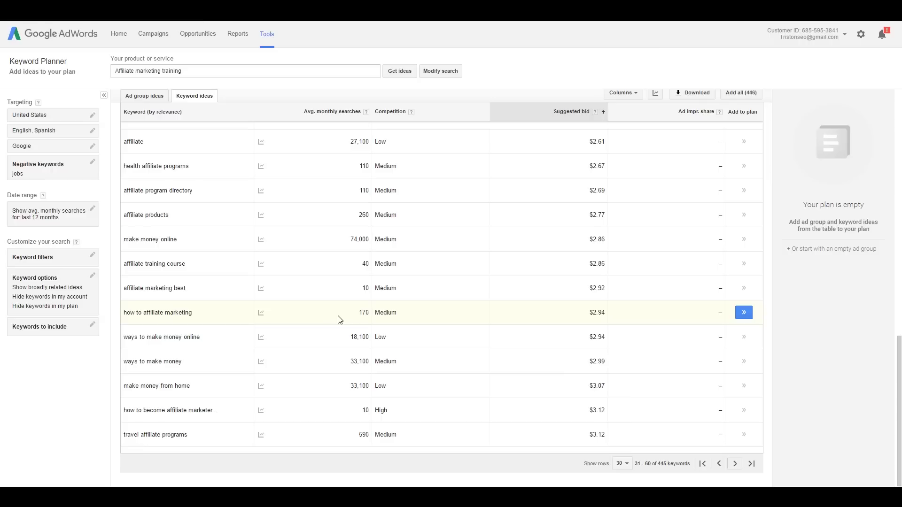
Go on to the third page of keyword ideas and check its keywords for relevant terms.
click(735, 464)
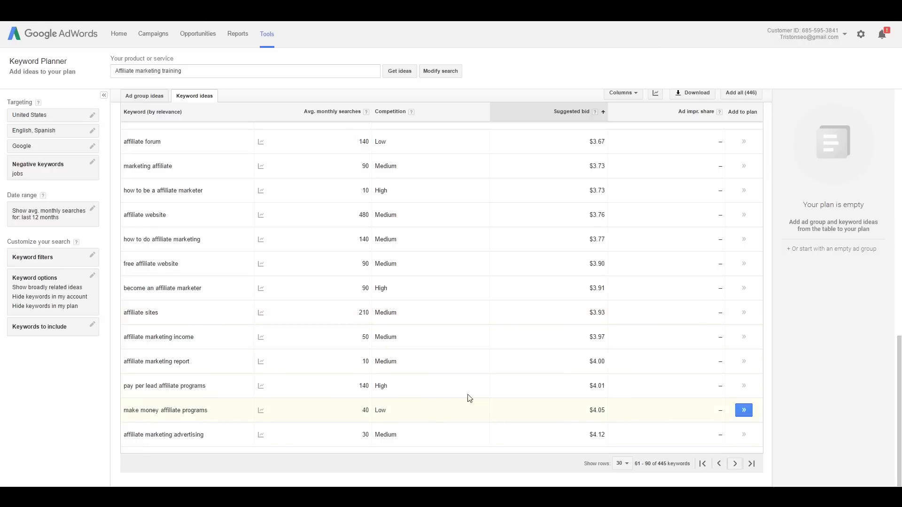
scroll(364, 306, up, 12)
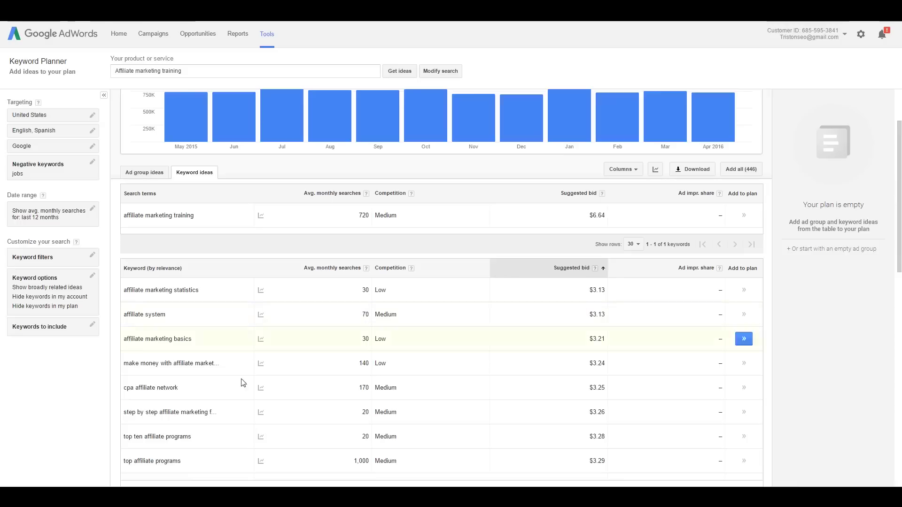
scroll(121, 409, down, 3)
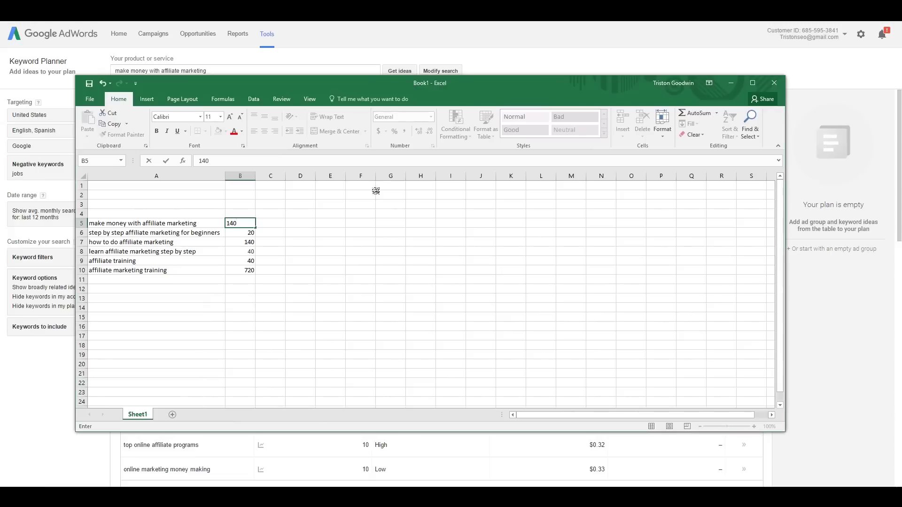
In the Excel workbook, finish entering 140 in B5 and review the listed keywords and their monthly searches.
click(390, 233)
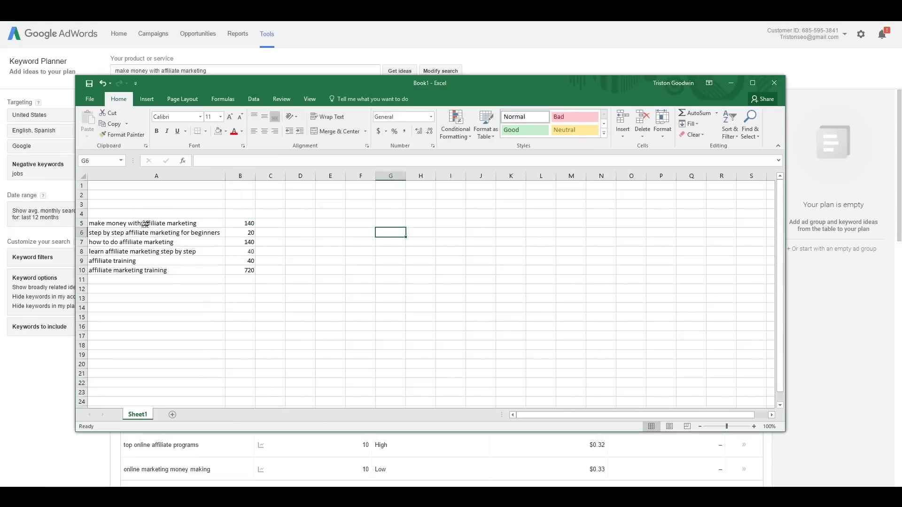
drag(122, 226, 141, 270)
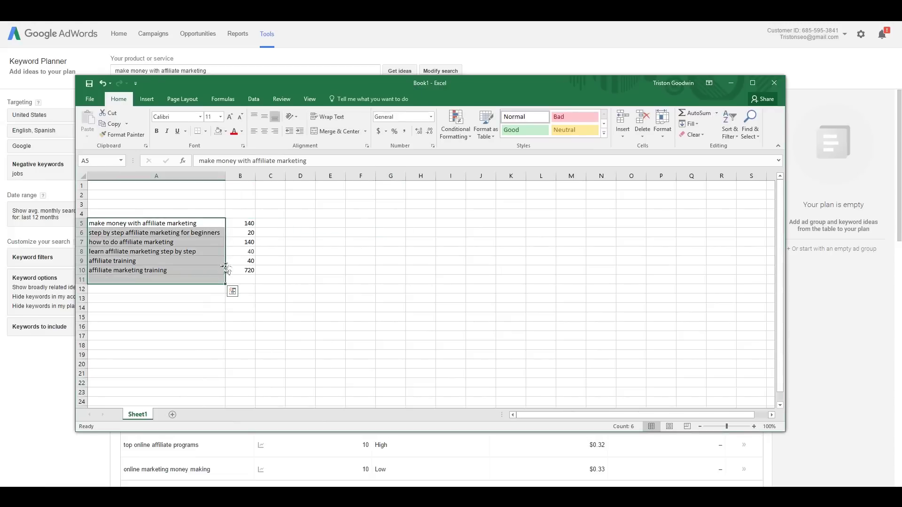
drag(247, 224, 244, 271)
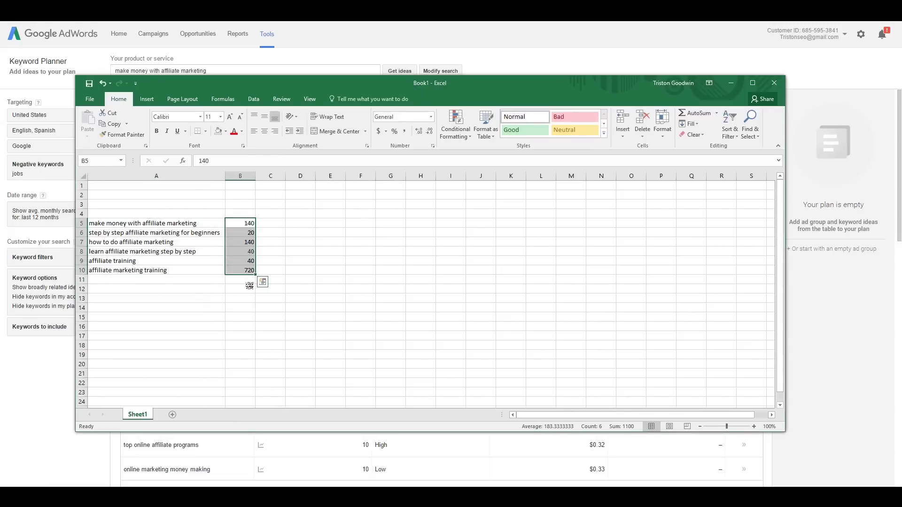
Total the keywords' monthly searches in cell B12 with an AutoSum formula over B5:B11.
click(240, 289)
click(223, 98)
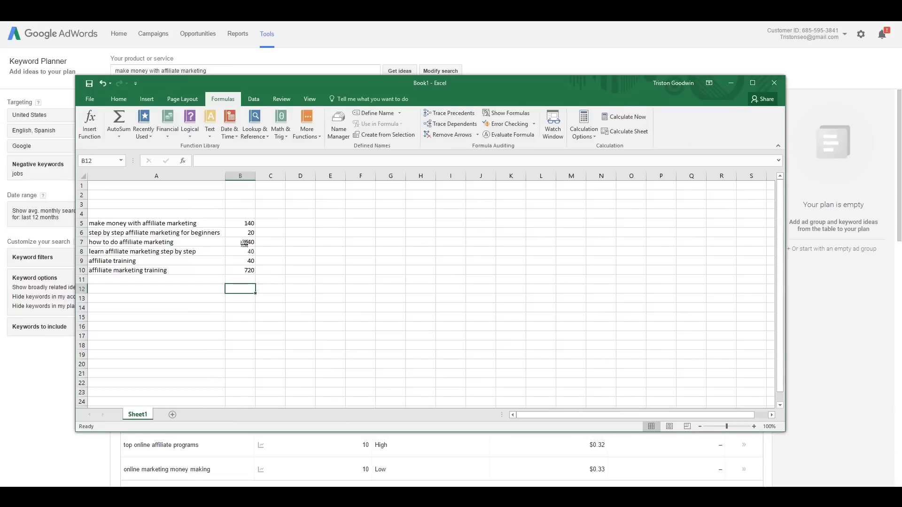
click(121, 123)
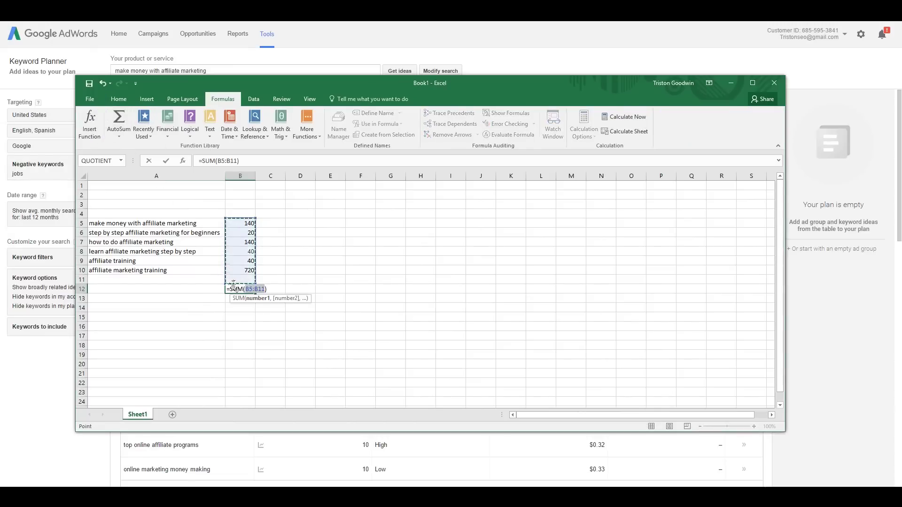
click(301, 269)
click(243, 287)
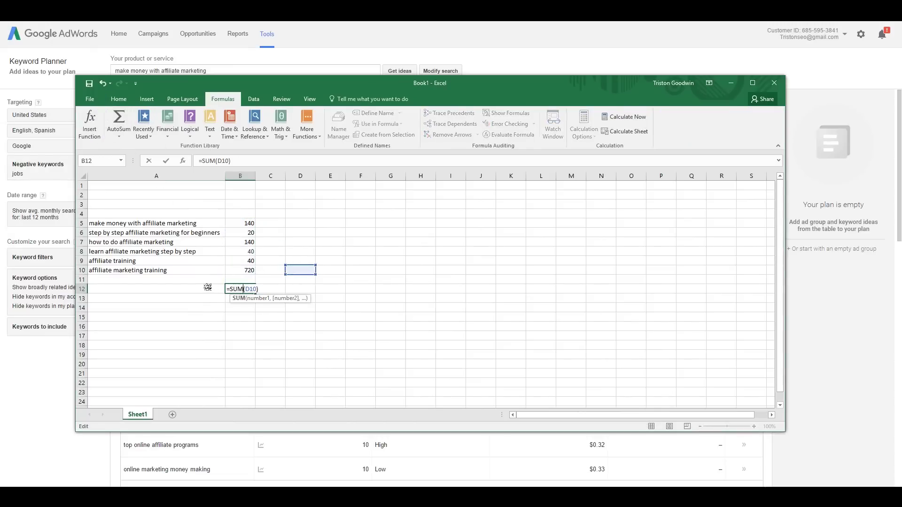
key(Return)
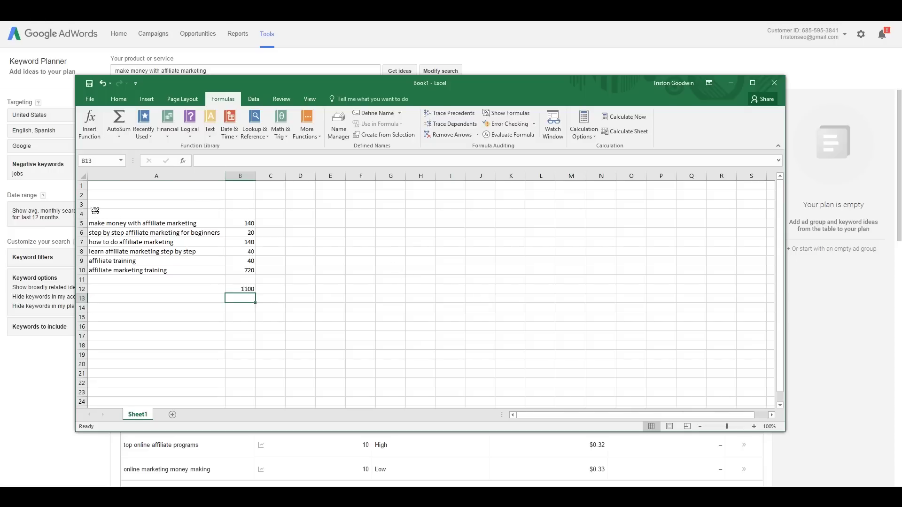
Delete the four empty rows above the keyword list and select the cell holding the total of monthly searches.
click(81, 211)
drag(82, 212, 81, 187)
right_click(102, 189)
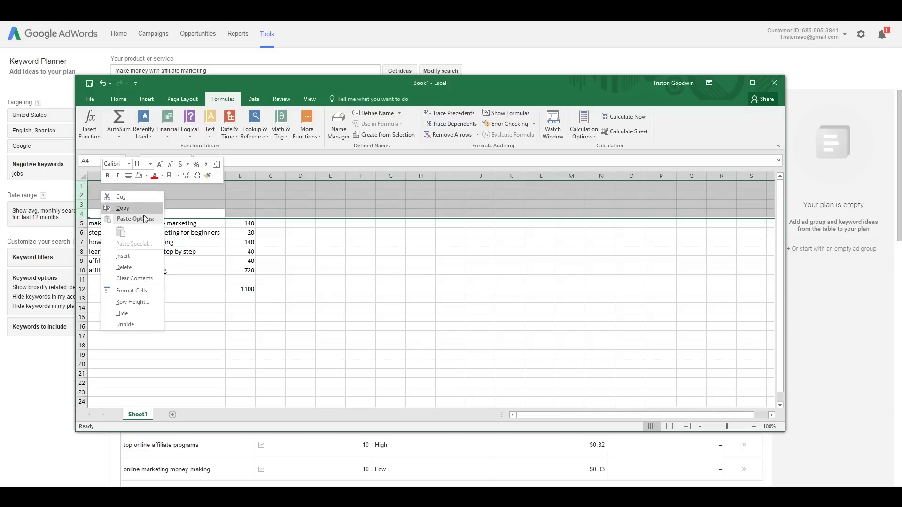
click(131, 267)
click(281, 281)
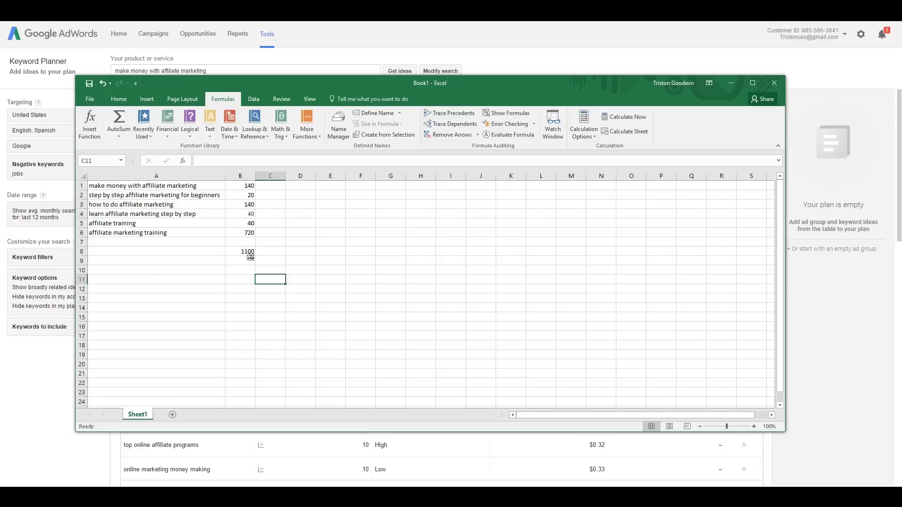
click(240, 252)
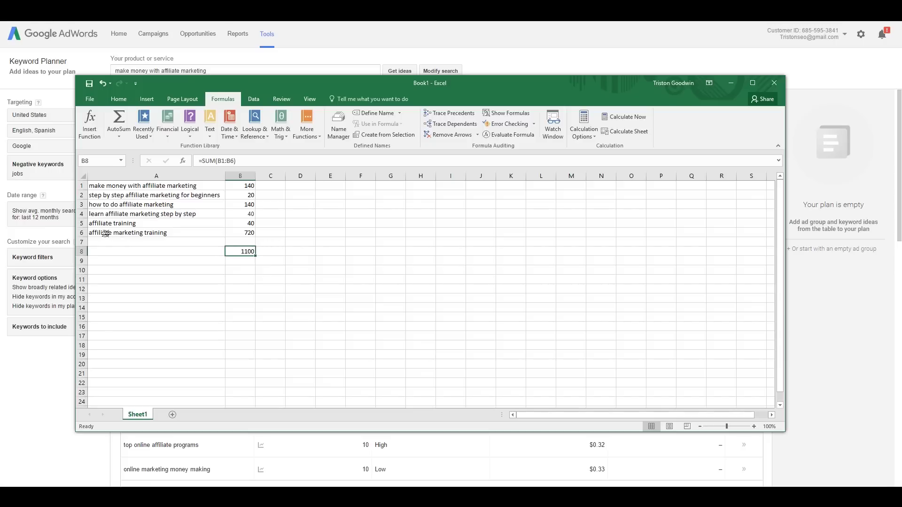
Copy the keyword "affiliate marketing training" from the workbook, switch to KWFinder and analyse it there.
click(112, 233)
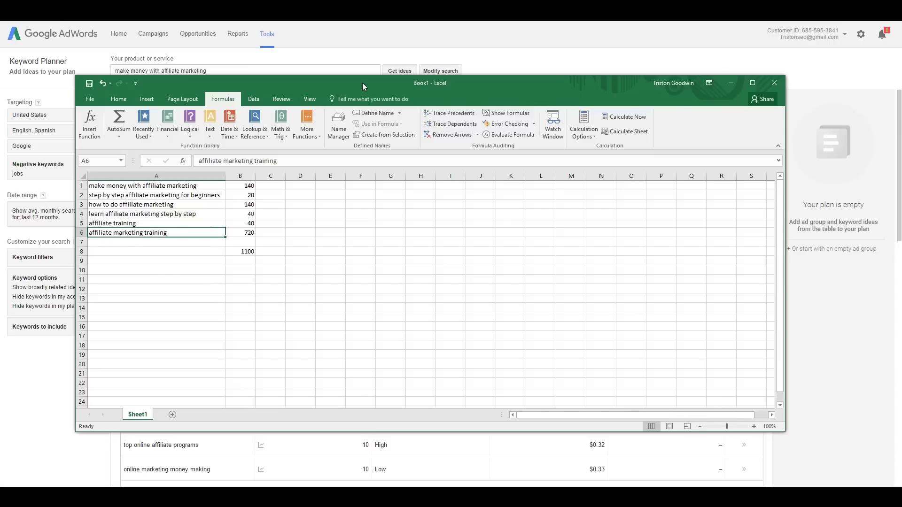
click(192, 222)
click(154, 234)
key(ctrl+c)
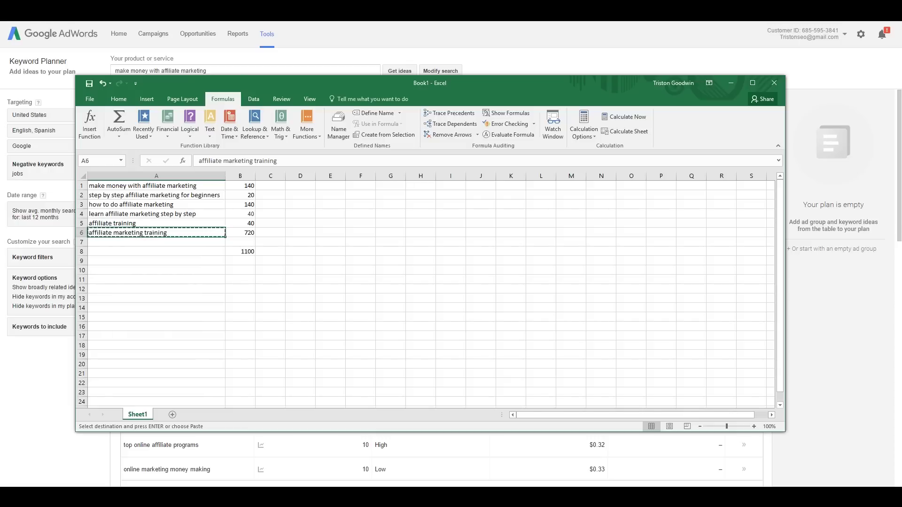
key(alt+Tab)
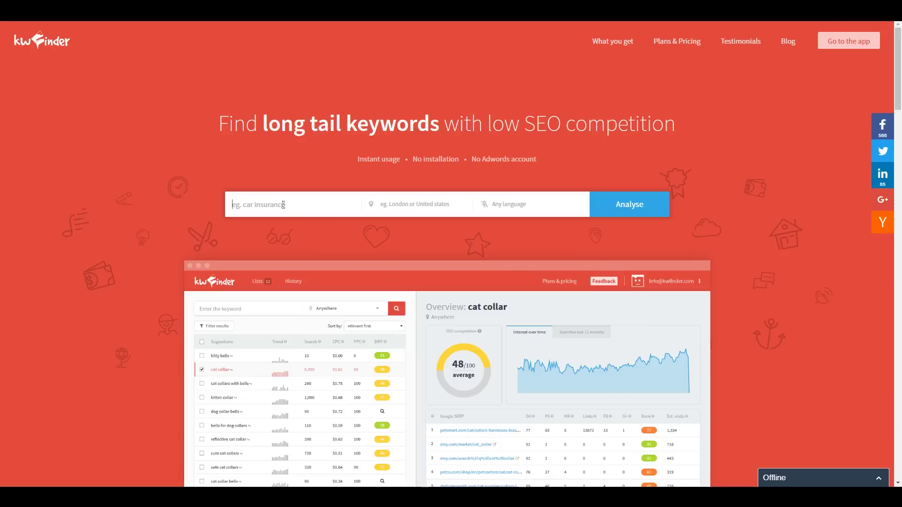
key(ctrl+v)
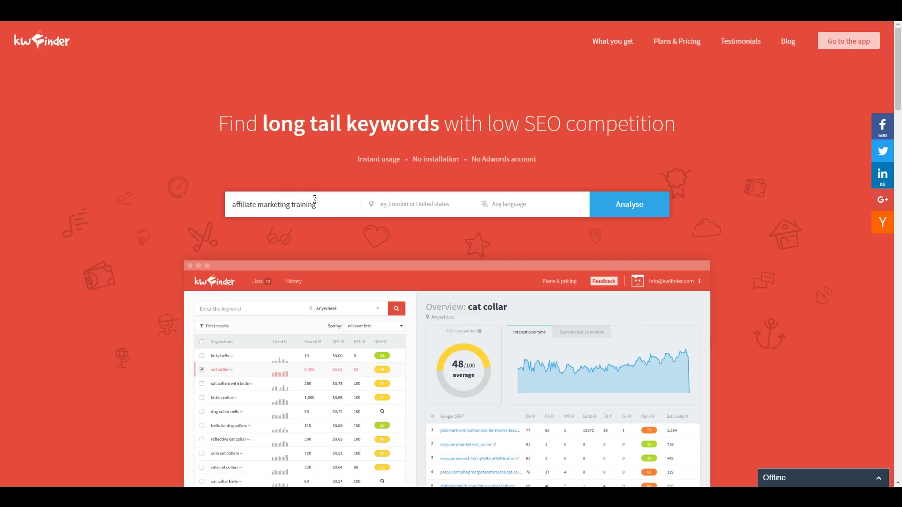
click(624, 205)
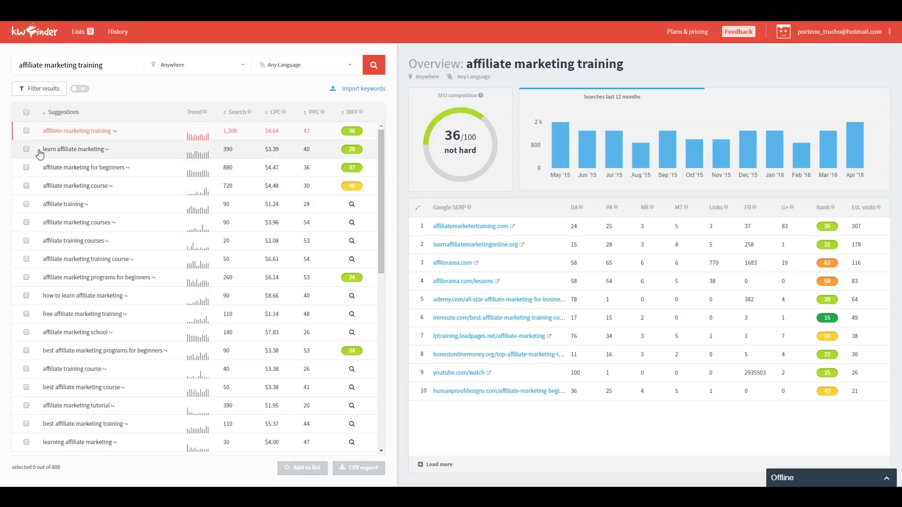
Copy the suggested keyword "learn affiliate marketing" into cell A10 of the Excel workbook, matching the sheet's text formatting.
drag(41, 153, 106, 154)
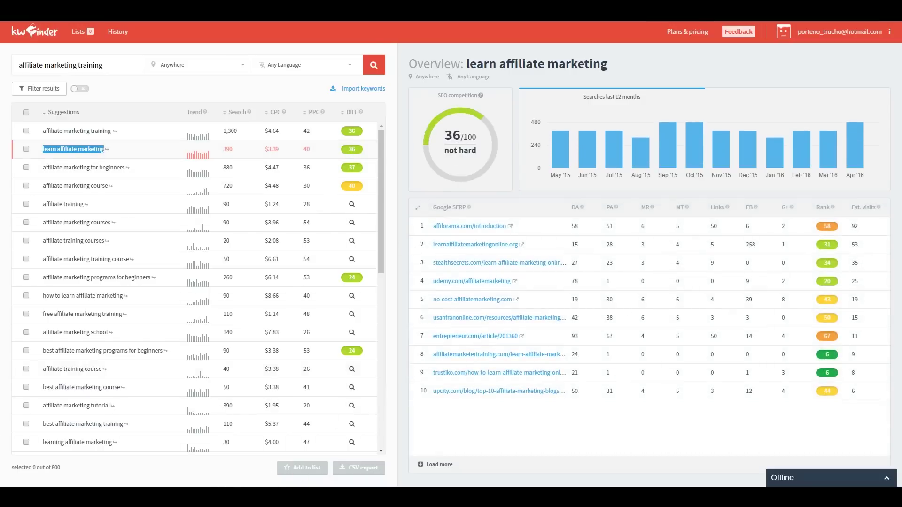
key(alt+Tab)
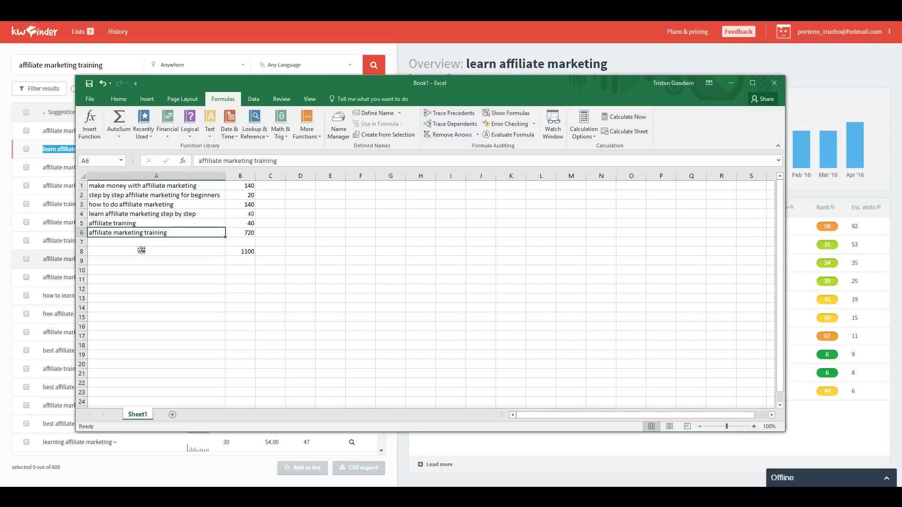
click(137, 270)
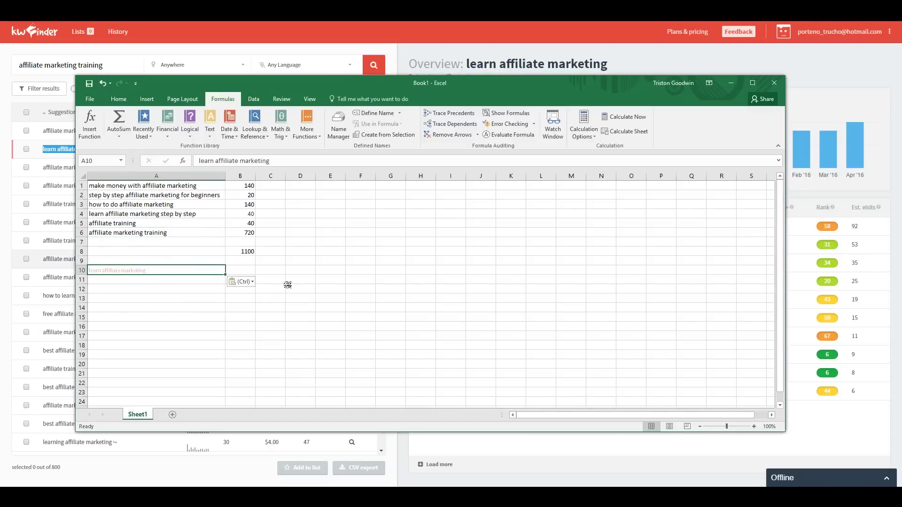
right_click(104, 272)
click(137, 311)
Enter 390 in B10 as the monthly searches for "learn affiliate marketing", checking the figure in KWFinder.
click(240, 271)
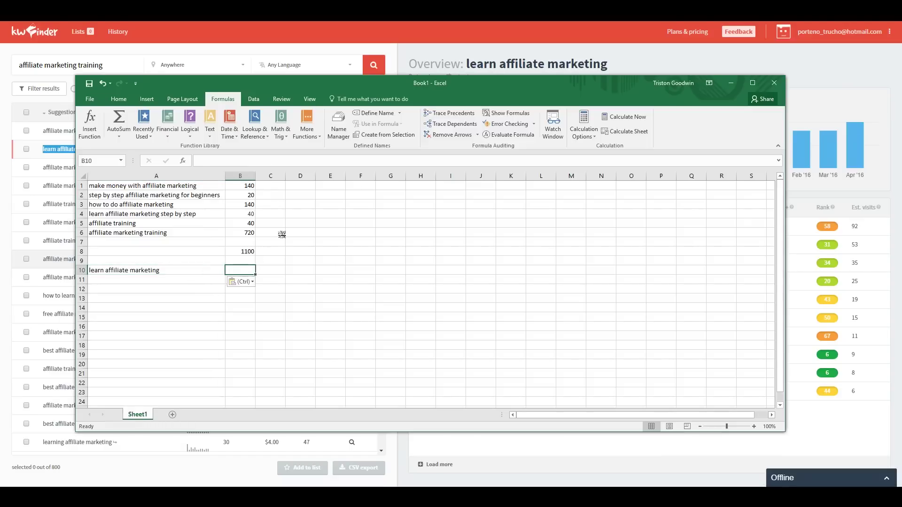
drag(387, 89, 427, 48)
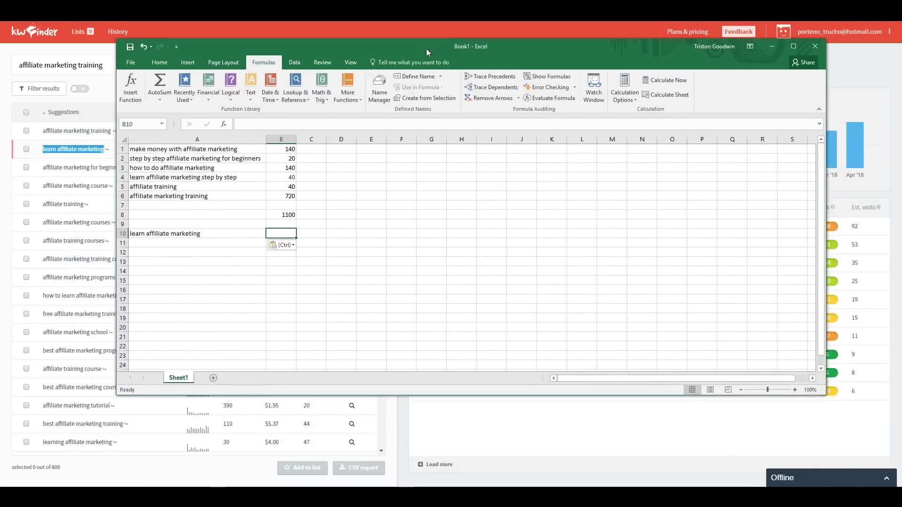
text(390)
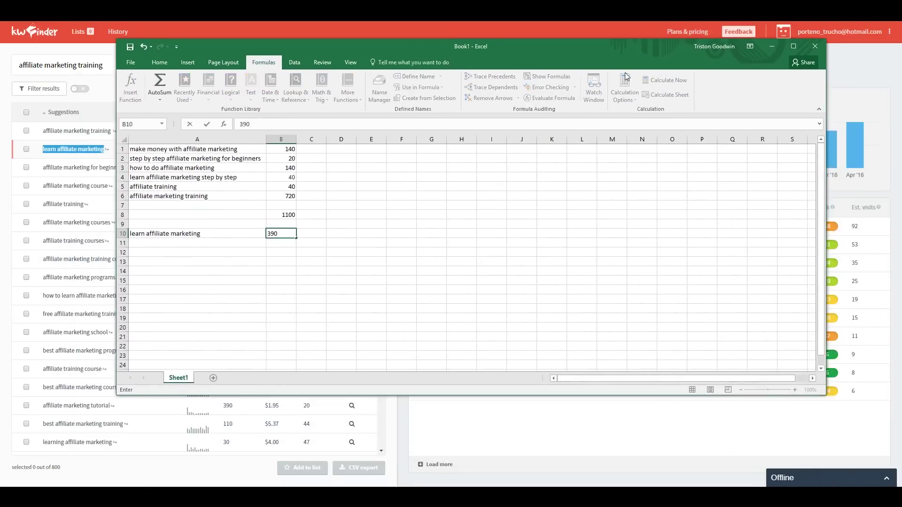
click(771, 46)
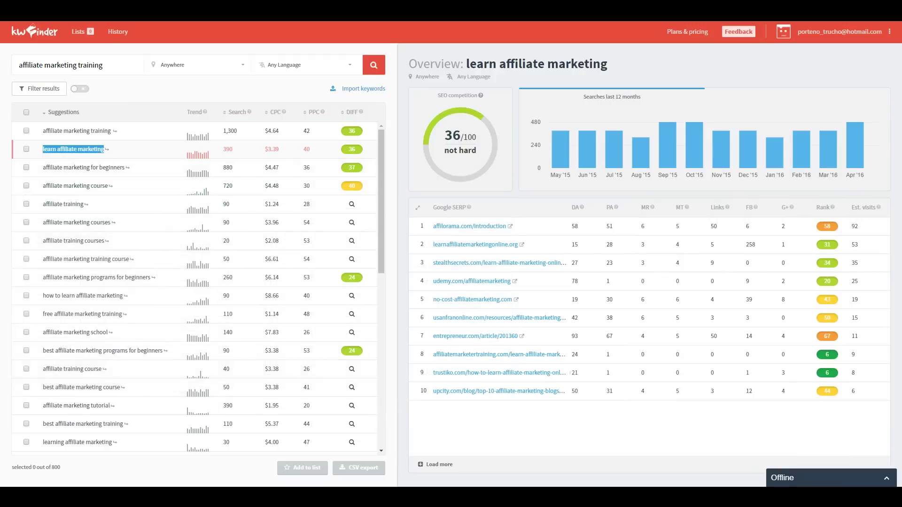
key(alt+Tab)
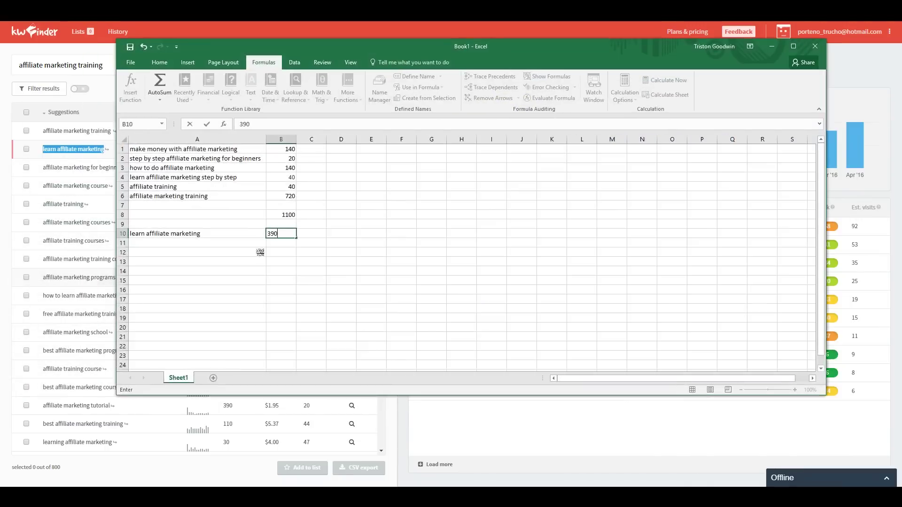
click(324, 258)
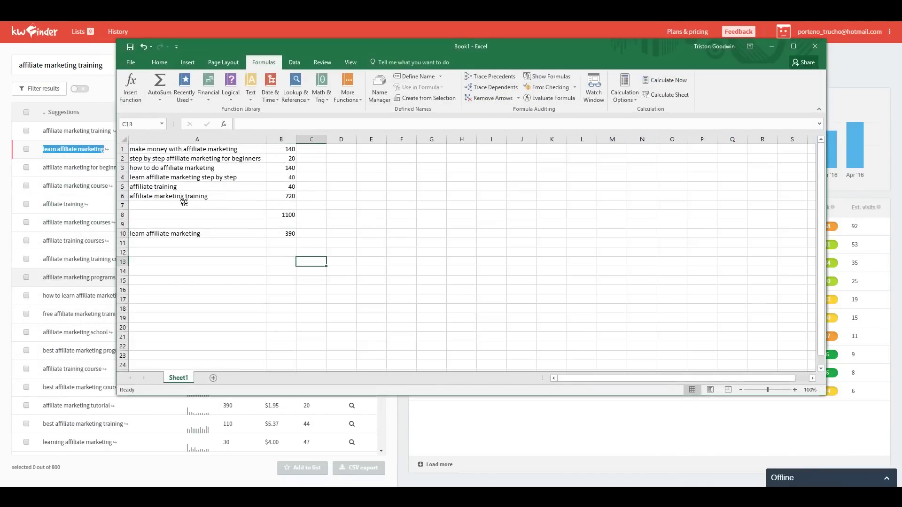
Enter the SEO difficulty score 36 in C6 for "affiliate marketing training" and in C10 for "learn affiliate marketing".
click(321, 196)
text(=720/20)
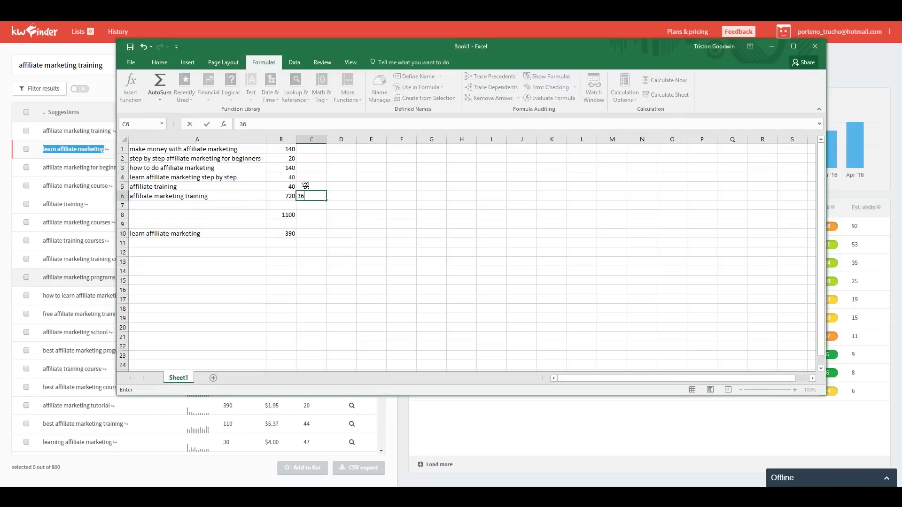
key(Return)
click(318, 235)
text(36)
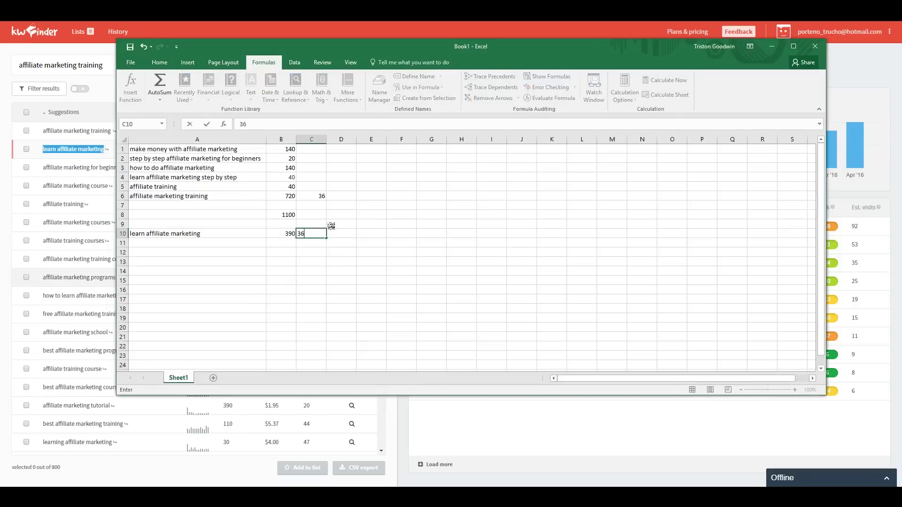
click(170, 186)
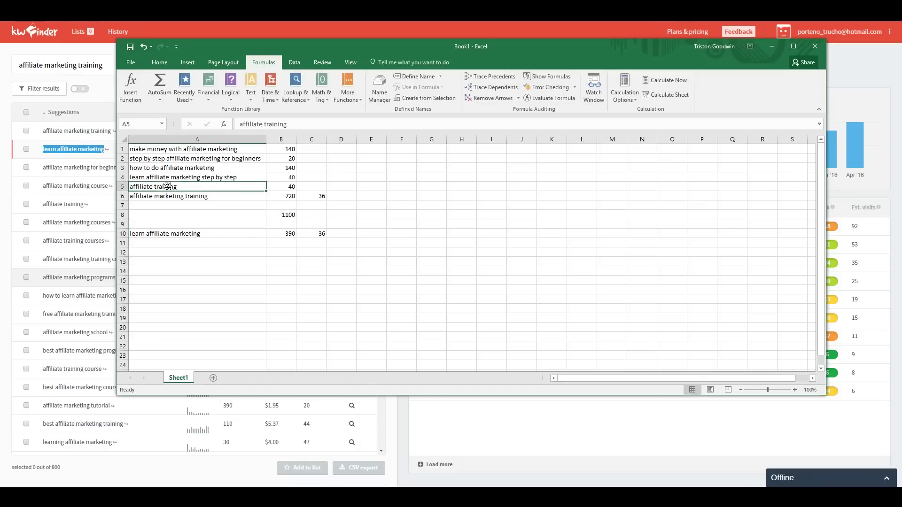
Copy "how to do affiliate marketing" from A3, analyse it in KWFinder and look through the suggested keywords.
click(198, 169)
key(ctrl+c)
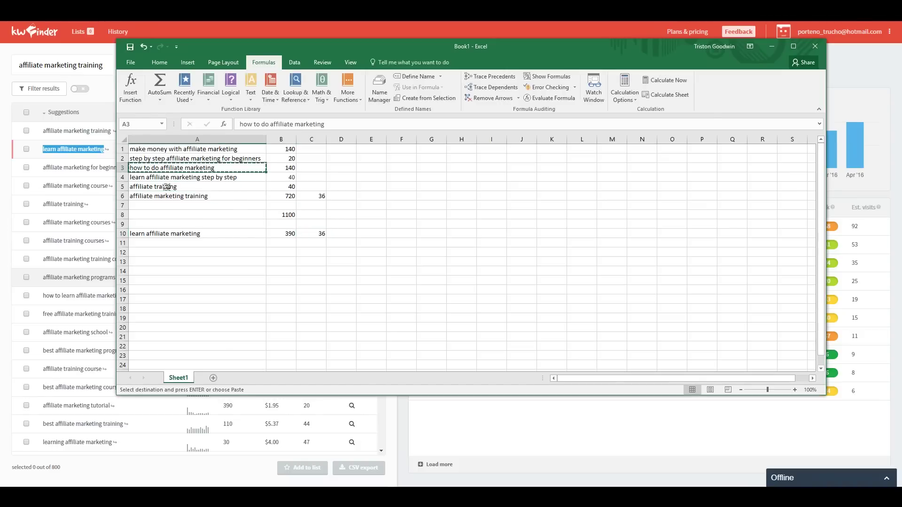
click(69, 65)
key(ctrl+a)
key(ctrl+v)
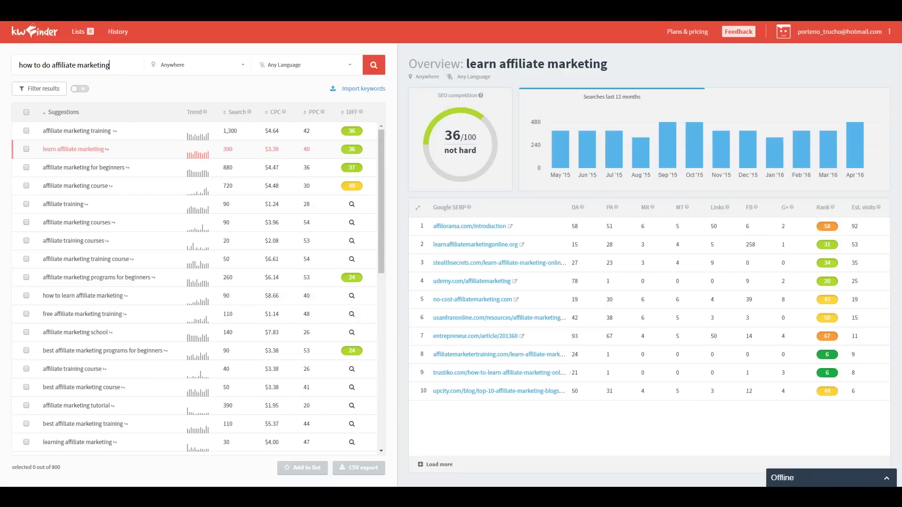
key(Return)
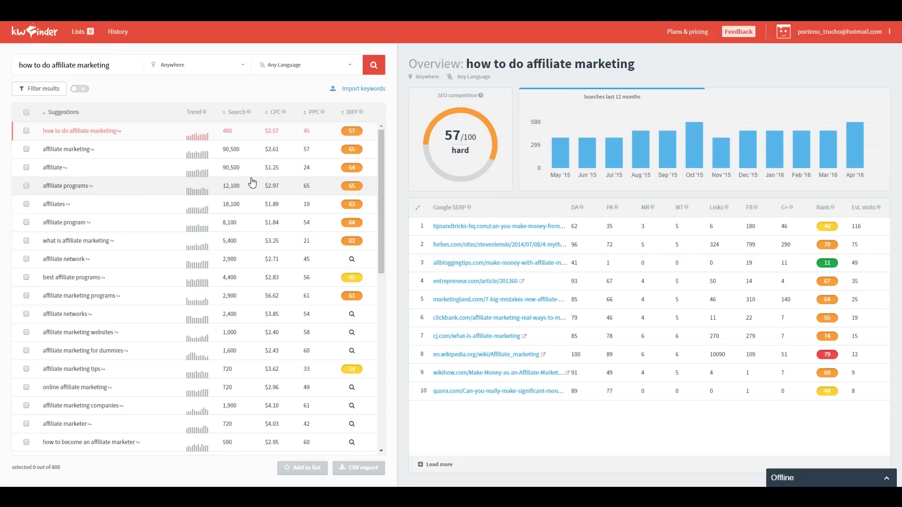
scroll(200, 271, down, 3)
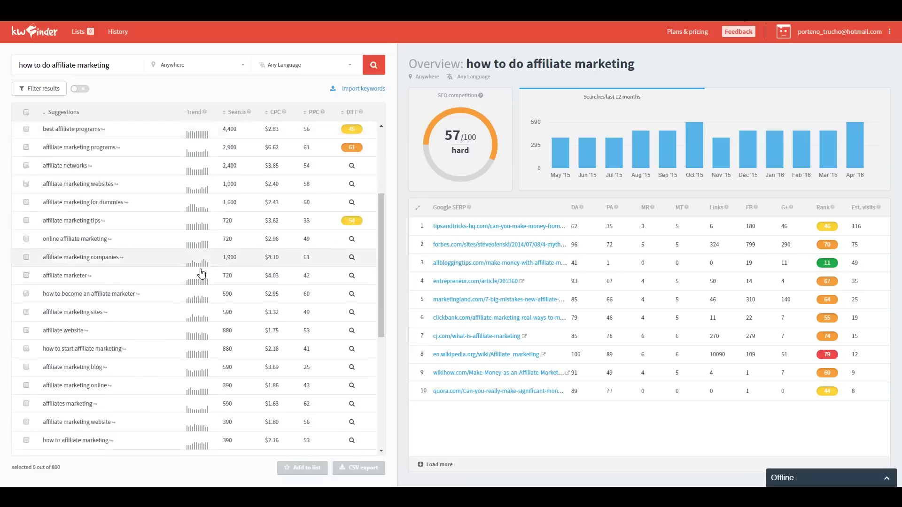
scroll(201, 272, down, 10)
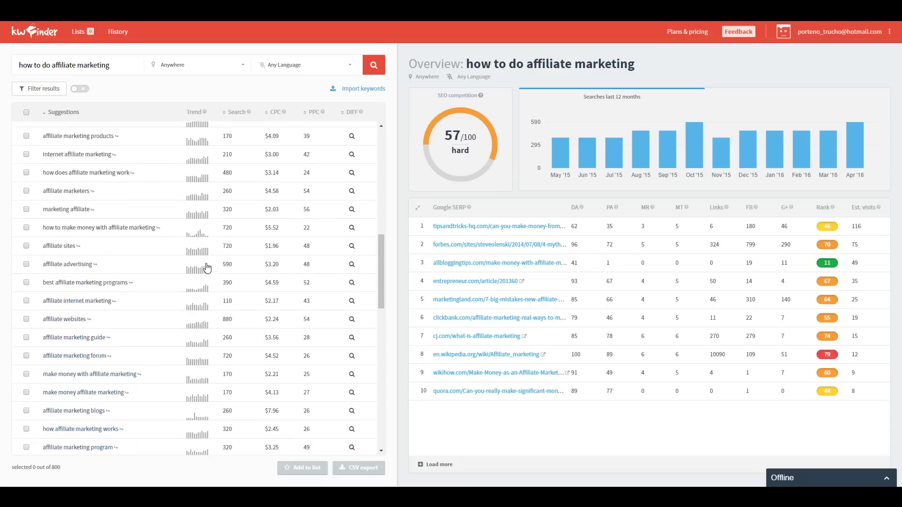
scroll(205, 271, up, 15)
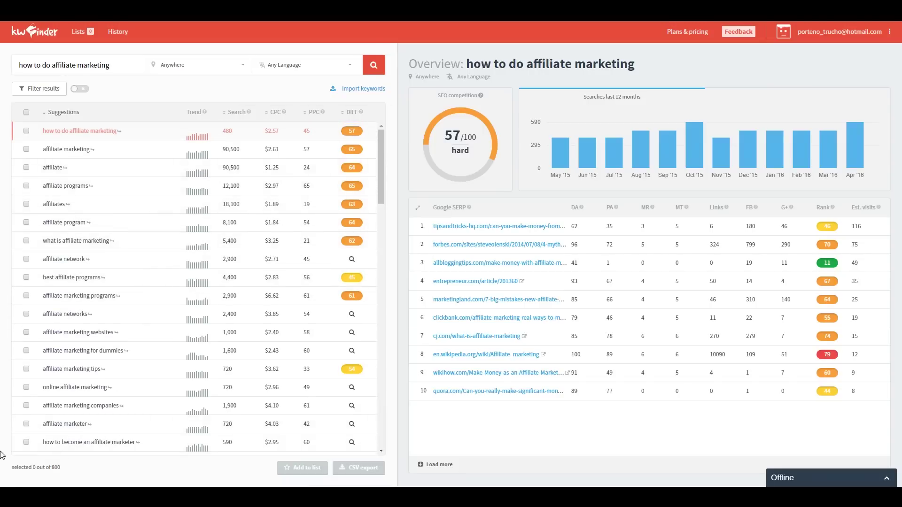
Return to the Excel workbook and enter 56 in C3 as the difficulty of "how to do affiliate marketing".
key(alt+Tab)
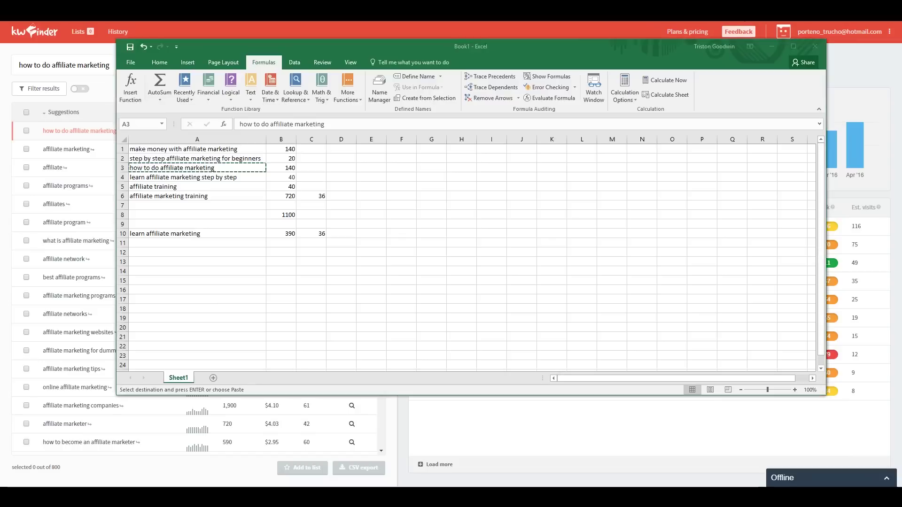
click(189, 195)
click(260, 236)
click(317, 169)
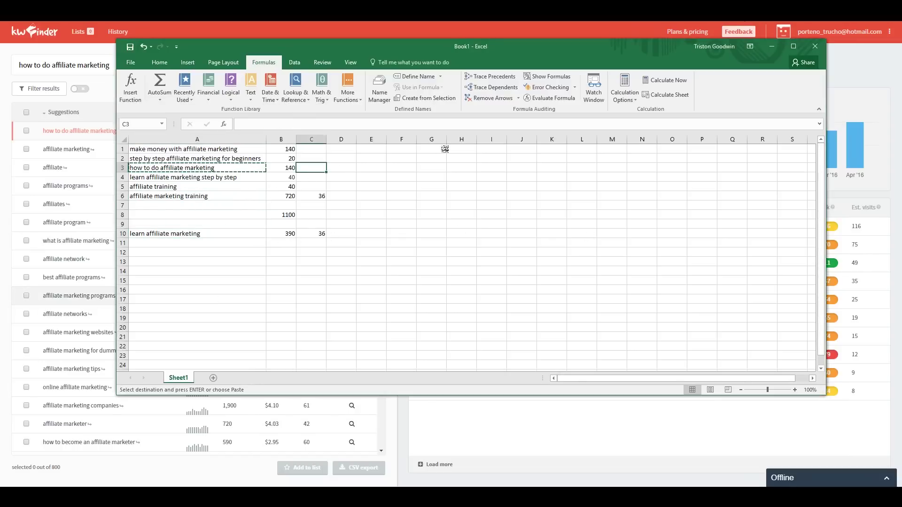
text(56)
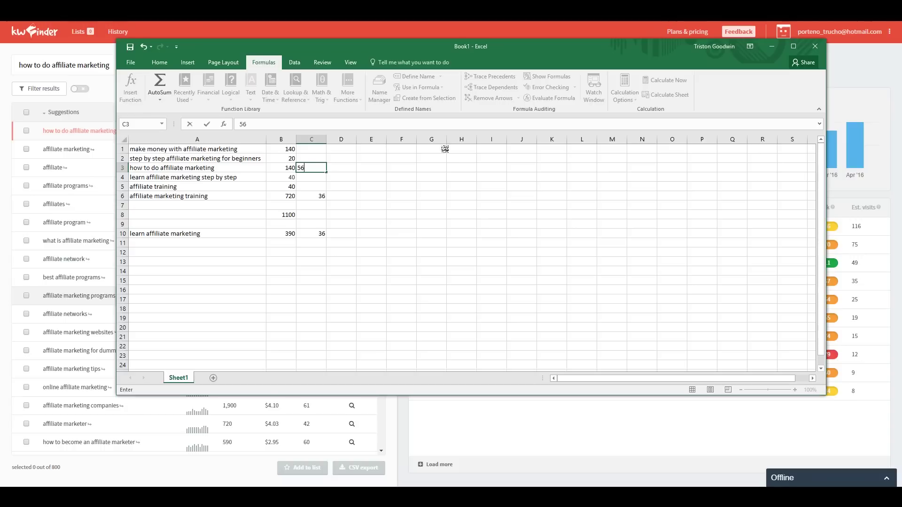
Copy "make money with affiliate marketing" from A1 and analyse it in KWFinder.
click(211, 149)
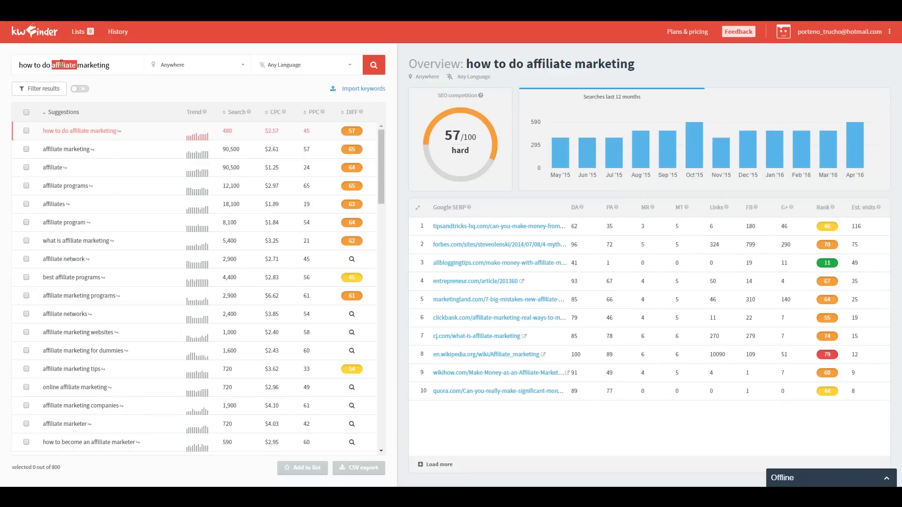
triple_click(52, 63)
key(ctrl+v)
click(374, 65)
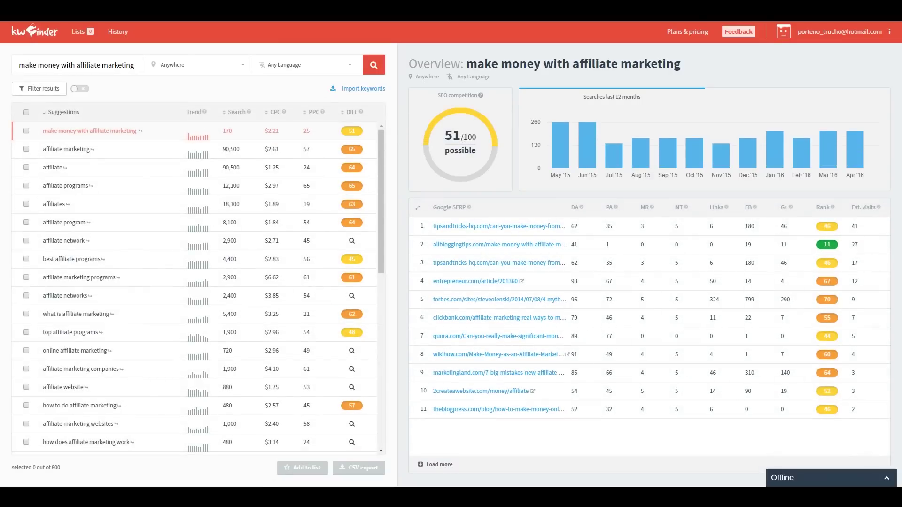
Back in the Excel workbook, enter 51 in C1 as the difficulty of "make money with affiliate marketing".
key(alt+Tab)
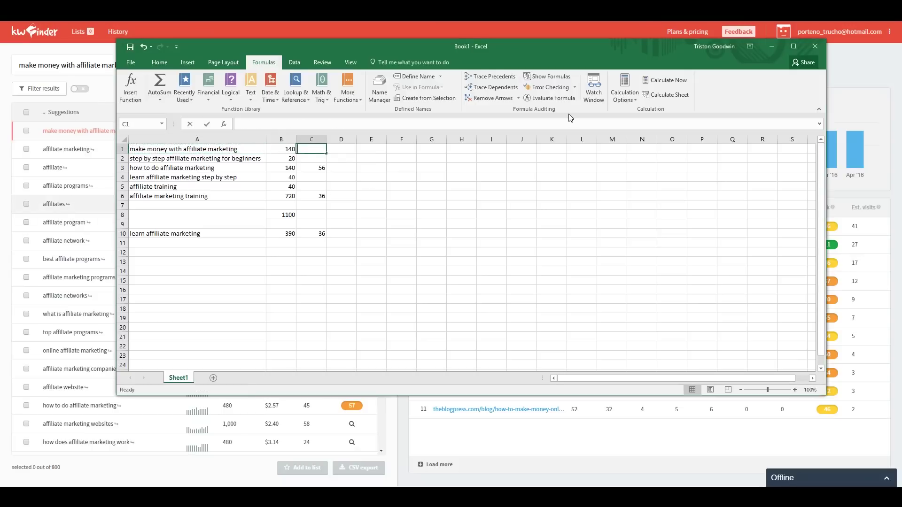
text(51)
drag(554, 252, 583, 252)
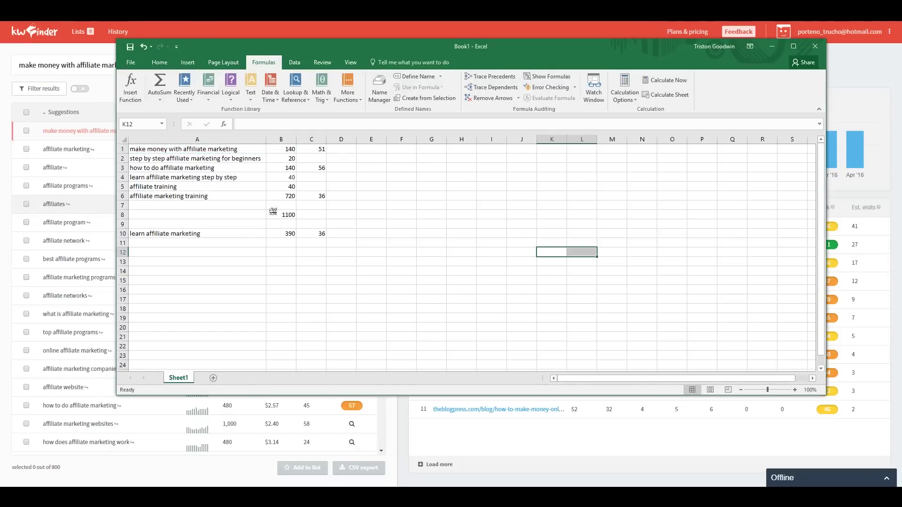
Highlight "affiliate marketing training" in A6 and "learn affiliate marketing" in A10 with a light blue fill.
click(230, 195)
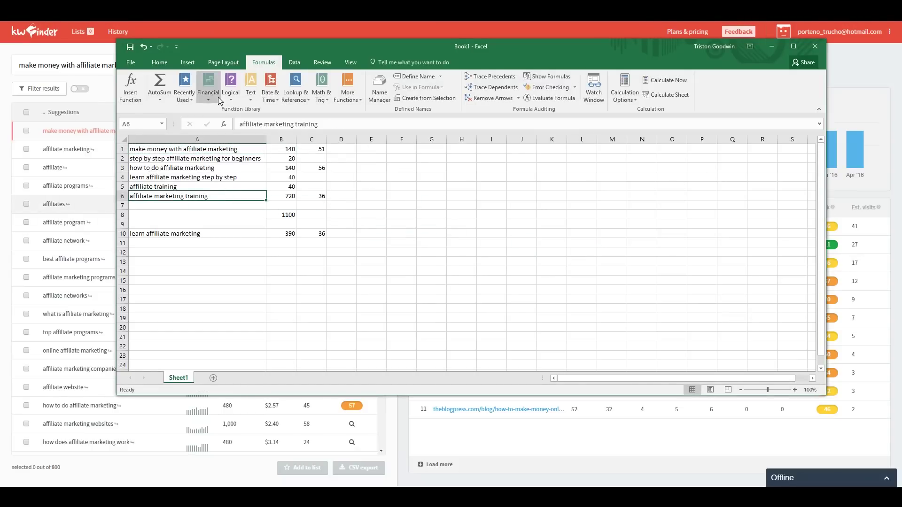
click(160, 62)
click(267, 94)
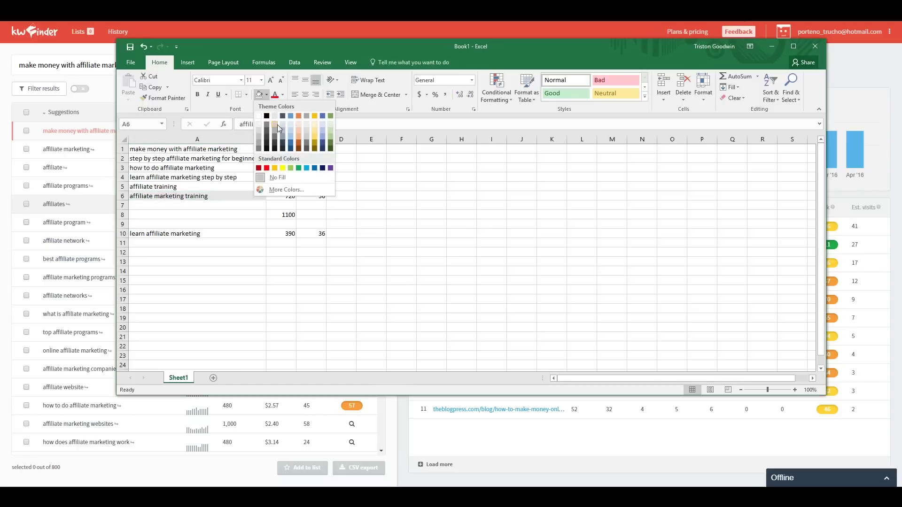
click(308, 169)
click(227, 236)
click(259, 94)
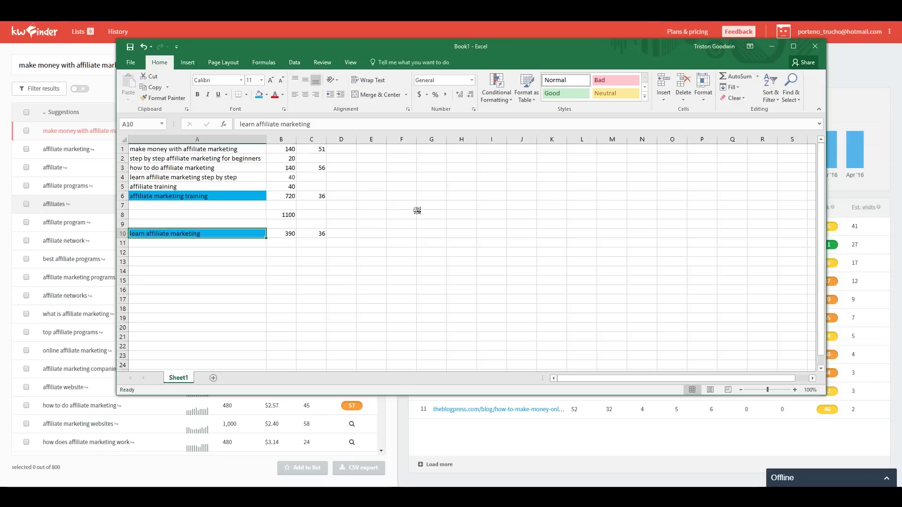
click(428, 223)
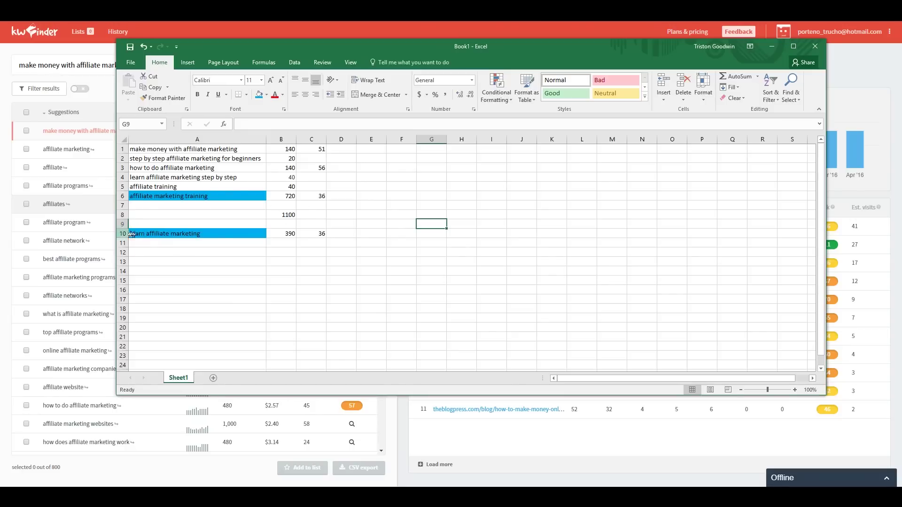
Switch from Excel to the Weebly theme gallery and choose the Dusk business theme for the site.
click(771, 46)
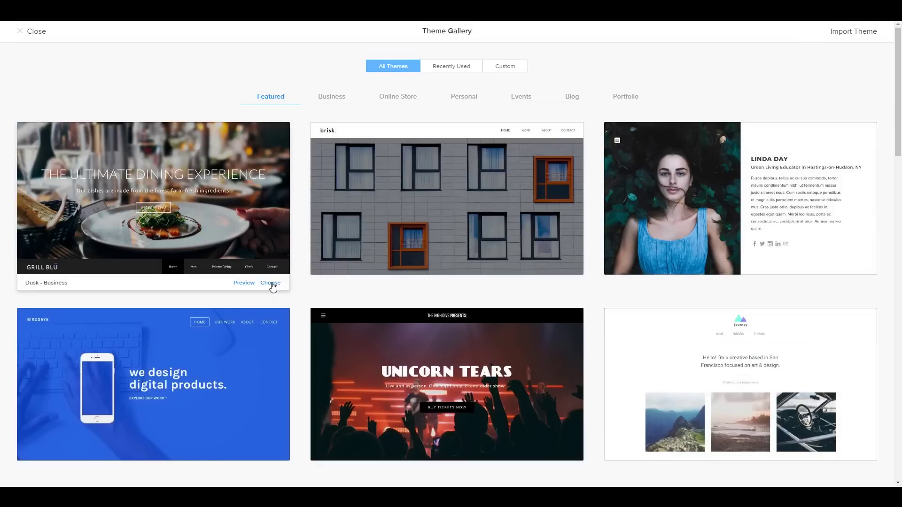
click(270, 283)
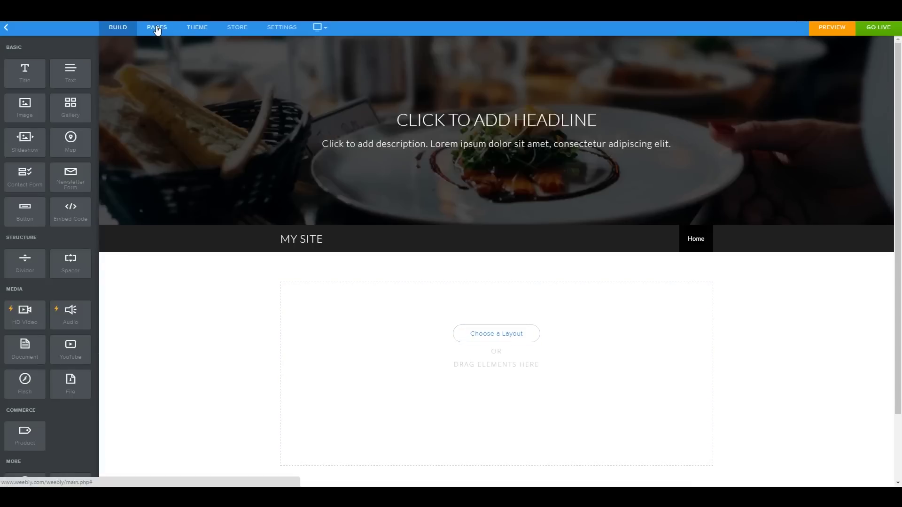
Set the Home page's header type to Landing Page and return to the list of pages.
click(157, 29)
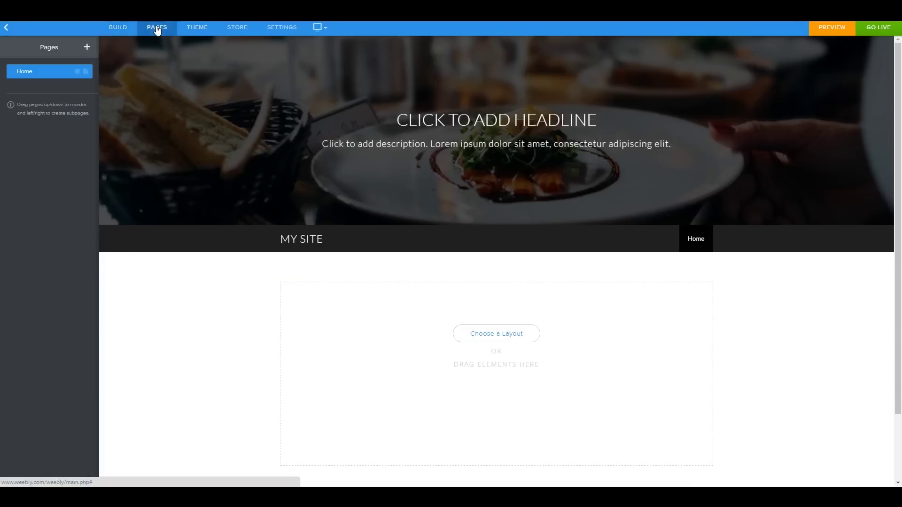
click(54, 71)
click(53, 134)
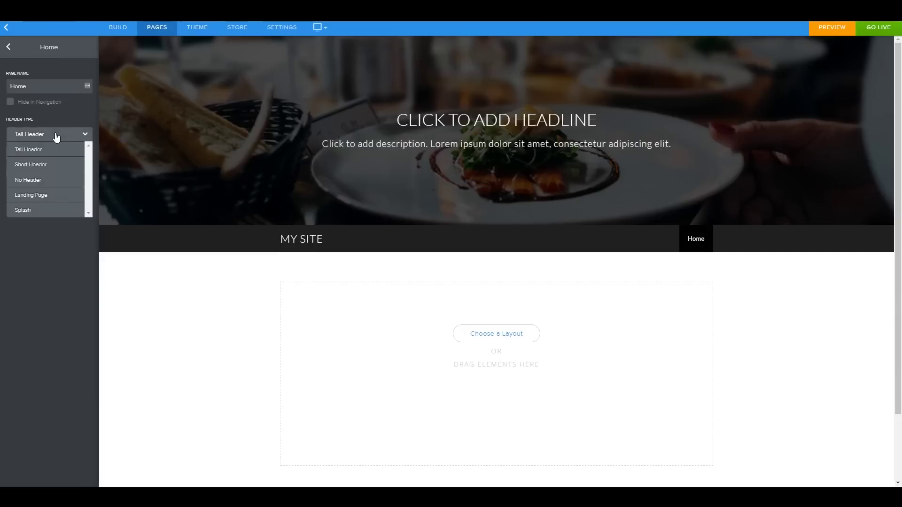
click(50, 195)
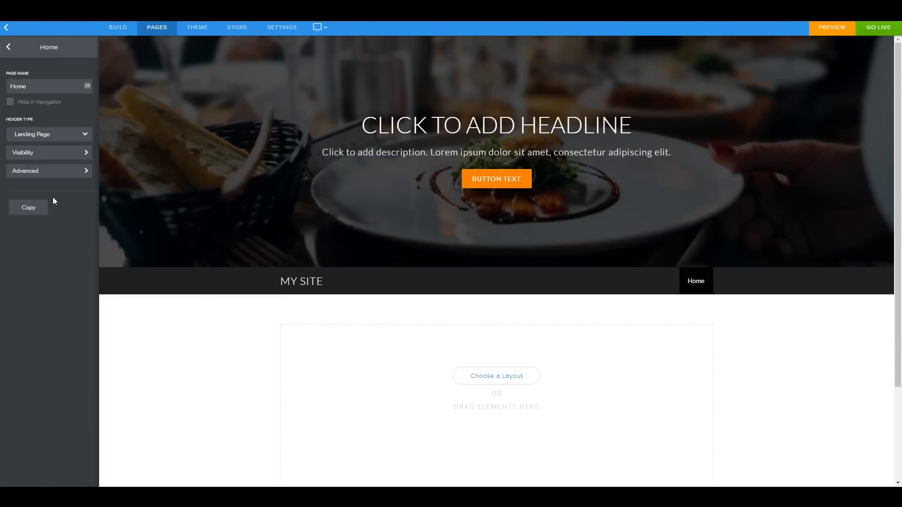
click(64, 137)
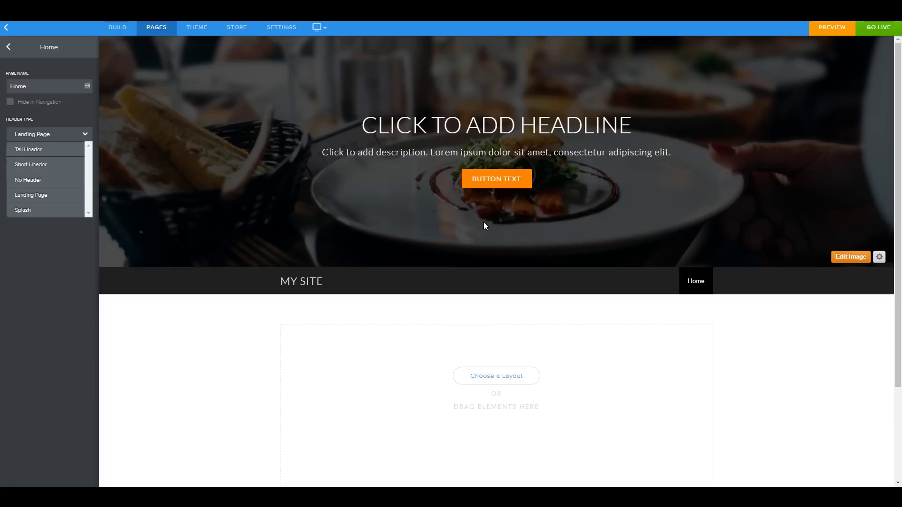
click(67, 115)
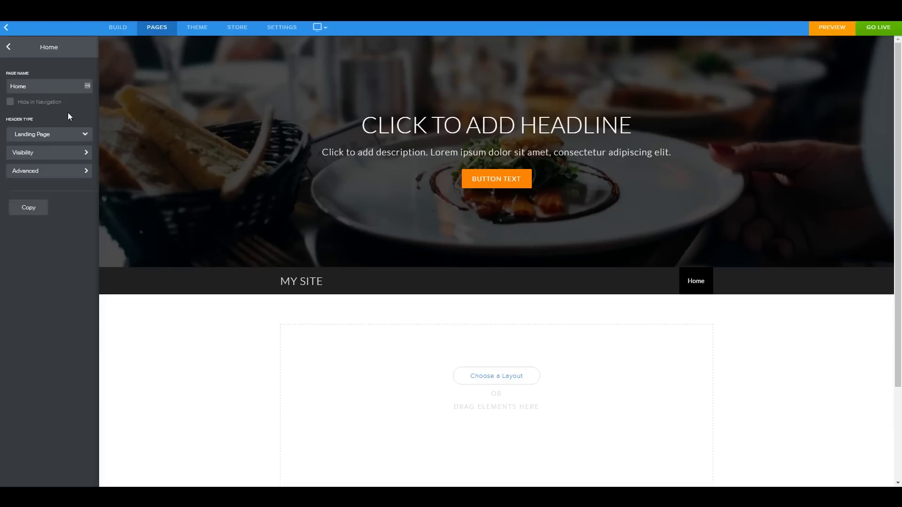
click(9, 47)
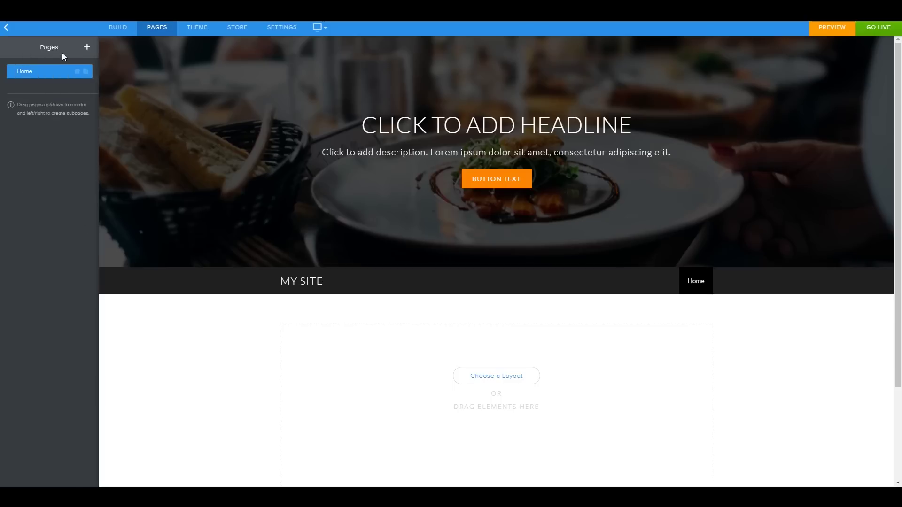
Add a blog page and name it "affiliate marketing training", using the keyword copied from A6 of the Excel workbook.
click(88, 49)
click(33, 92)
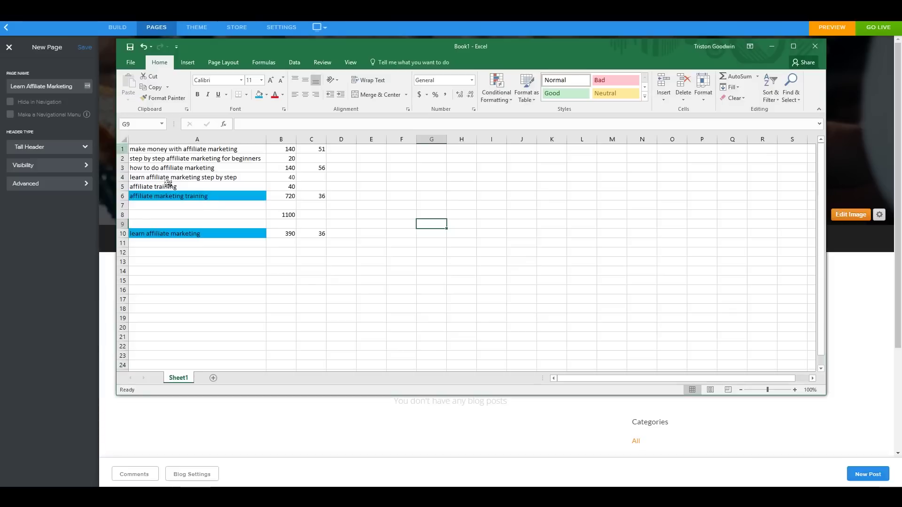
click(209, 198)
key(ctrl+c)
triple_click(51, 87)
key(ctrl+v)
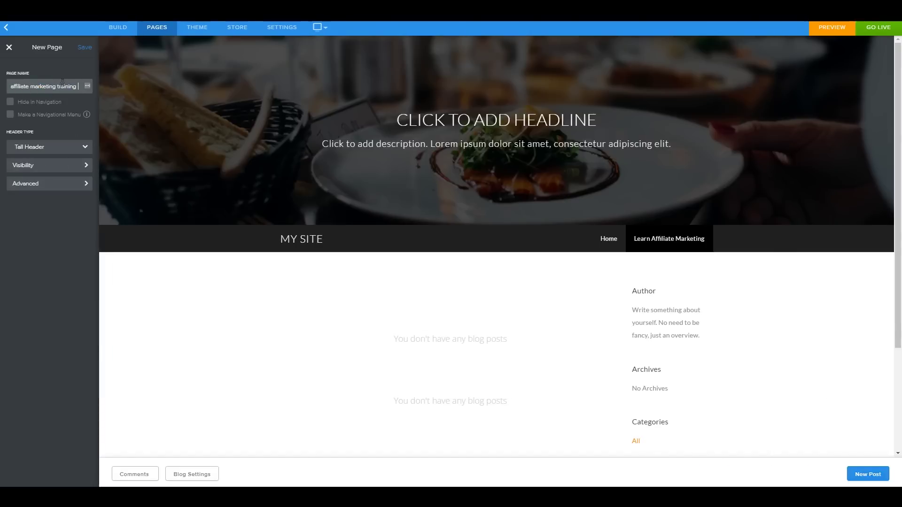
Set the new blog page's header type to Landing Page and save the page.
click(37, 147)
click(45, 208)
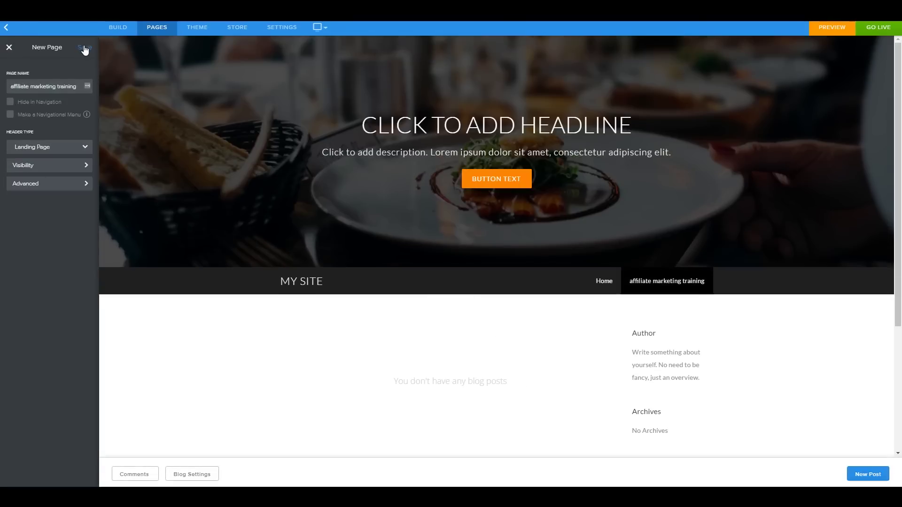
click(85, 48)
Move the "affiliate marketing training" page above Home in the page order and delete the Home page.
drag(11, 89, 11, 71)
click(65, 92)
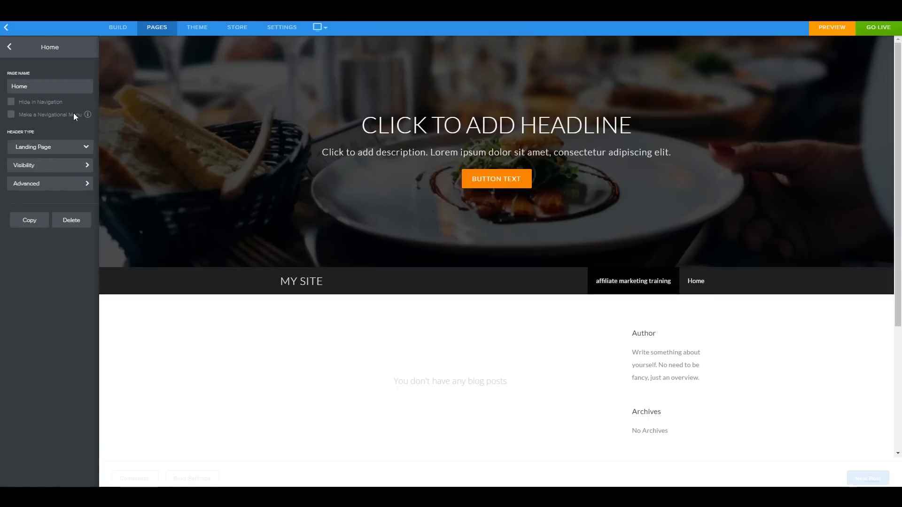
click(74, 225)
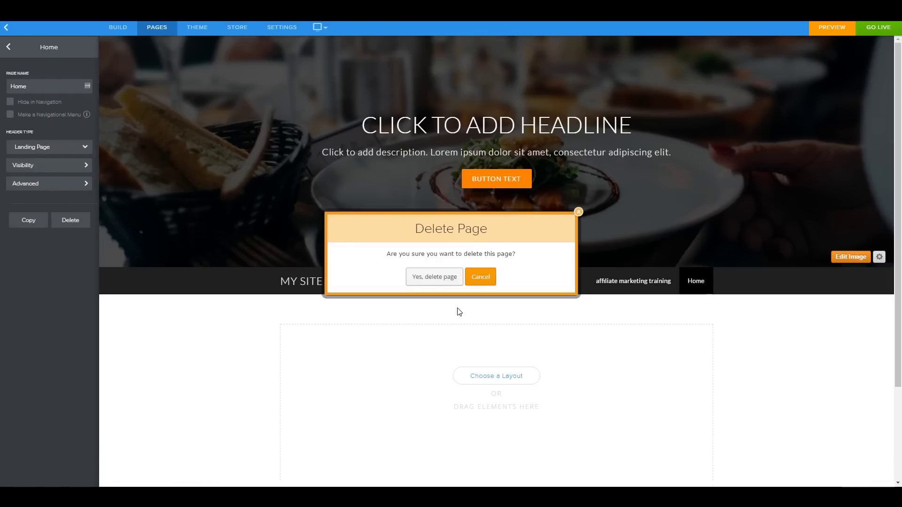
click(425, 278)
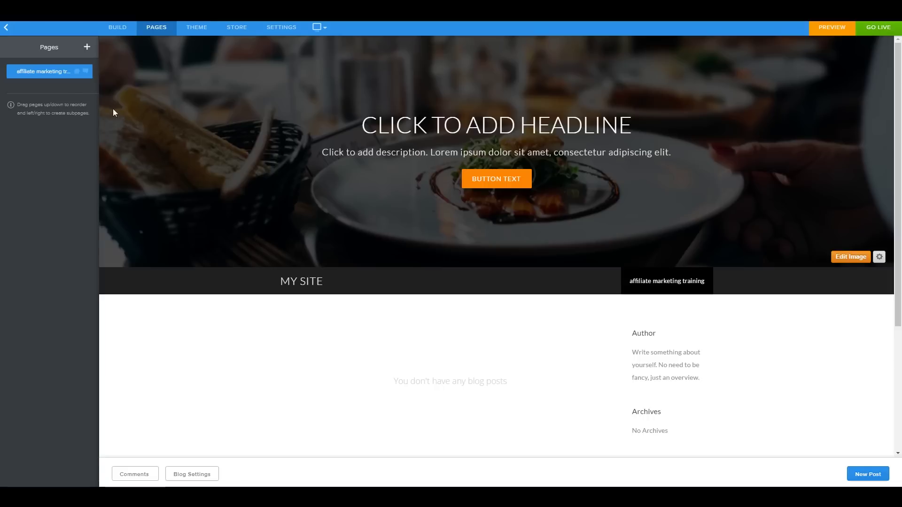
In the blog settings of the "affiliate marketing training" page, set the posts per page to 25.
scroll(460, 387, down, 1)
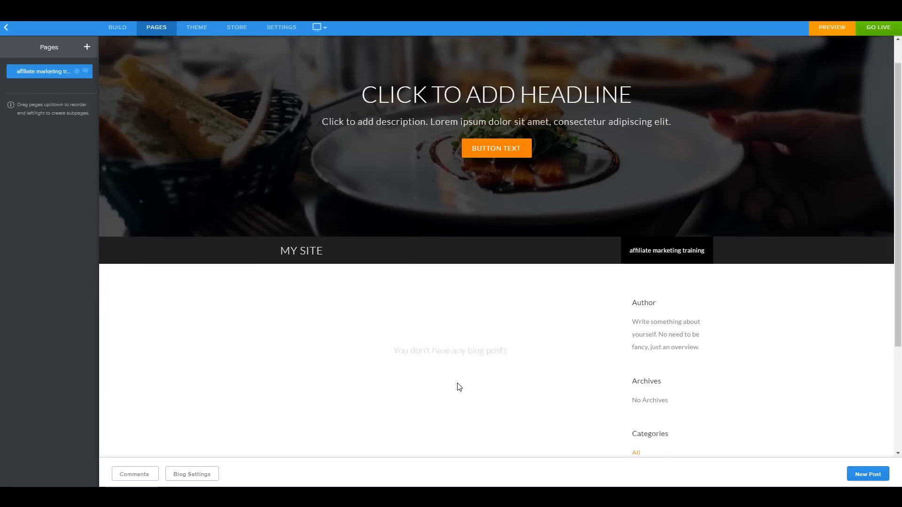
scroll(459, 387, down, 3)
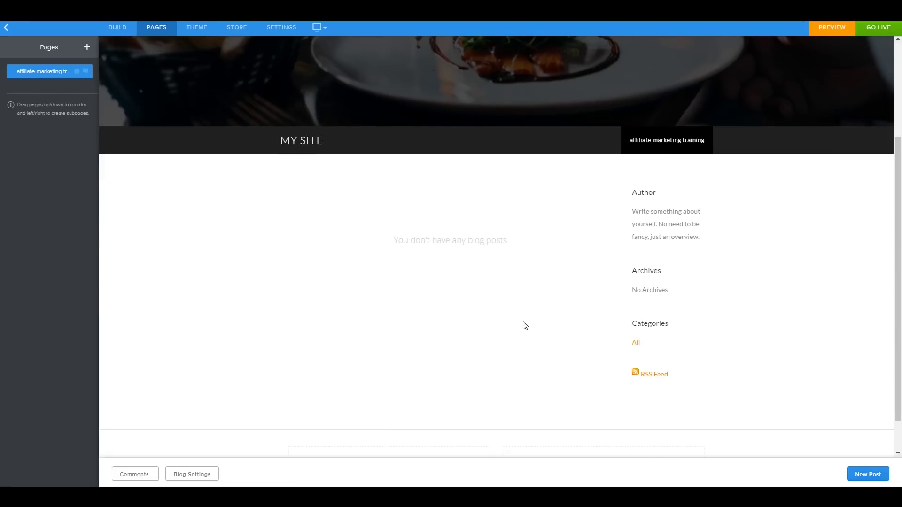
scroll(540, 252, up, 4)
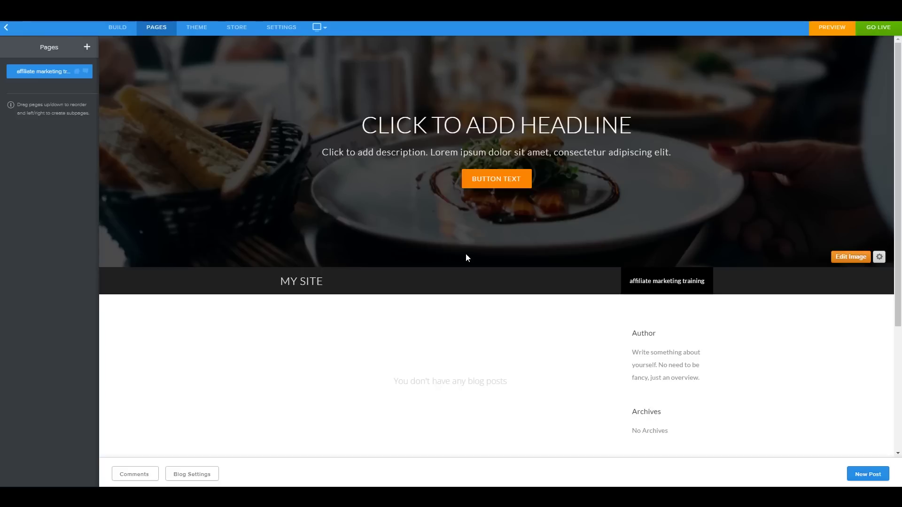
scroll(556, 302, down, 4)
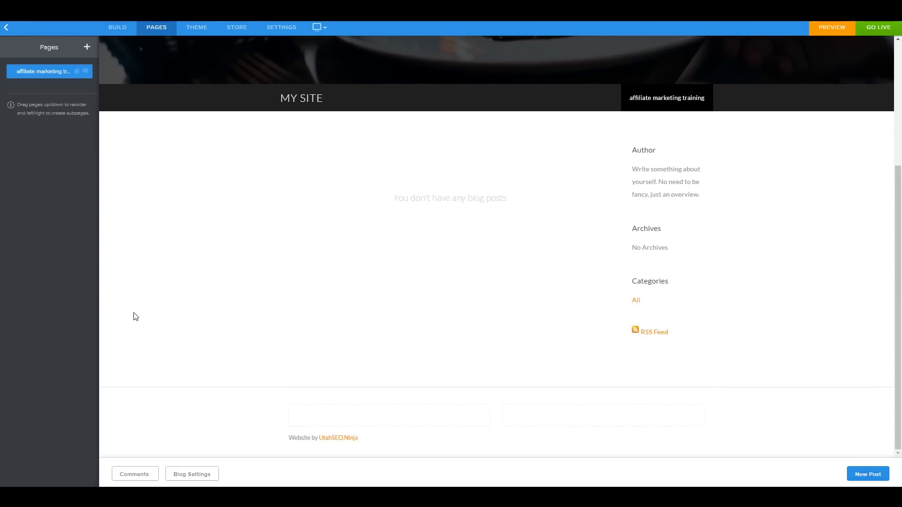
click(191, 476)
click(214, 134)
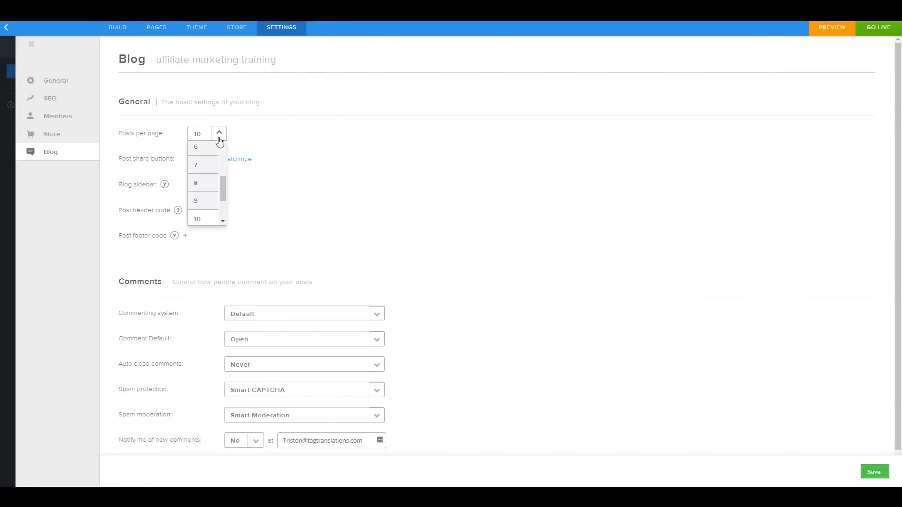
scroll(225, 207, down, 3)
click(199, 218)
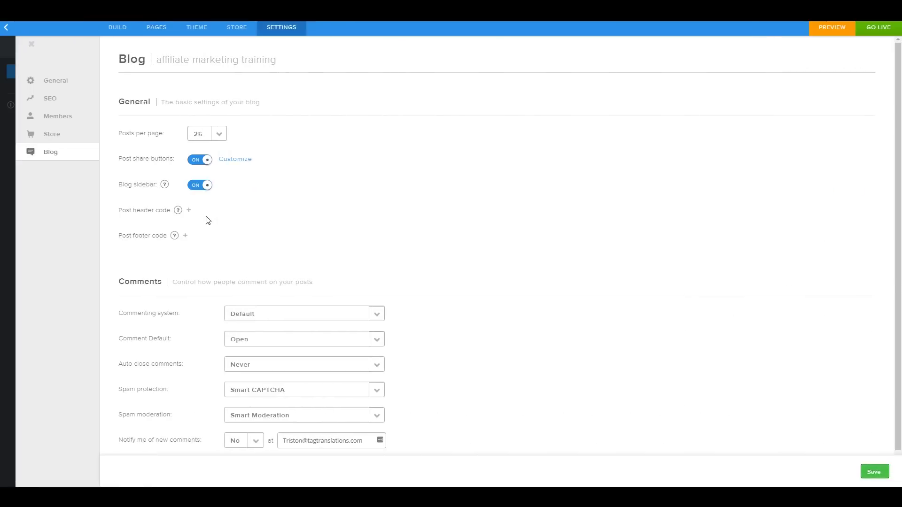
scroll(417, 292, down, 1)
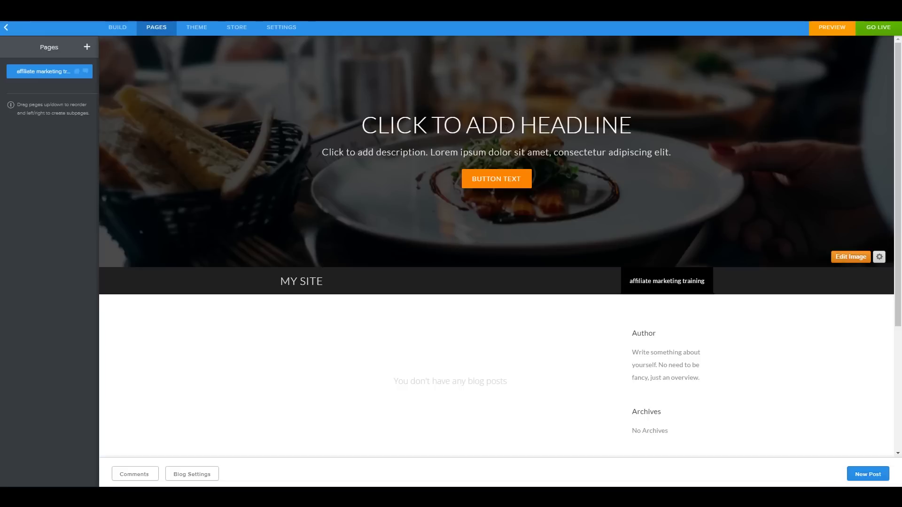
Open the headline text in the page header for editing.
click(514, 125)
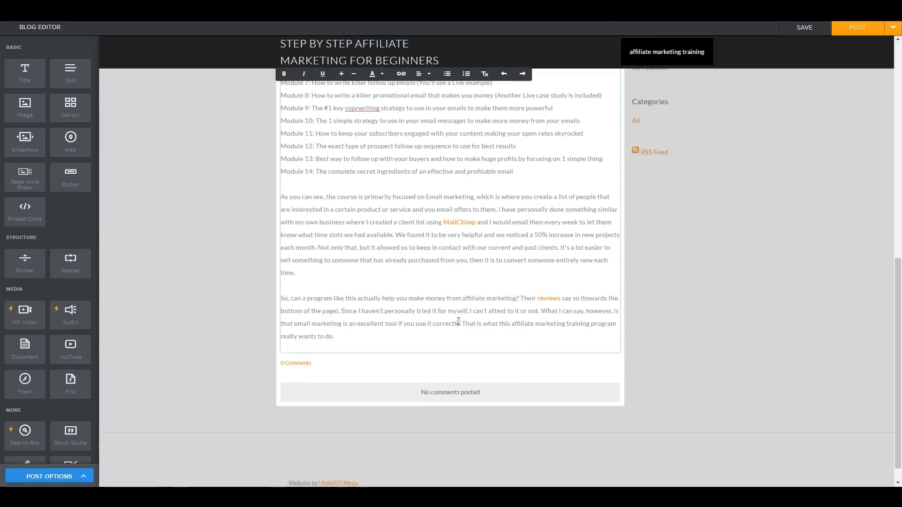
Copy the full body text of the blog post and paste it into a Word document to check its word count.
scroll(459, 316, up, 5)
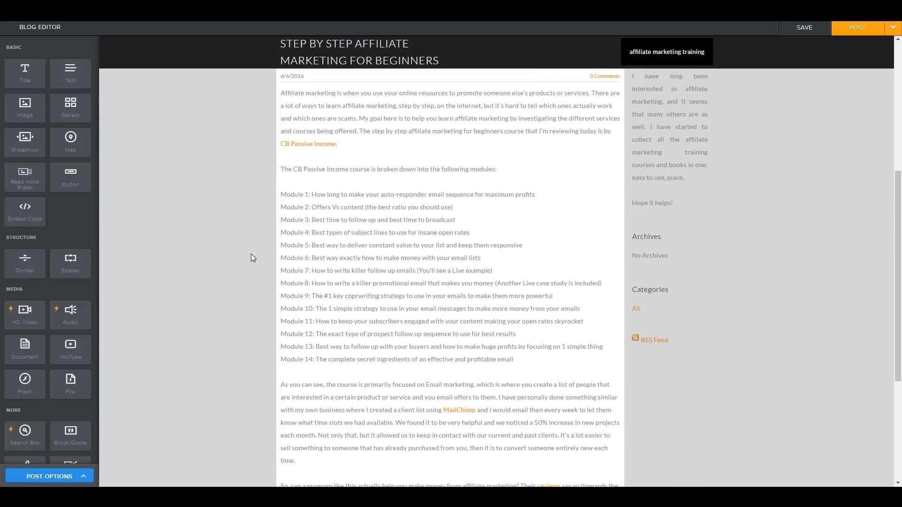
scroll(251, 255, up, 2)
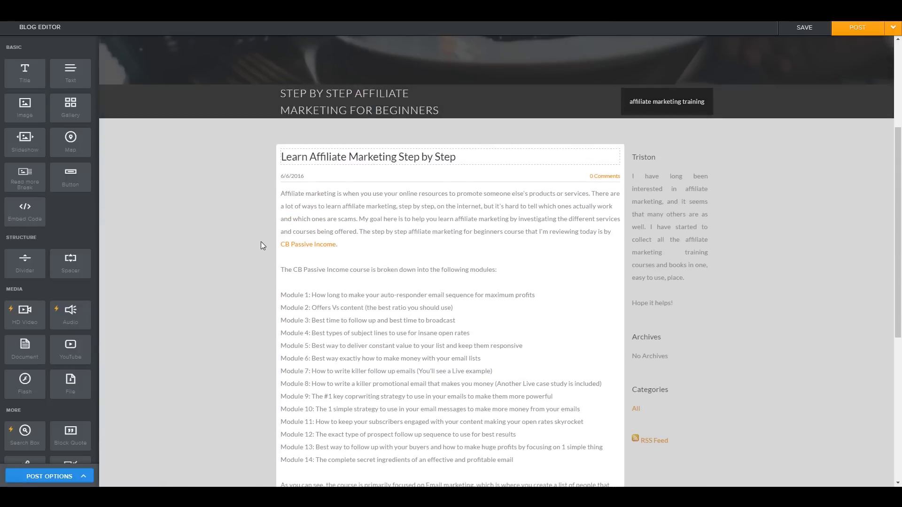
scroll(261, 242, down, 2)
scroll(263, 241, down, 4)
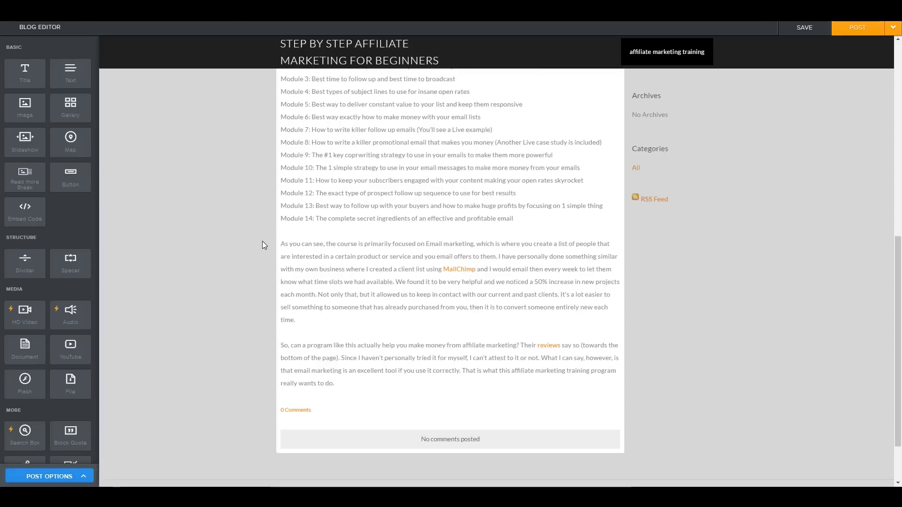
click(337, 335)
drag(334, 180, 268, 95)
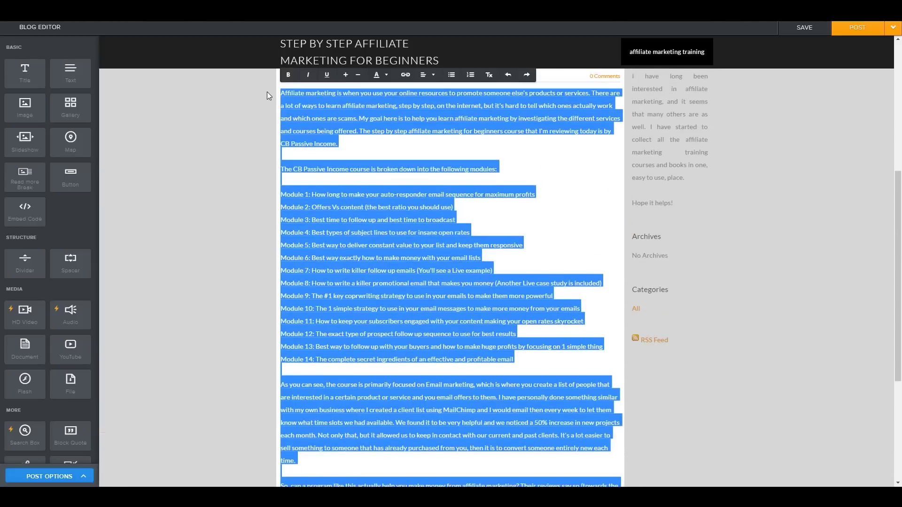
key(ctrl+c)
key(alt+Tab)
key(ctrl+v)
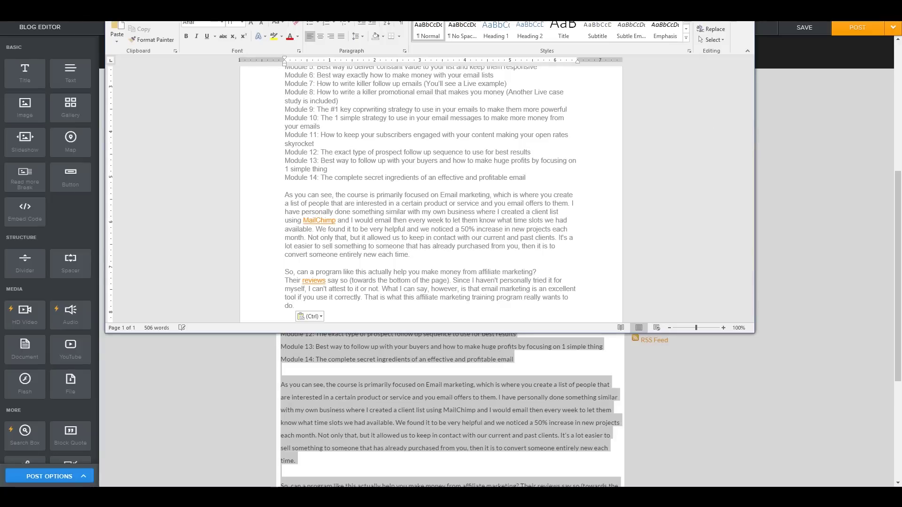
Close the Word document without saving and look over the blog post in Weebly from the page header to its last paragraph.
key(alt+F4)
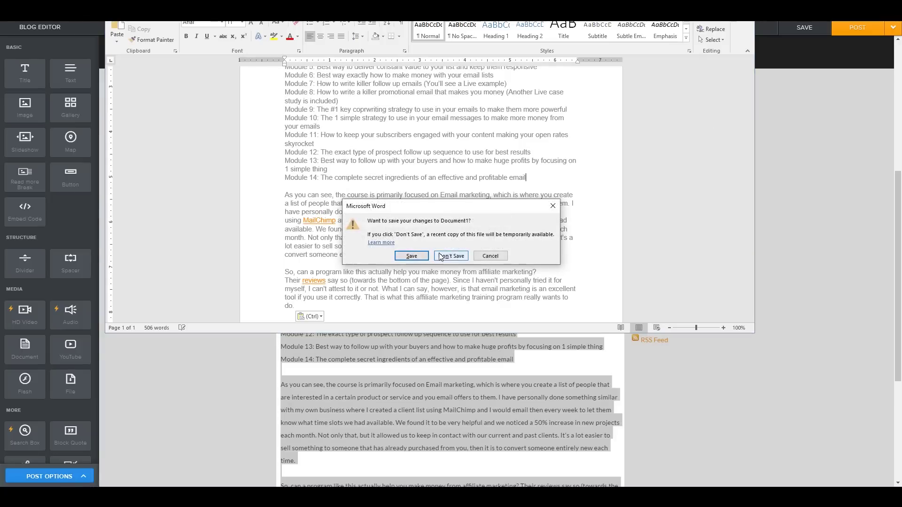
click(443, 256)
click(695, 348)
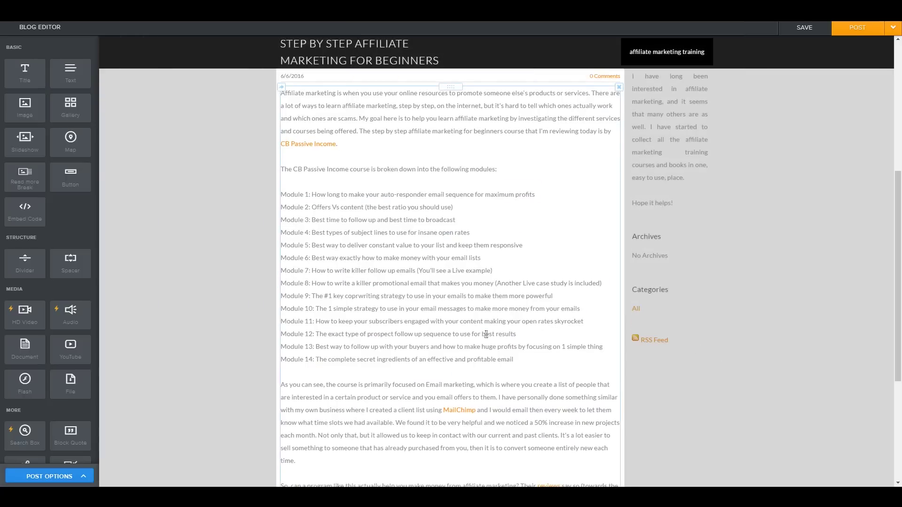
scroll(485, 334, down, 4)
scroll(485, 333, up, 9)
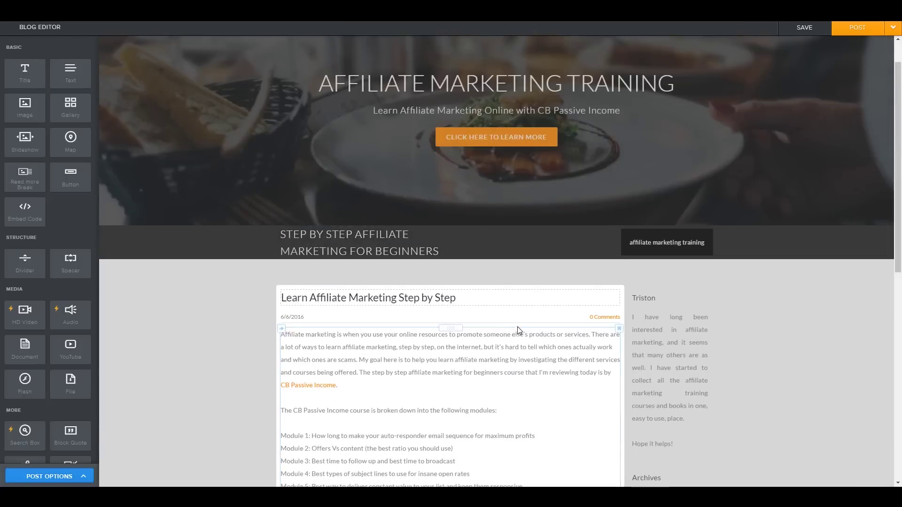
scroll(519, 330, down, 1)
scroll(519, 331, down, 8)
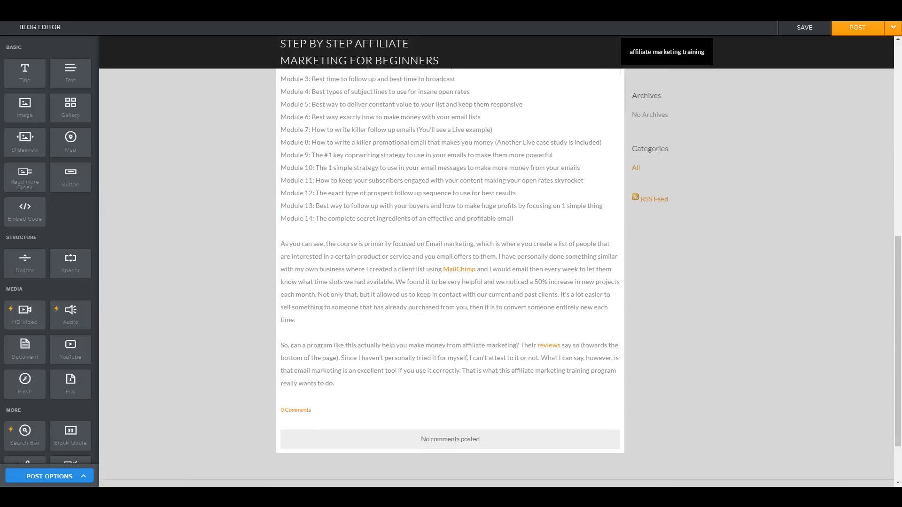
Add two new categories to the blog post: "Email marketing training program" and "Affiliate Training".
click(47, 477)
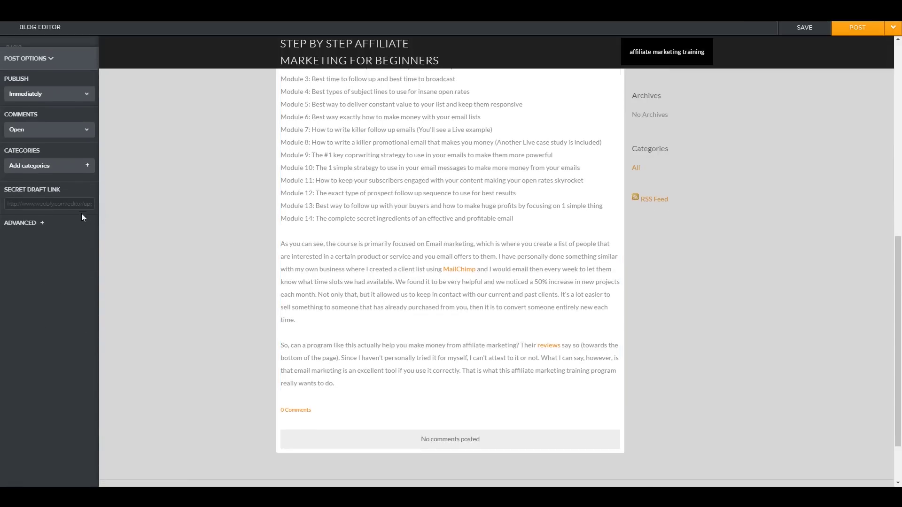
click(80, 166)
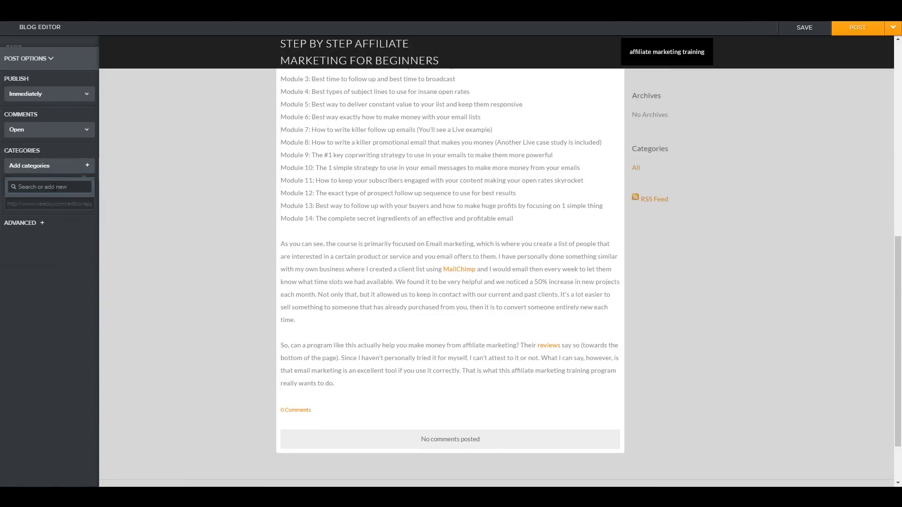
text(Email marketn)
key(BackSpace)
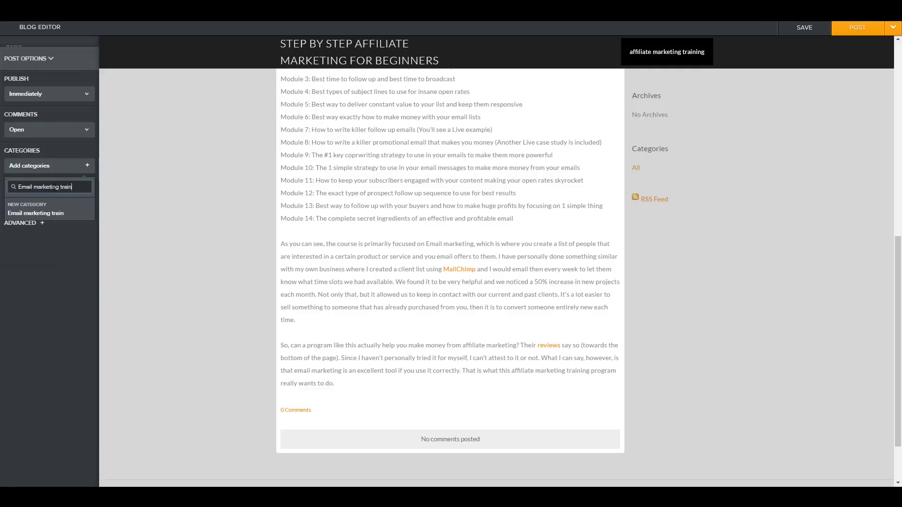
text(ing training program)
key(Return)
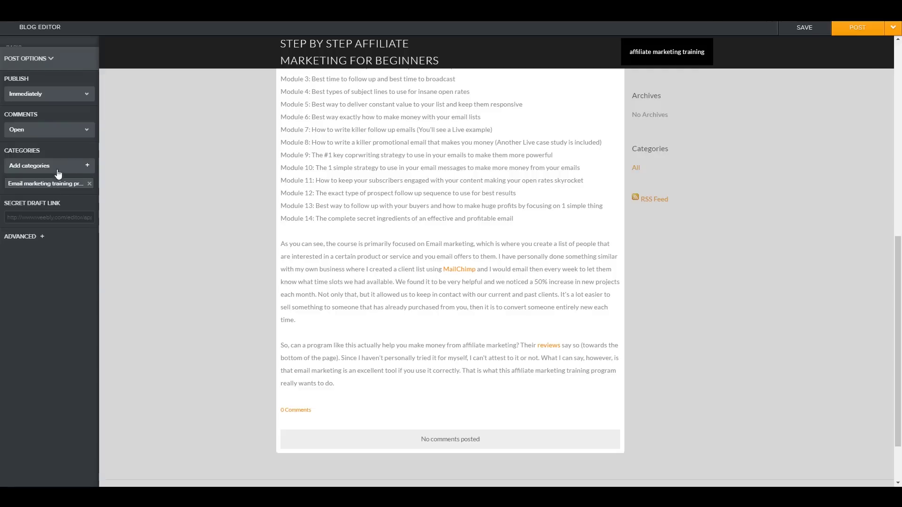
click(52, 168)
text(Affil)
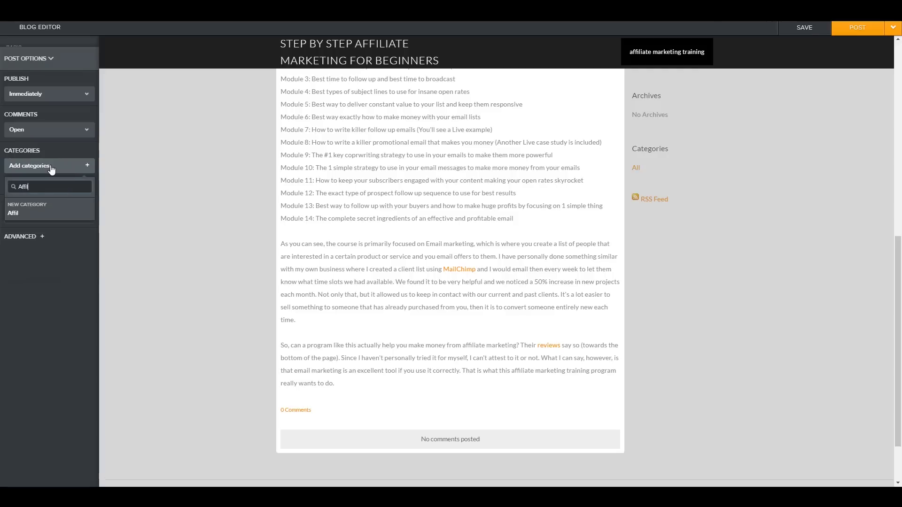
text(iate Training)
key(Return)
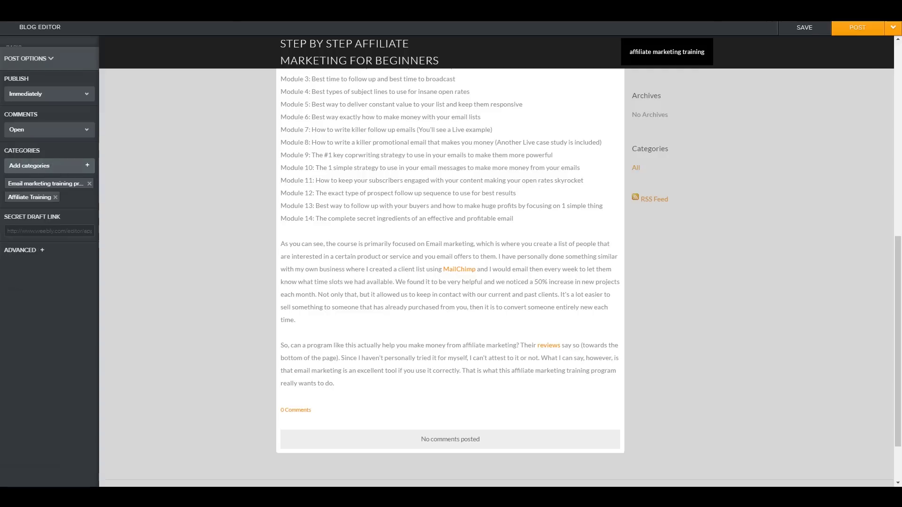
Copy the post title "Learn Affiliate Marketing Step by Step" into the post's advanced SEO Post Title.
click(28, 249)
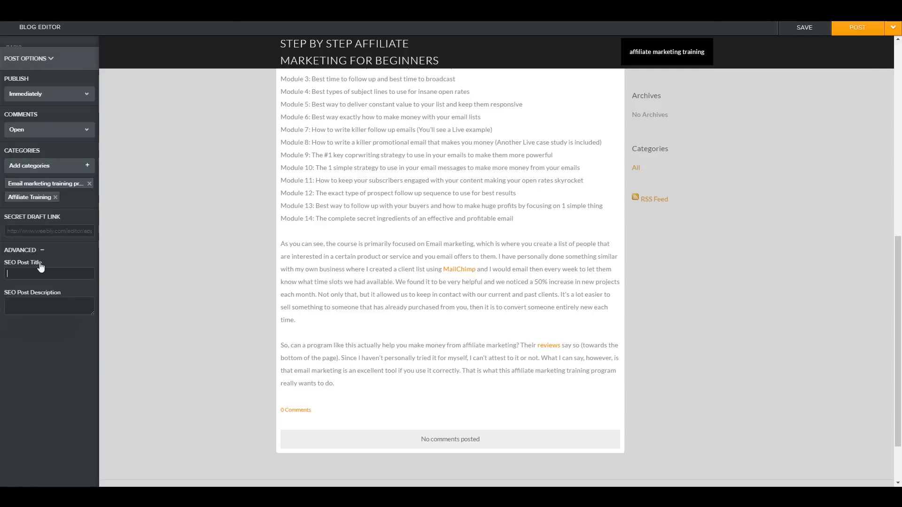
scroll(427, 265, up, 8)
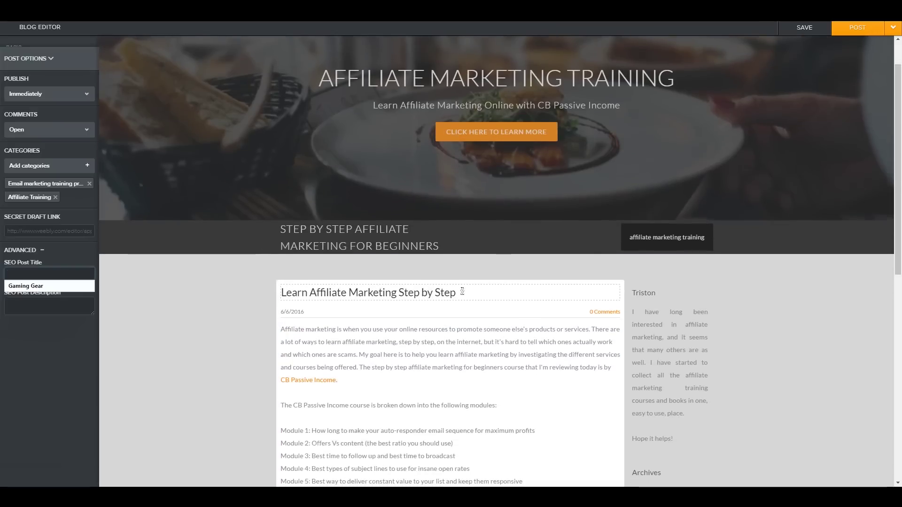
drag(458, 292, 213, 303)
key(ctrl+c)
click(42, 274)
key(ctrl+v)
Fill the SEO Post Description with the post passage from "the course is primarily focused" to "each month.", capitalize its first letter and enlarge the field.
click(31, 306)
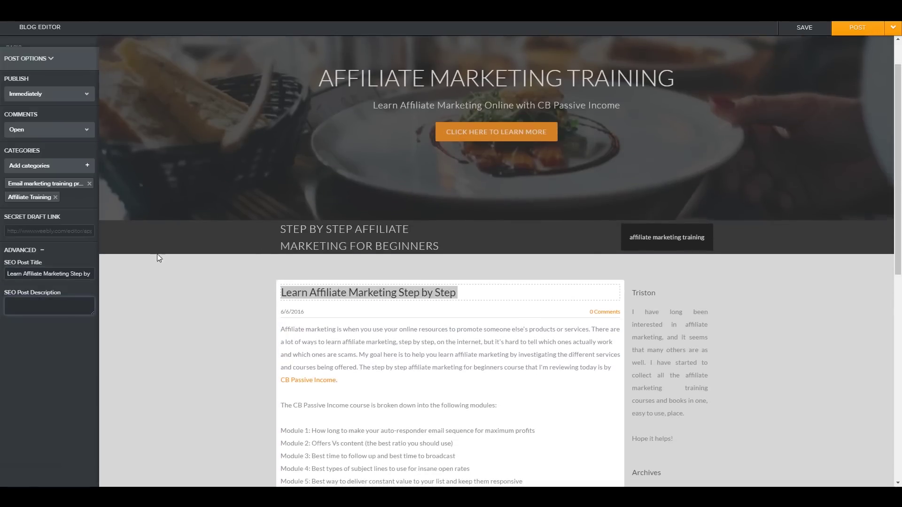
scroll(429, 429, down, 10)
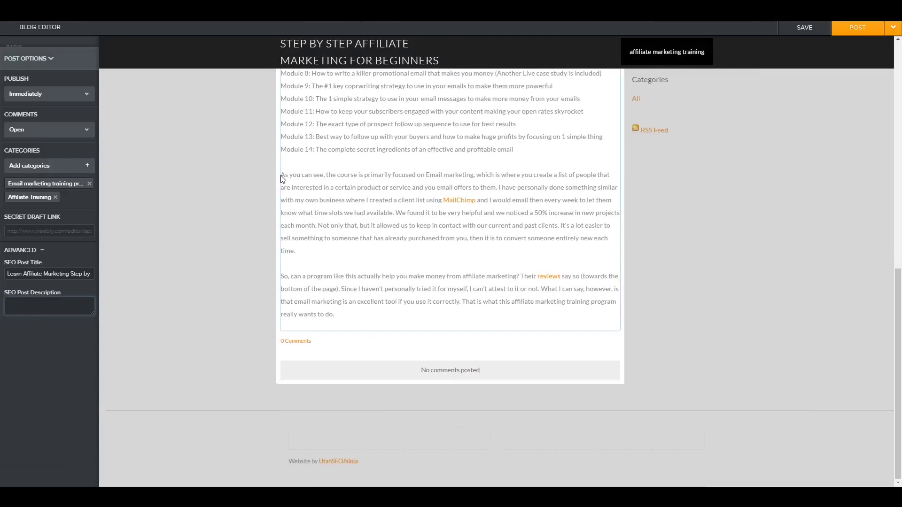
drag(328, 175, 320, 226)
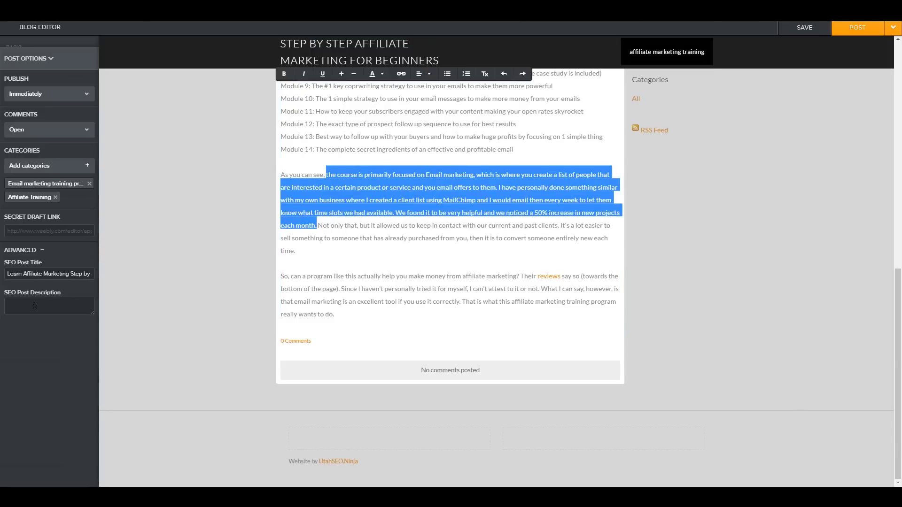
click(80, 303)
key(ctrl+v)
key(ctrl+Home)
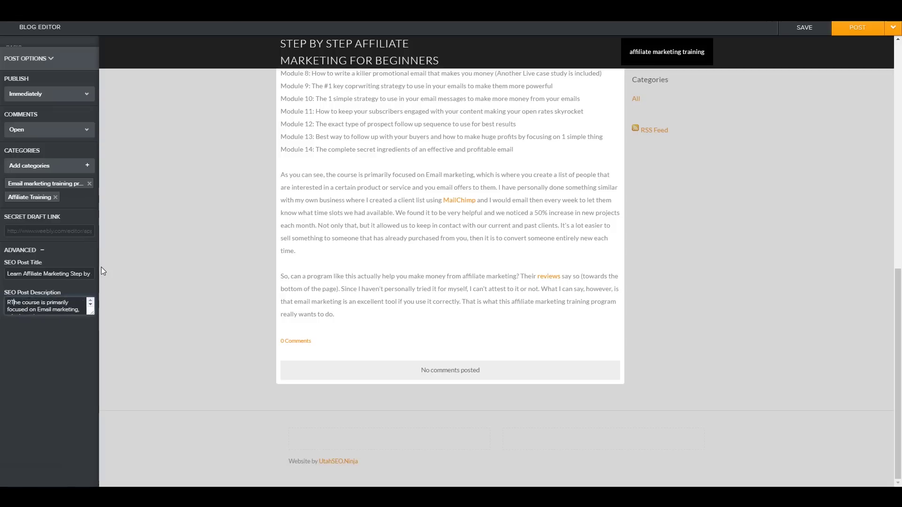
text(T)
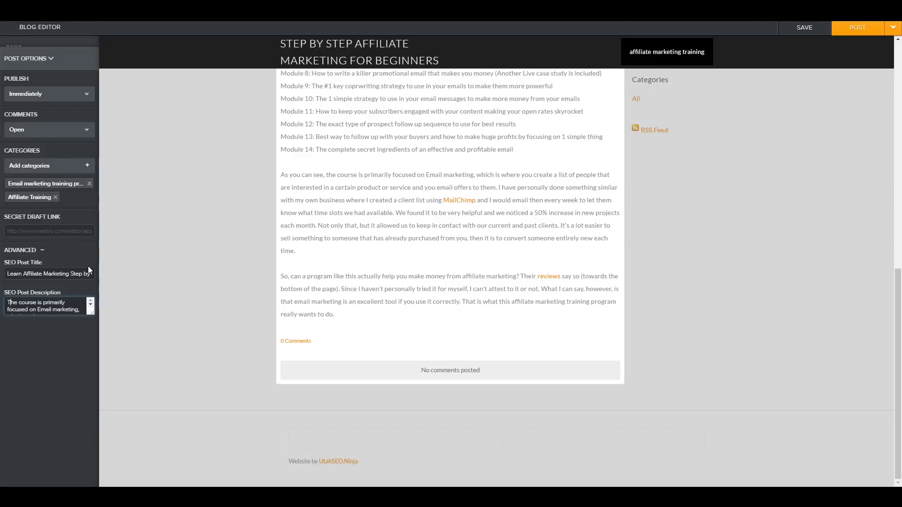
drag(92, 311, 75, 449)
Close the post options and post the article to the blog page.
scroll(767, 246, up, 15)
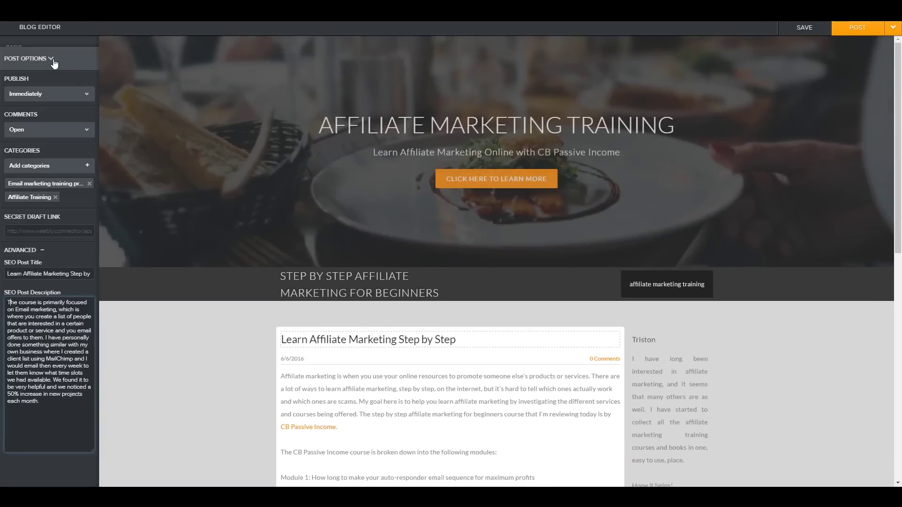
click(53, 58)
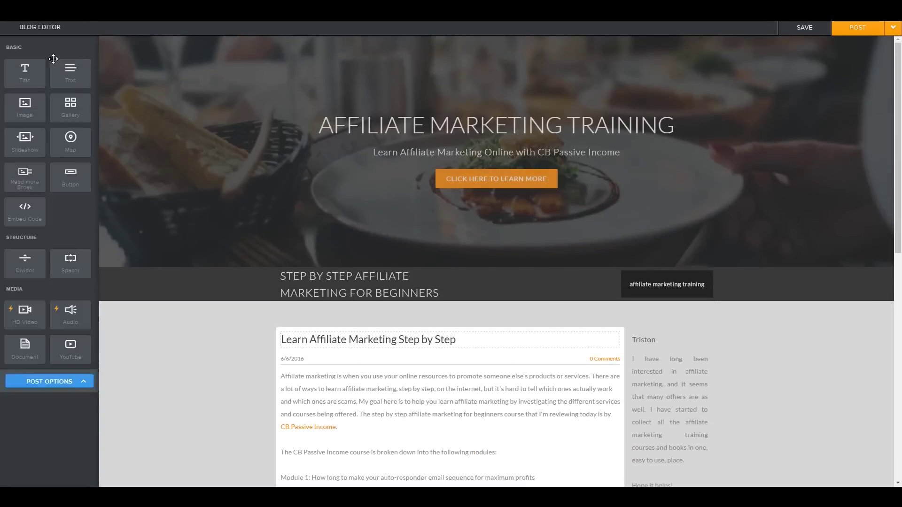
click(871, 29)
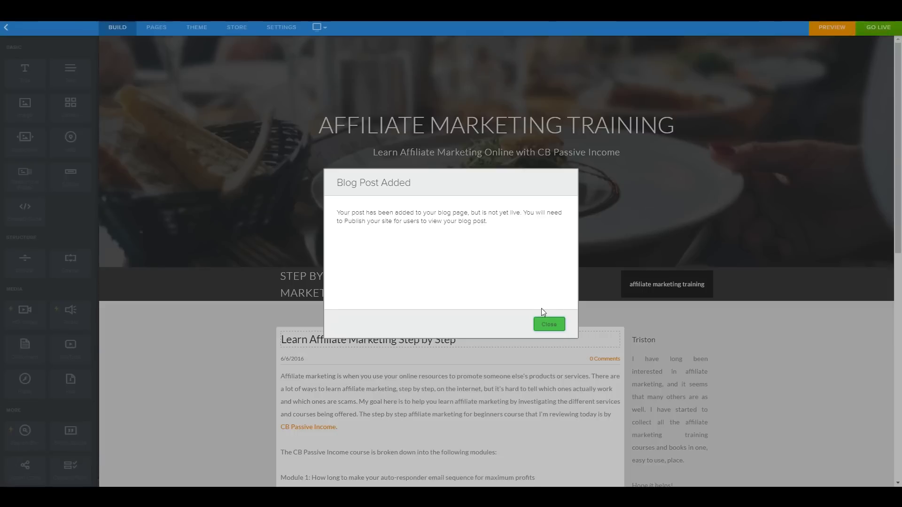
click(547, 325)
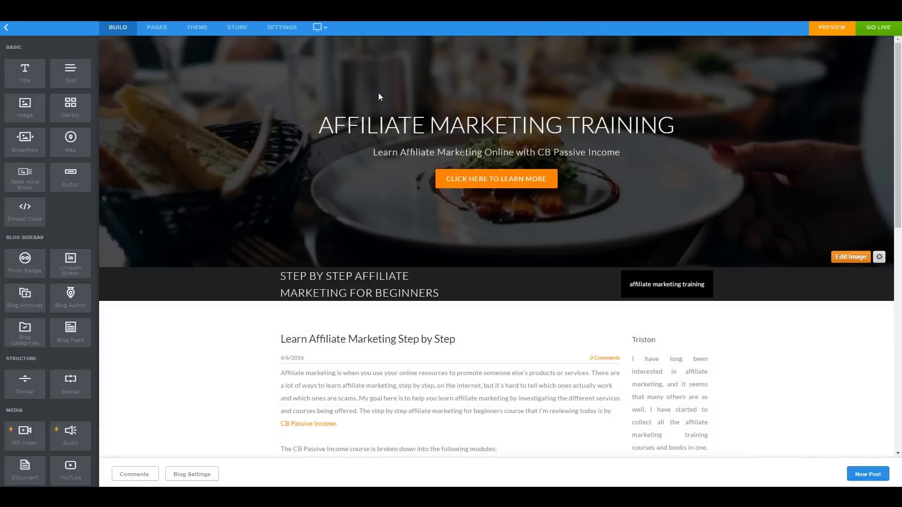
scroll(281, 350, down, 4)
scroll(283, 343, up, 4)
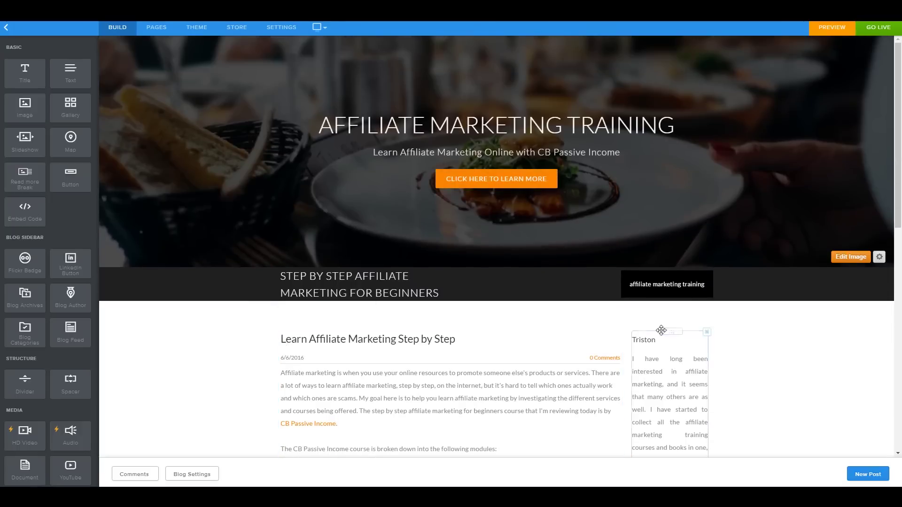
Add a standard page named "About Me" to the site and save it.
click(151, 27)
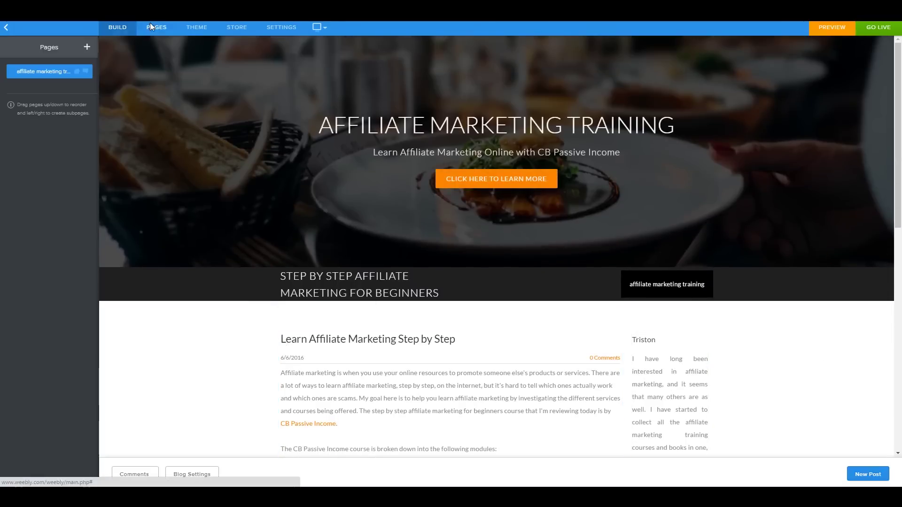
click(86, 47)
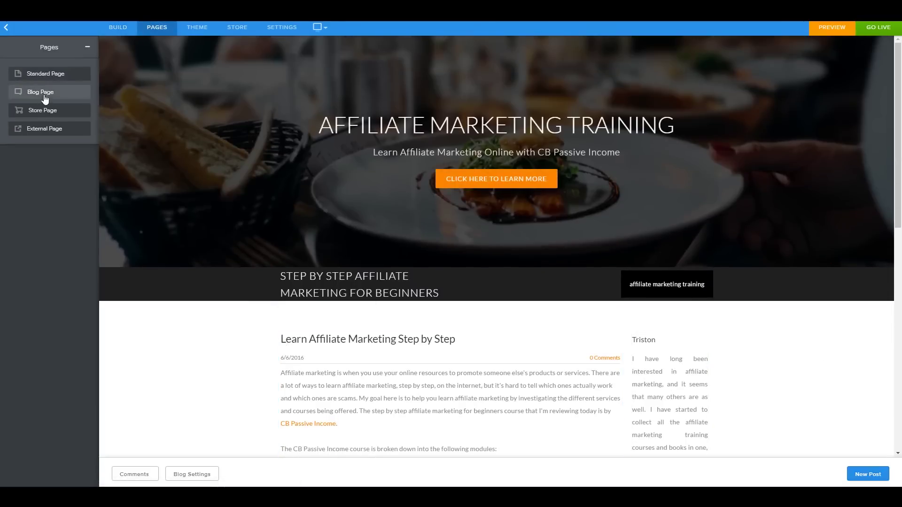
click(55, 76)
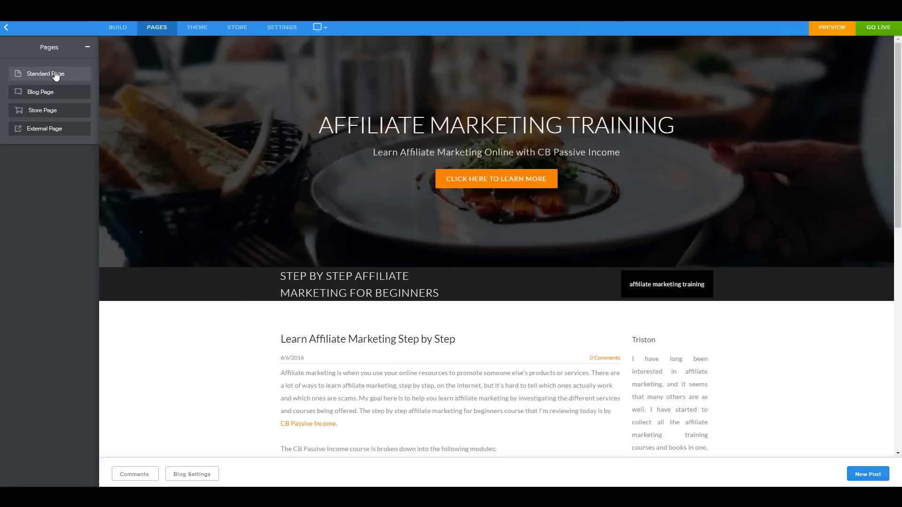
text(About ME)
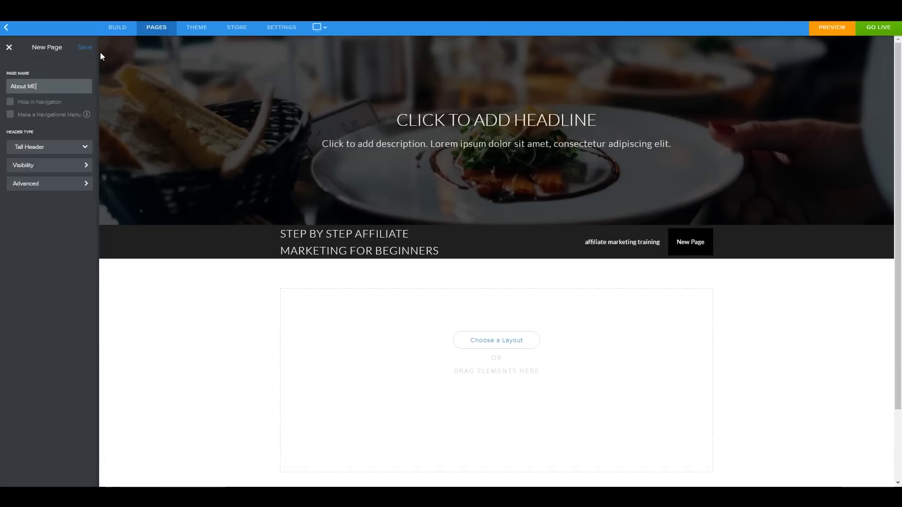
key(BackSpace)
text(e)
click(85, 47)
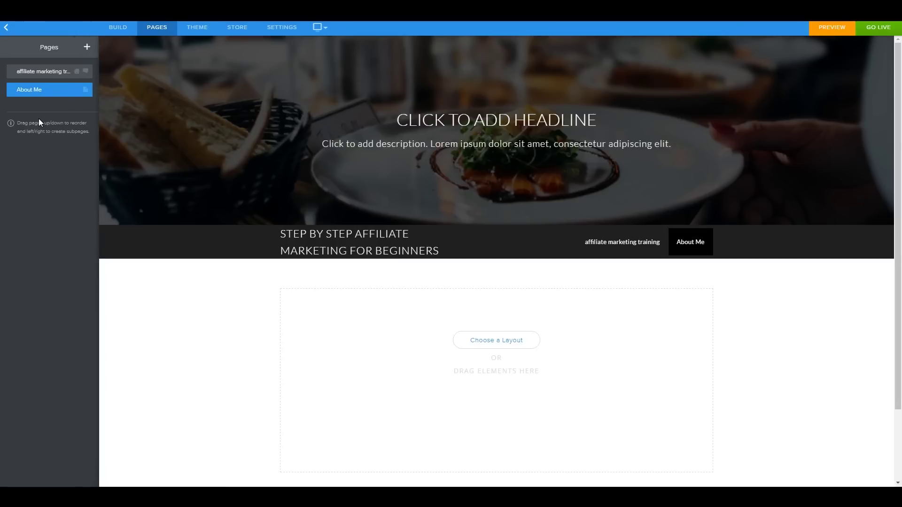
Add a second standard page named "Contact" and save it.
click(87, 47)
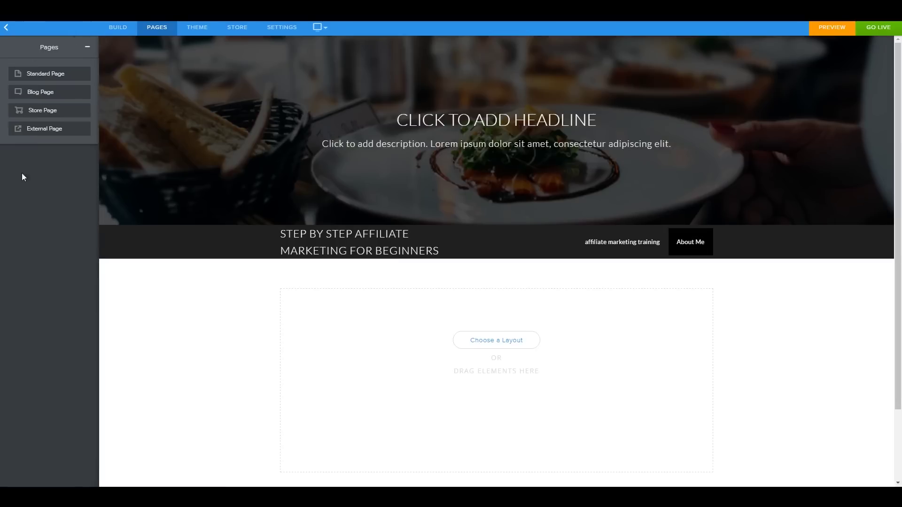
click(47, 75)
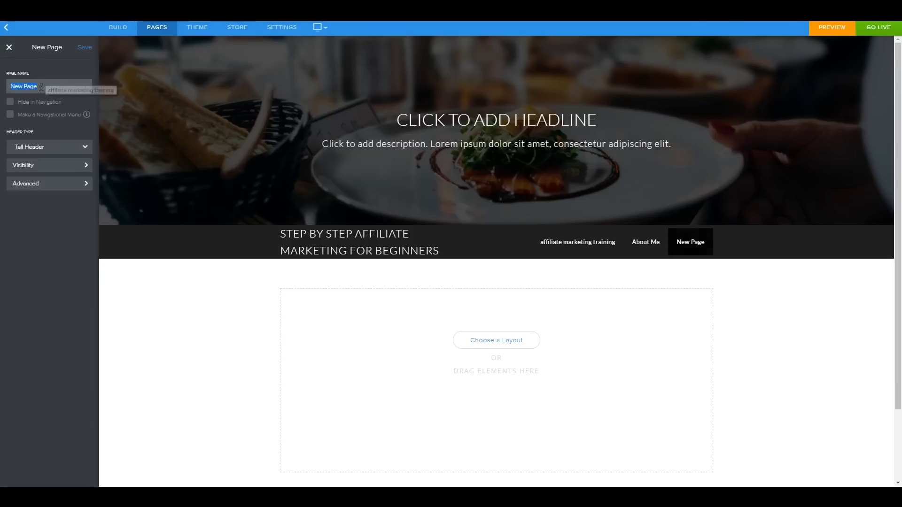
text(Contact)
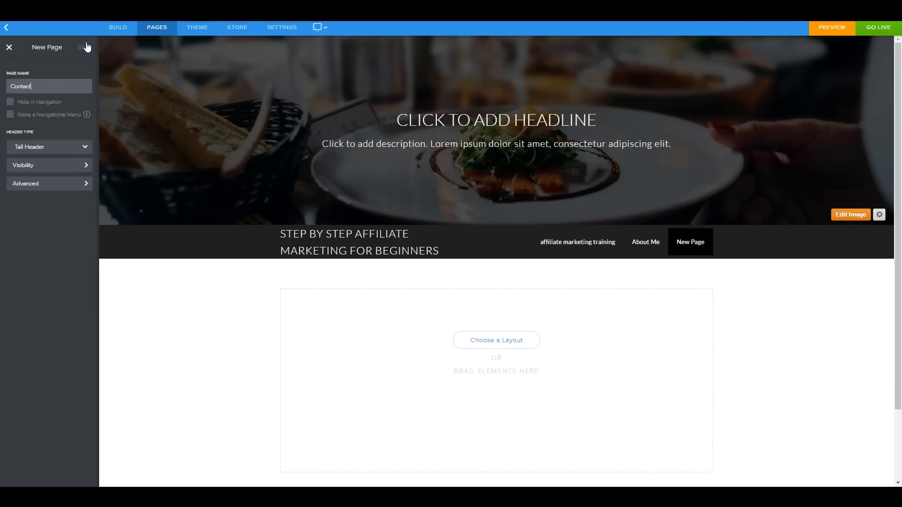
click(85, 47)
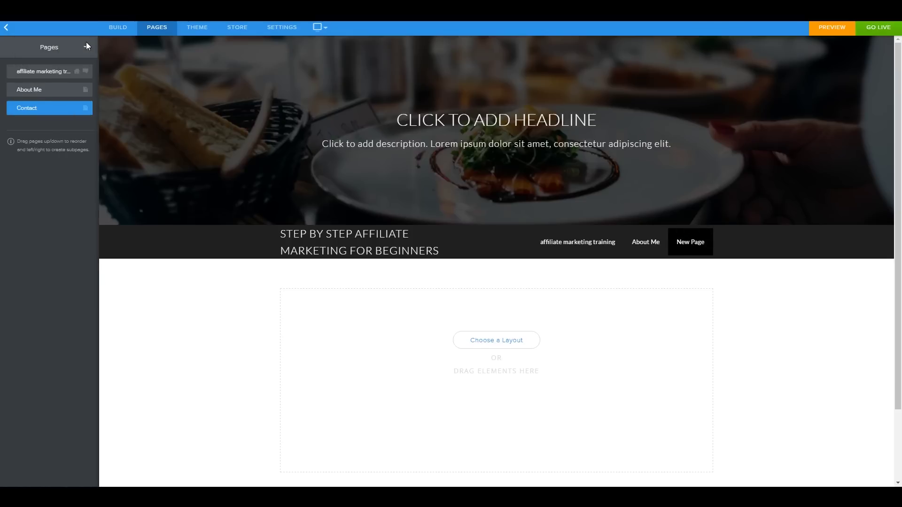
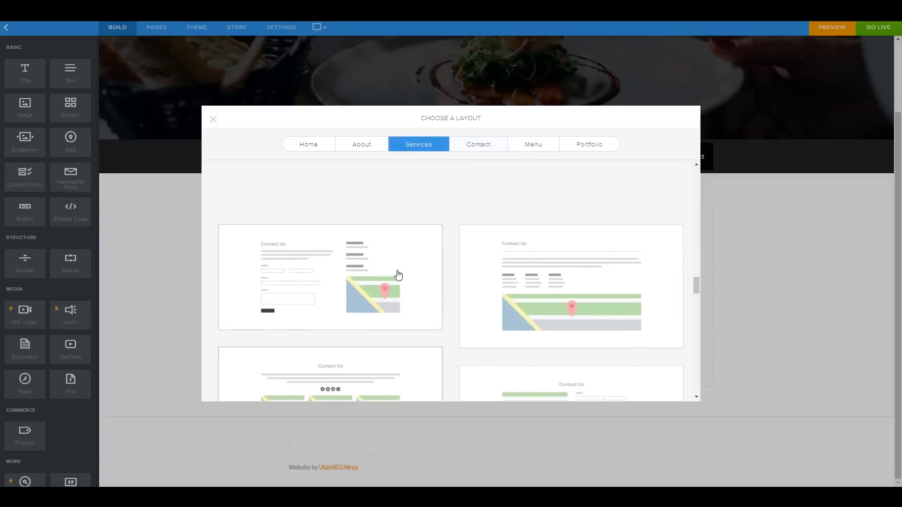
Apply the Contact Us layout with a form, contact details and a map to the Contact page and keep it.
scroll(431, 228, down, 1)
click(431, 227)
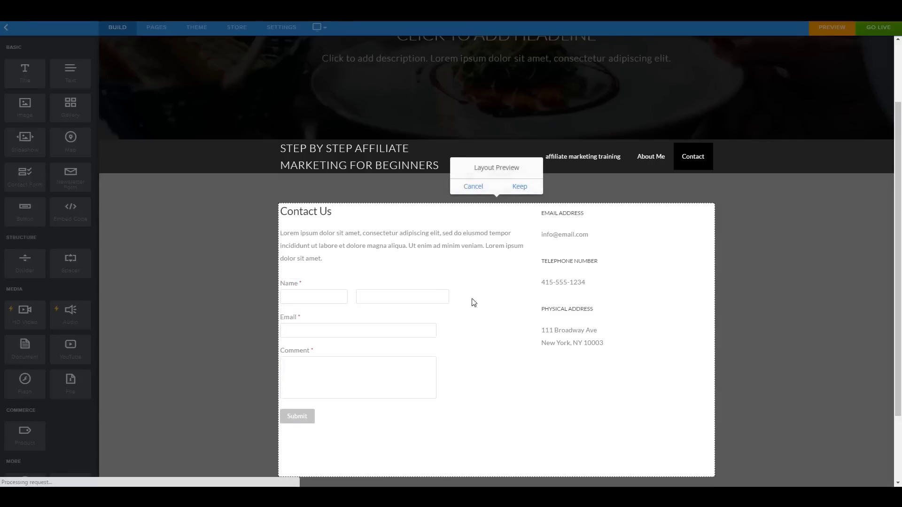
click(520, 186)
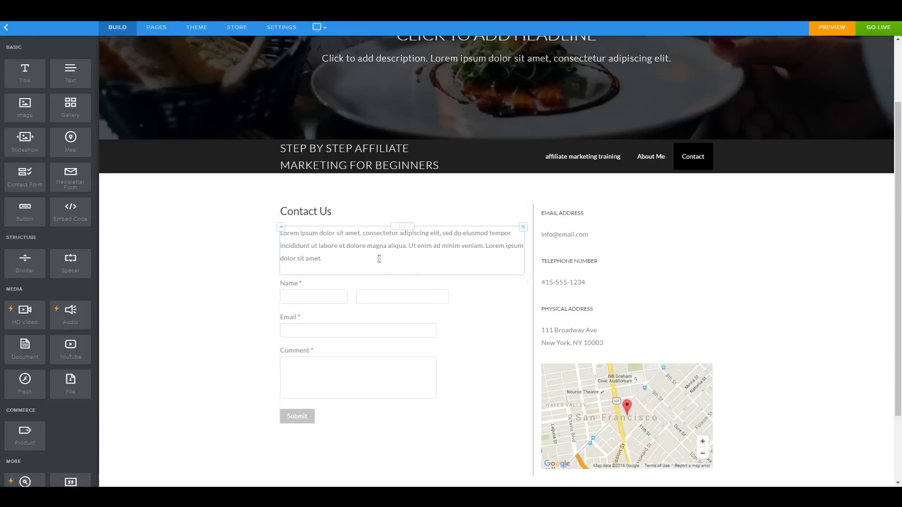
Replace the Contact Us placeholder paragraph with an invitation to request reviews and a 24-hour contact promise, and place a Button element below it.
click(317, 254)
drag(323, 255, 267, 233)
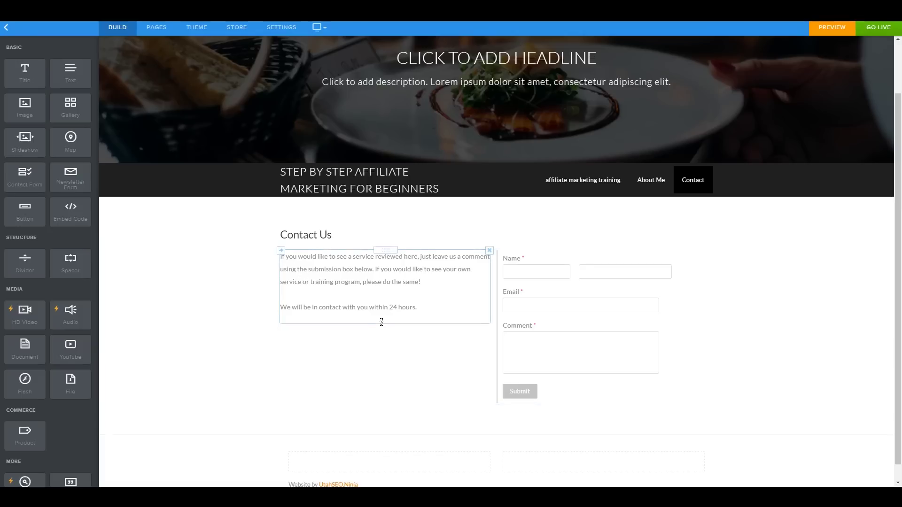
click(446, 312)
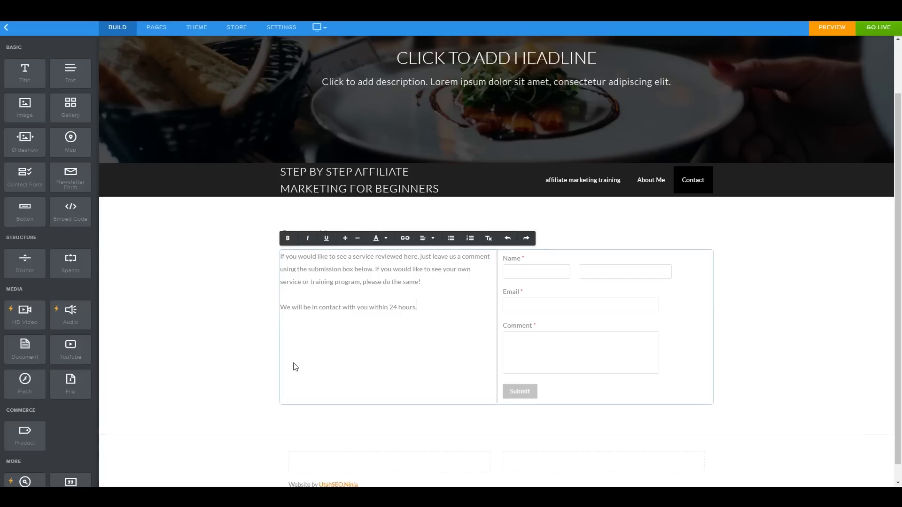
drag(26, 217, 394, 357)
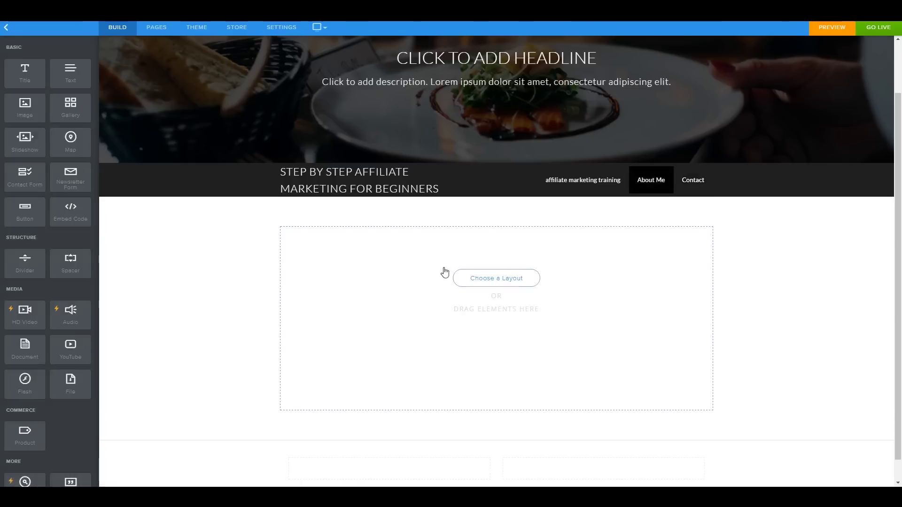
Apply the About Us layout with a text column beside the desk writing photo to the empty About Me page.
click(469, 278)
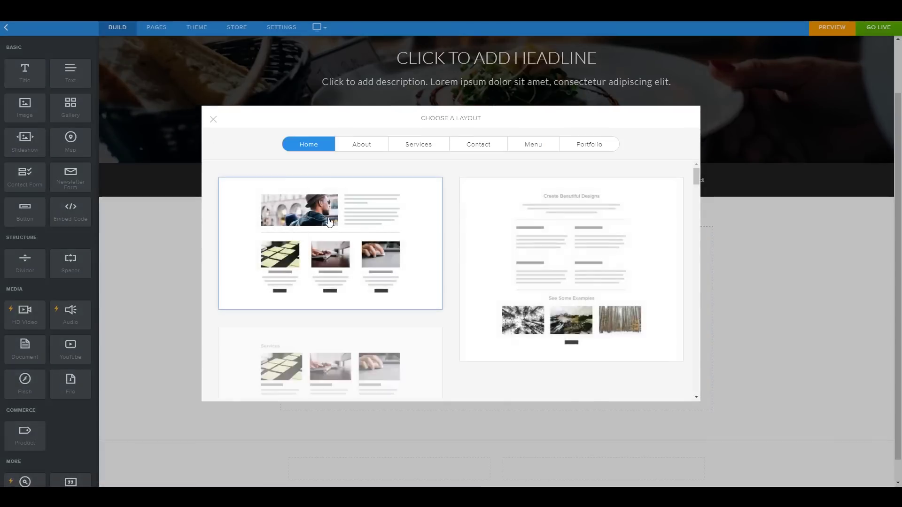
click(364, 144)
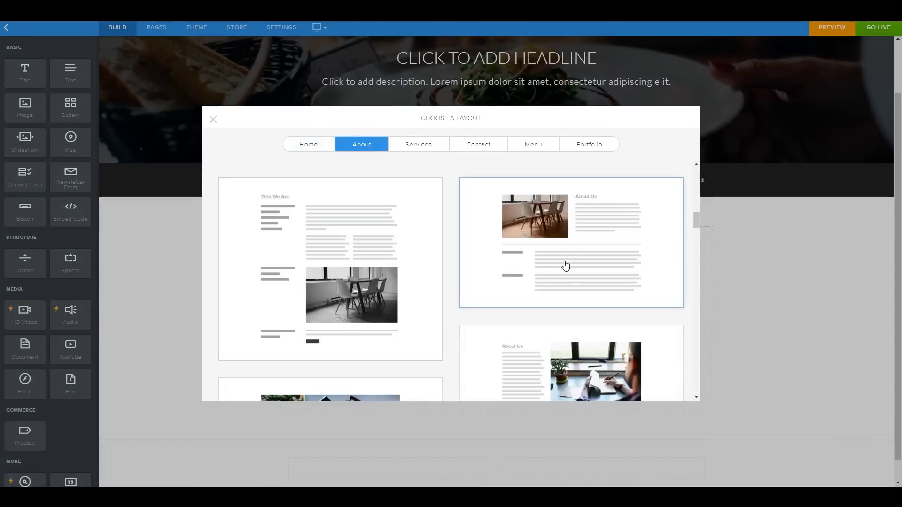
scroll(566, 266, down, 5)
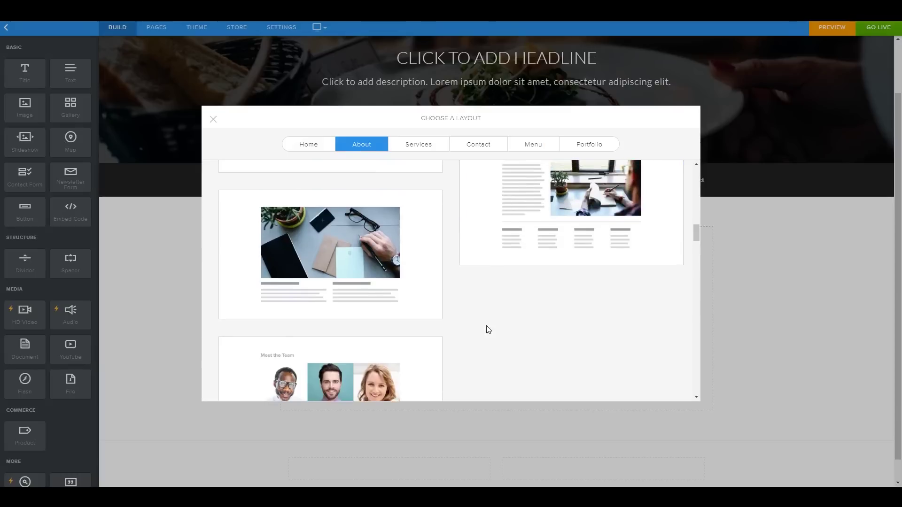
scroll(488, 330, down, 3)
scroll(477, 356, up, 3)
scroll(477, 357, down, 3)
scroll(481, 348, up, 5)
click(486, 347)
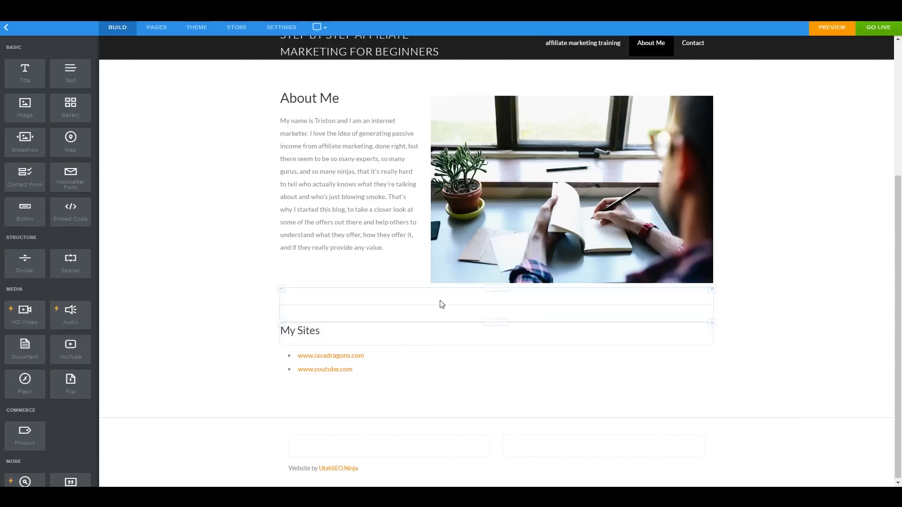
Replace the placeholder headline in the About Me page's header image with "ABOUT ME".
scroll(447, 288, up, 5)
scroll(339, 331, down, 2)
scroll(538, 181, up, 2)
click(519, 123)
text(ABOUT ME)
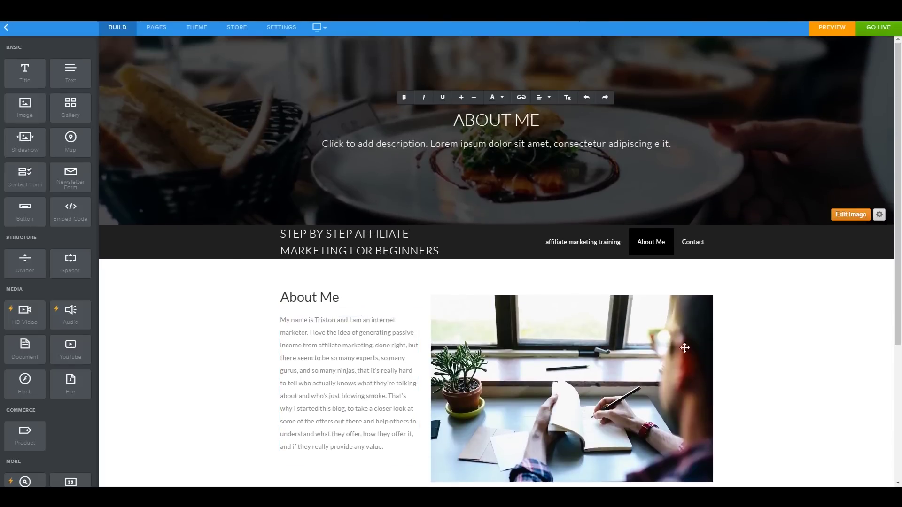
Switch to the affiliate marketing training blog page and place a Social Icons element above the author name in the sidebar.
click(585, 240)
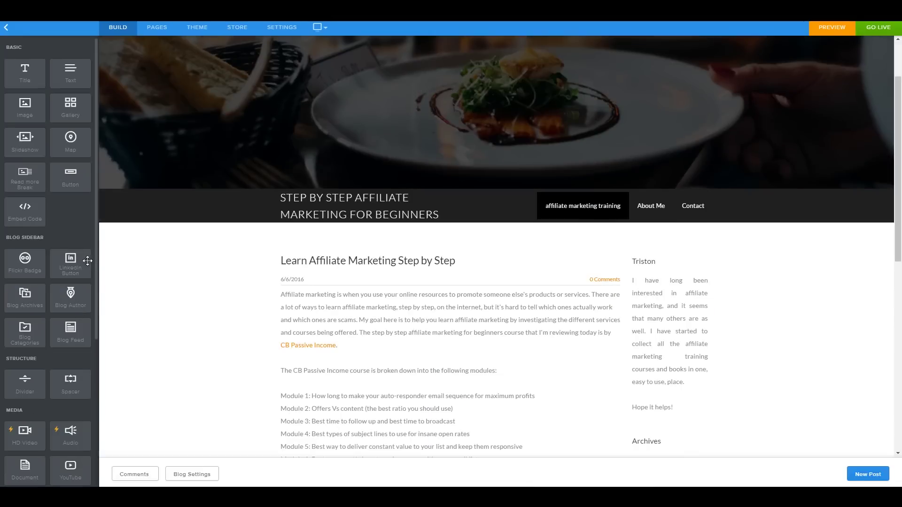
scroll(57, 301, down, 5)
drag(23, 372, 681, 228)
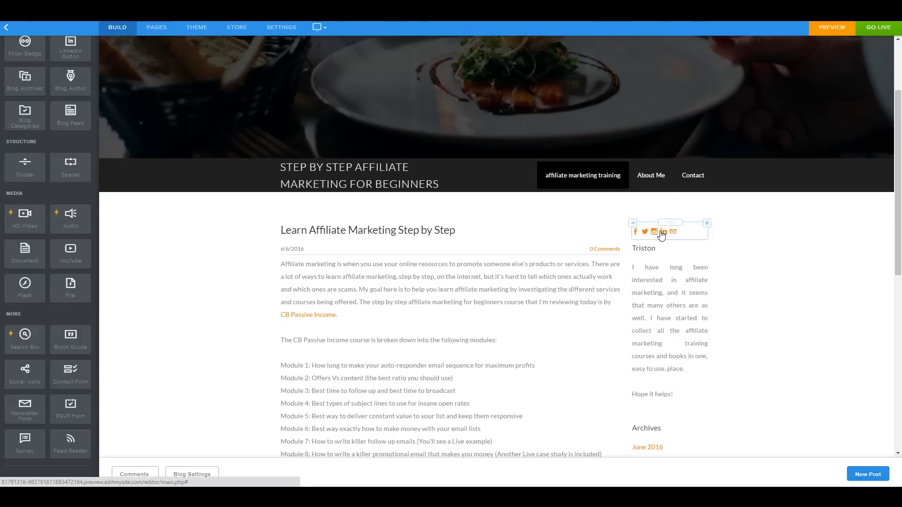
Hide the Mail and Linkedin icons in the sidebar's social icons and look at the Facebook icon's settings.
click(661, 234)
click(683, 283)
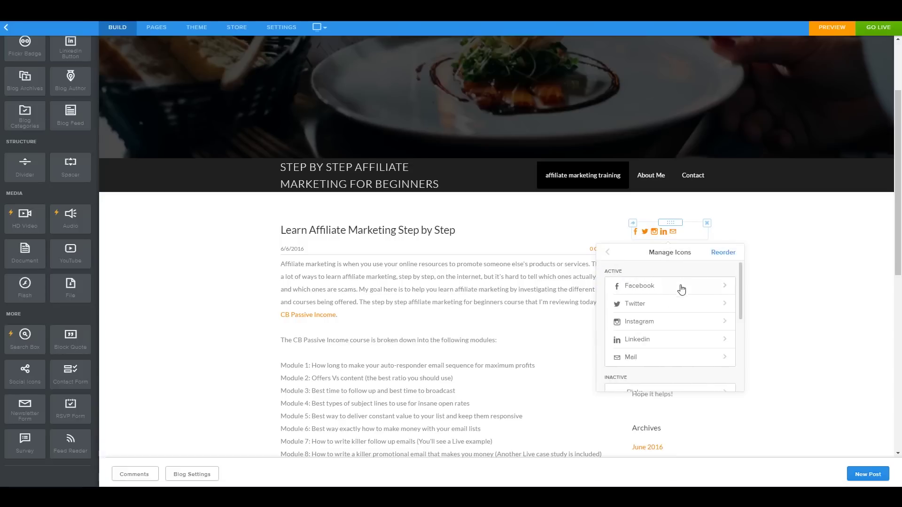
click(720, 360)
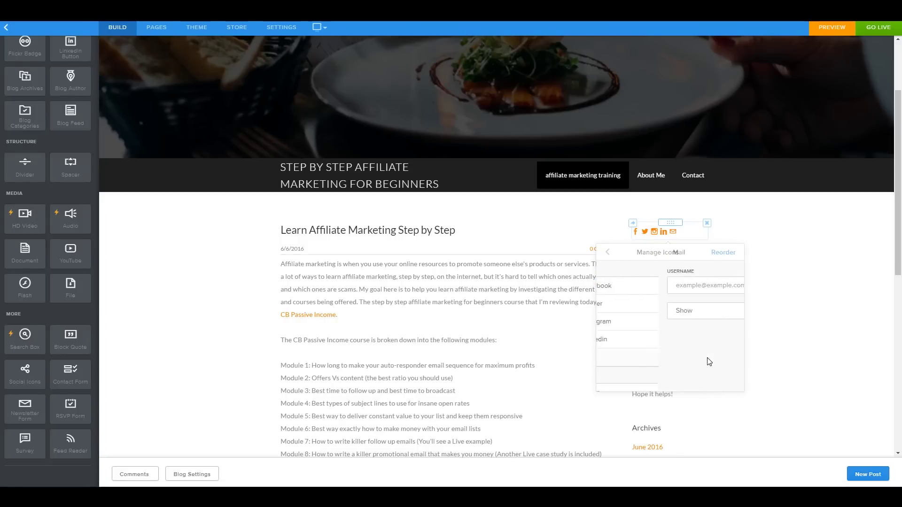
click(717, 312)
click(608, 254)
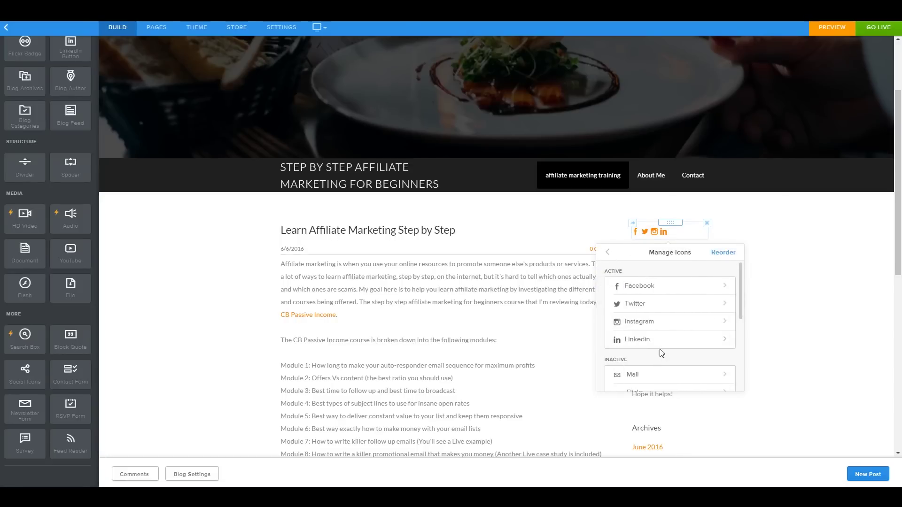
click(689, 341)
click(716, 310)
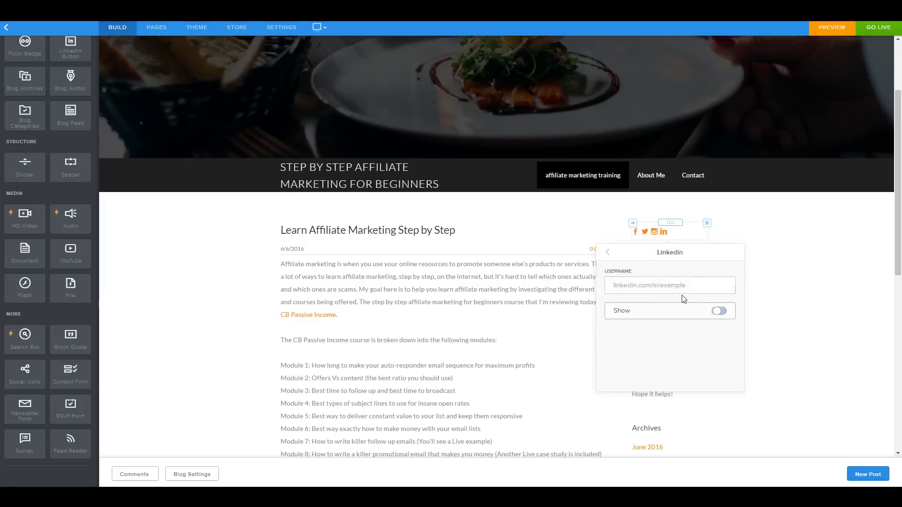
click(608, 253)
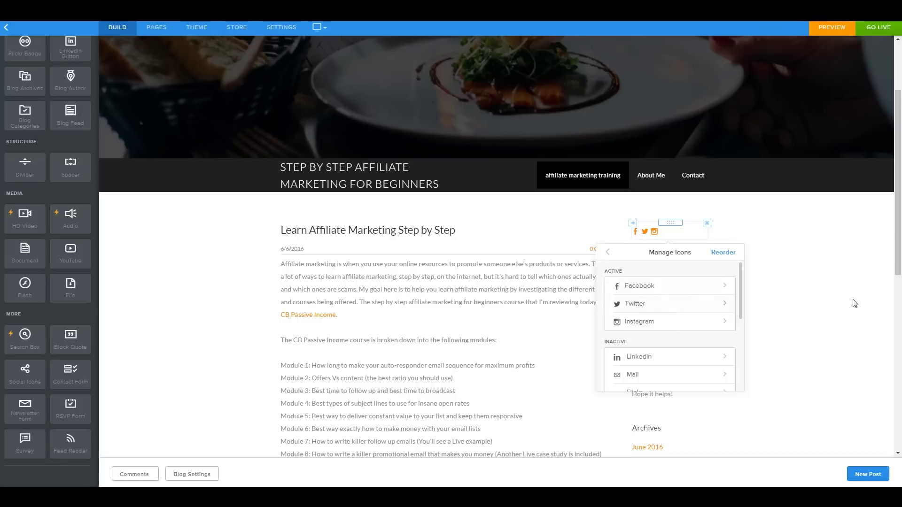
click(660, 285)
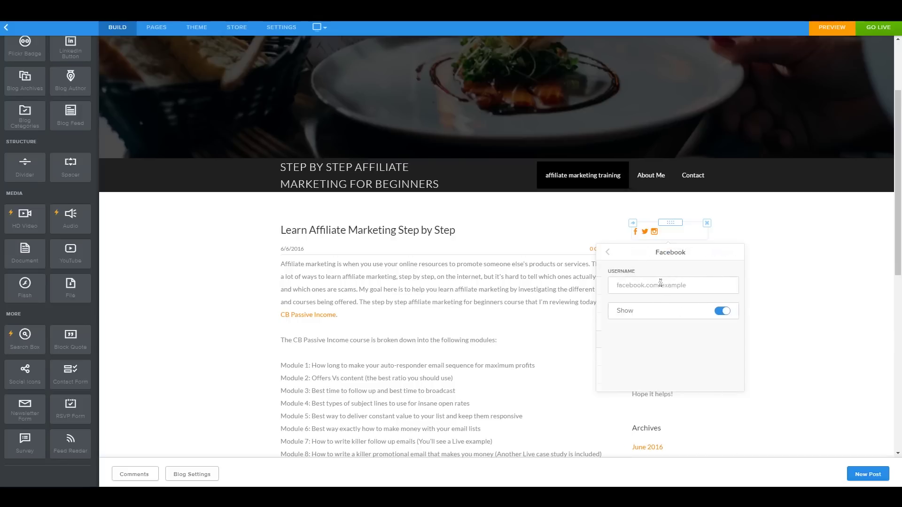
click(613, 254)
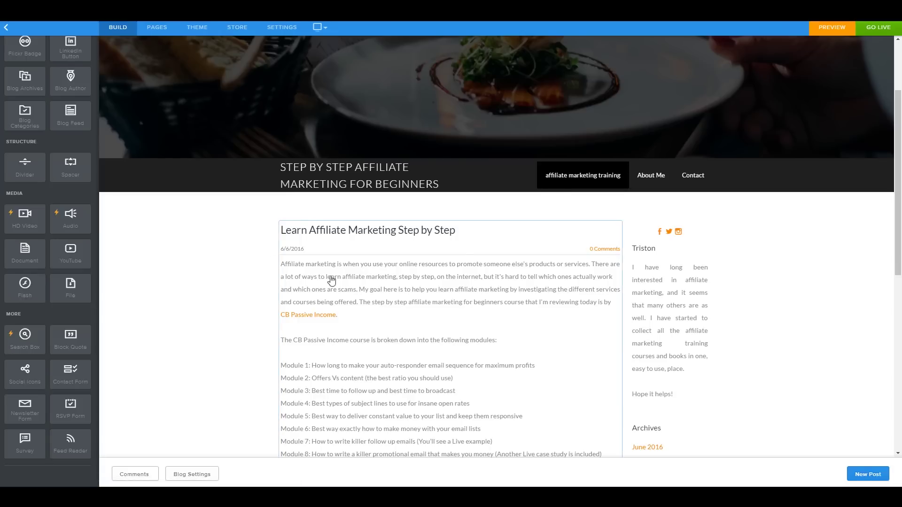
scroll(282, 310, down, 10)
scroll(273, 315, up, 6)
scroll(275, 315, down, 6)
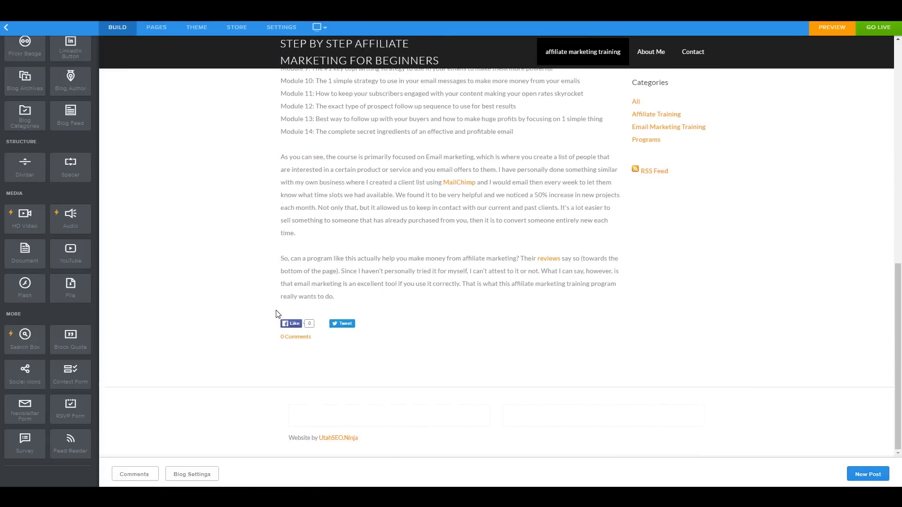
scroll(266, 318, up, 10)
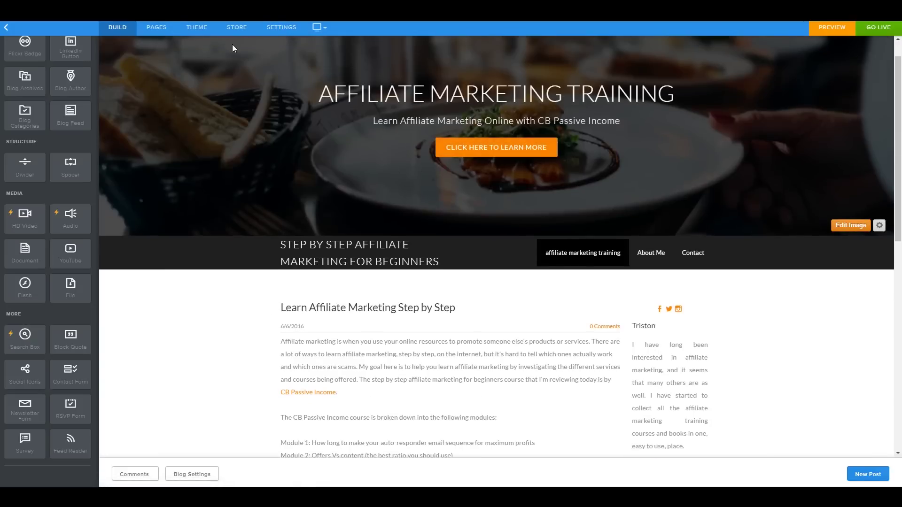
Enter "We want to learn affiliate marketing! This is our quest to do so." as the site description in the SEO settings.
click(282, 28)
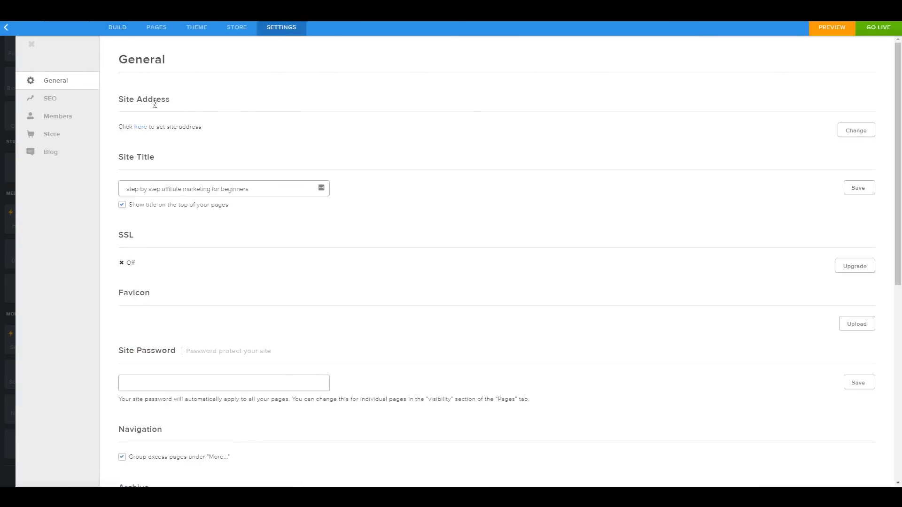
scroll(202, 289, down, 8)
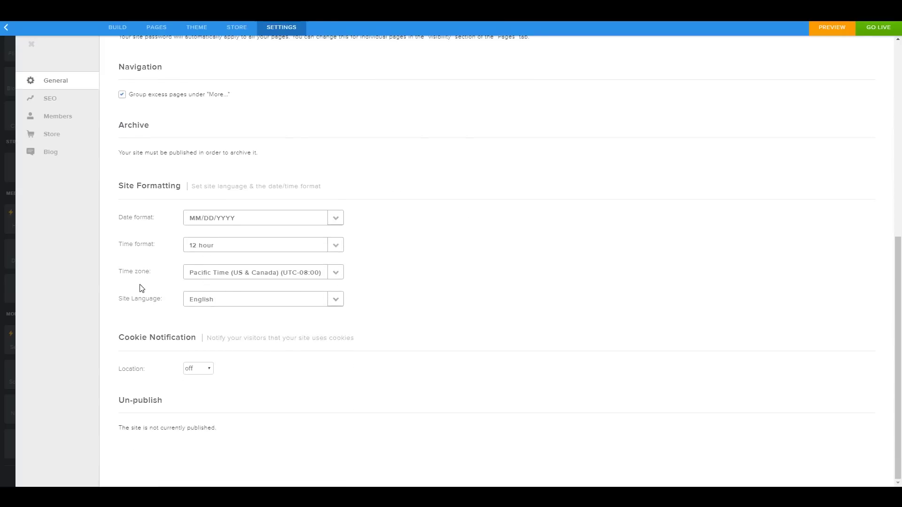
scroll(142, 289, up, 8)
click(61, 99)
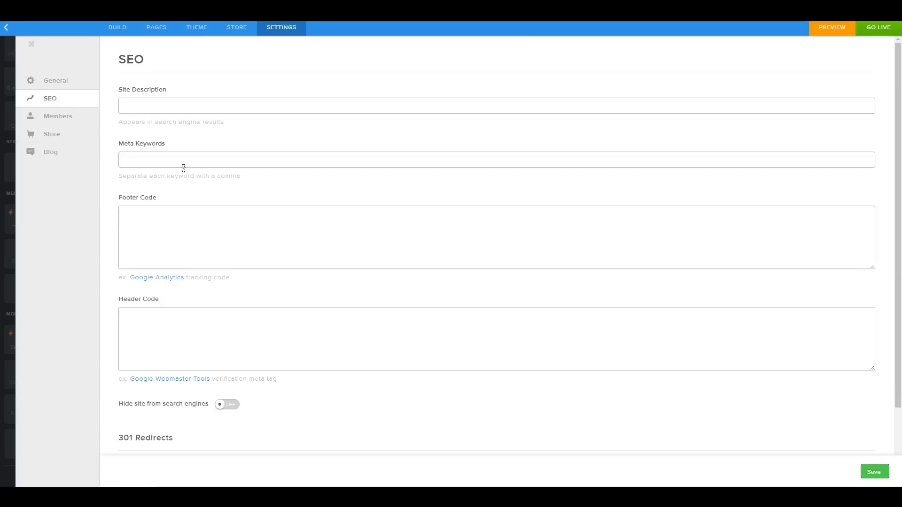
click(196, 108)
text(We want to learn affiliate marketing! This is our quest to do so.)
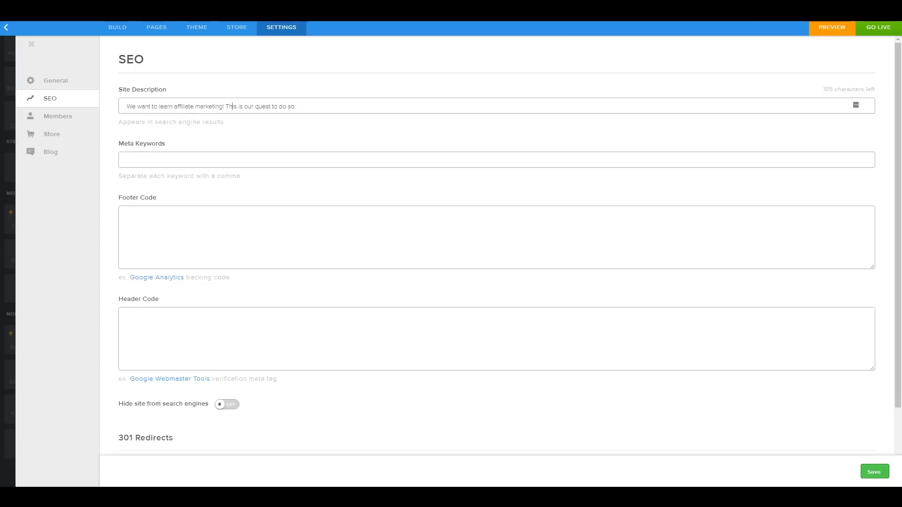
Switch to the Excel workbook and copy the keyword list in cells A1 to A10.
key(alt+Tab)
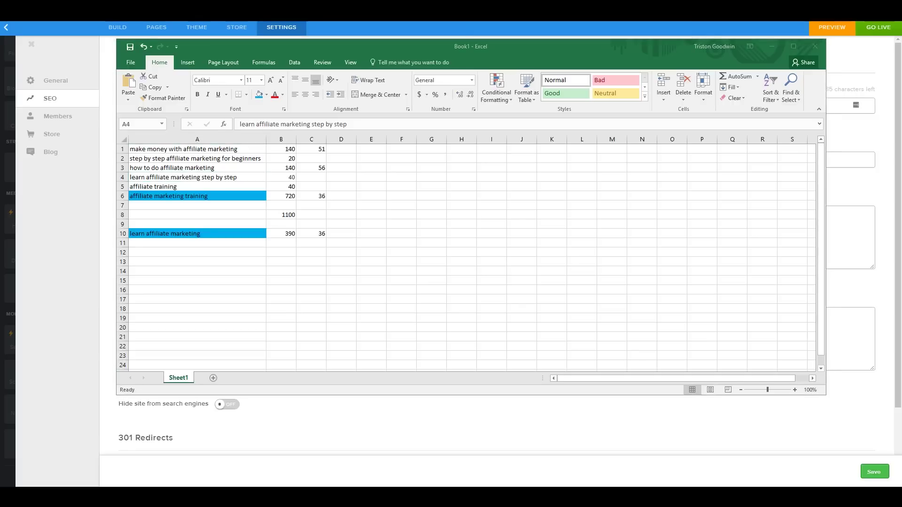
drag(456, 44, 397, 66)
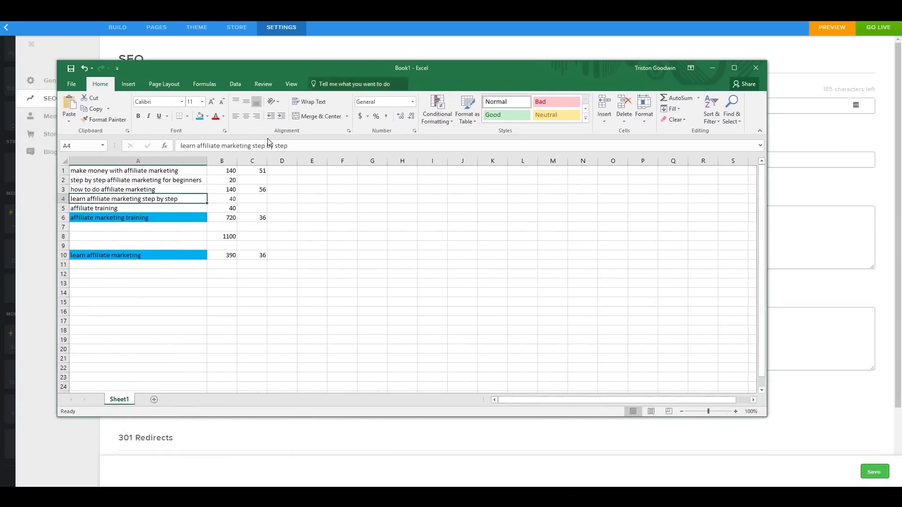
click(160, 219)
drag(160, 171, 152, 253)
key(ctrl+c)
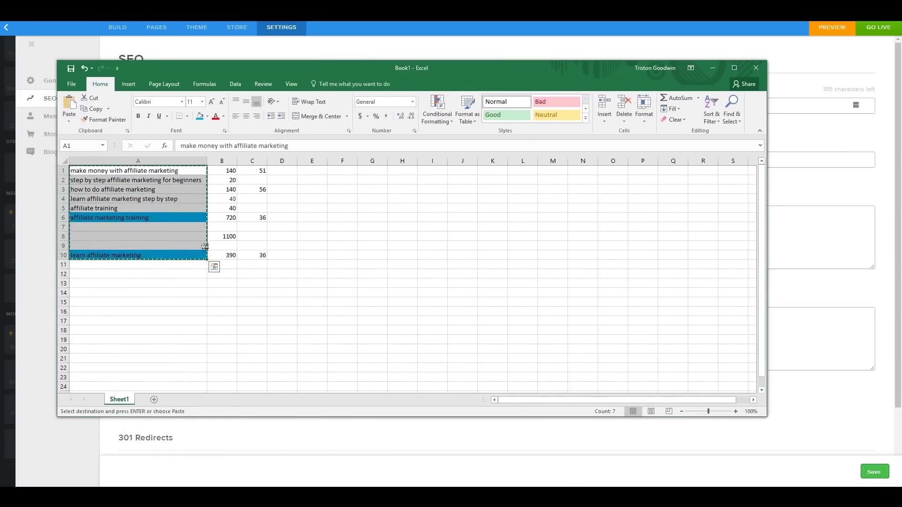
Return to the Weebly SEO settings, paste the copied keywords as comma-separated meta keywords, and leave the settings.
key(alt+Tab)
click(218, 161)
key(ctrl+v)
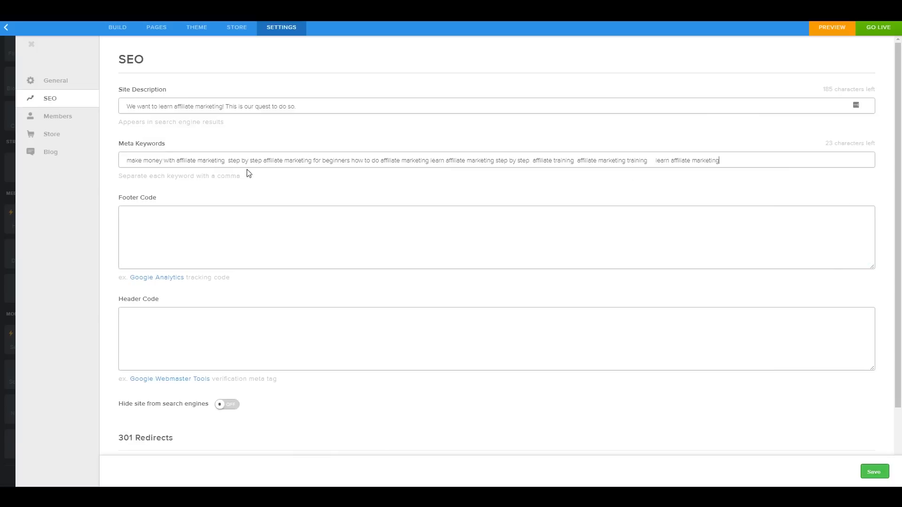
click(545, 197)
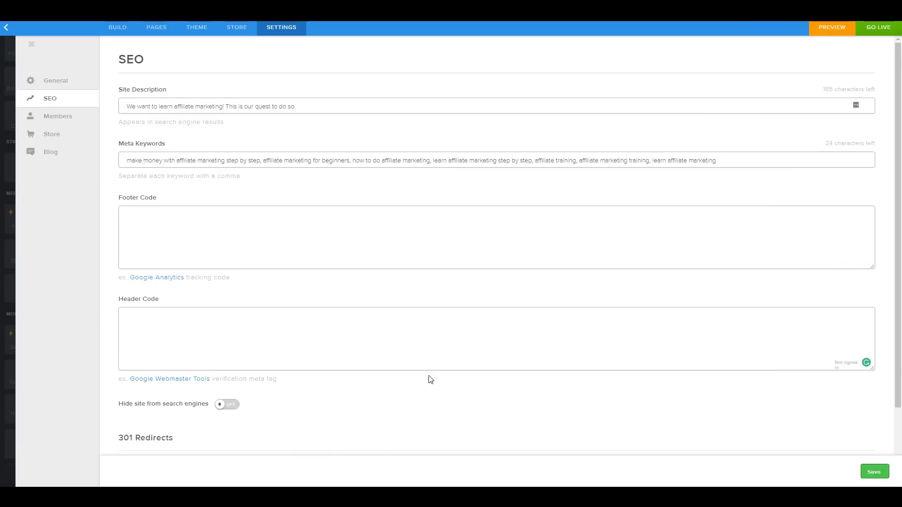
scroll(188, 316, down, 2)
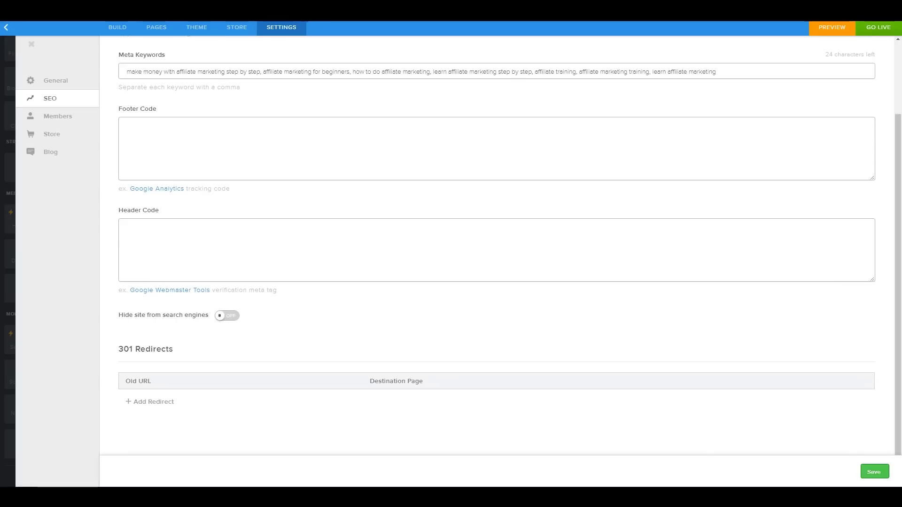
key(Escape)
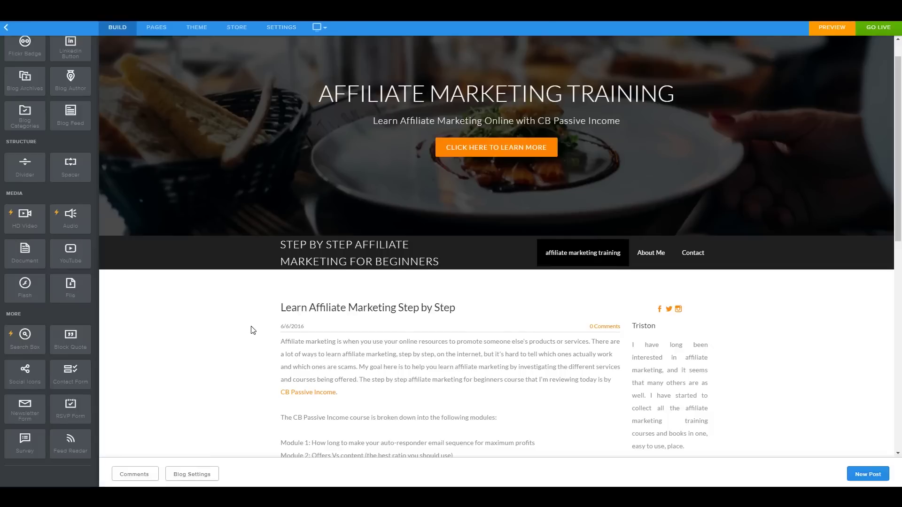
Place an Embed Code element below the RSS Feed in the blog sidebar and try to paste custom HTML into it.
scroll(117, 302, down, 2)
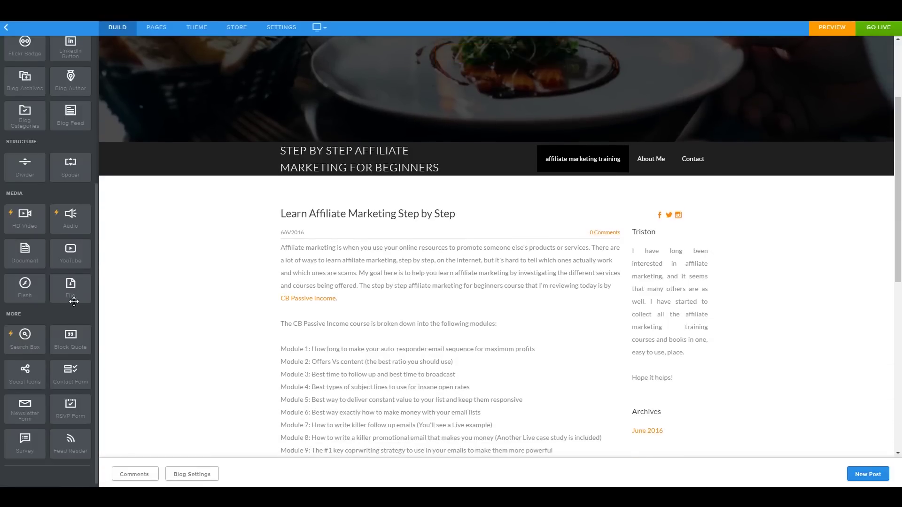
scroll(64, 196, up, 5)
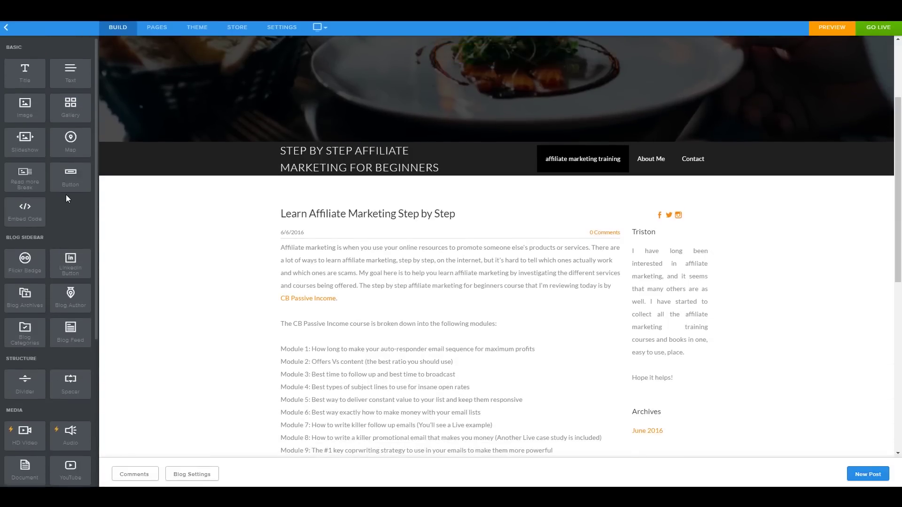
drag(25, 210, 672, 190)
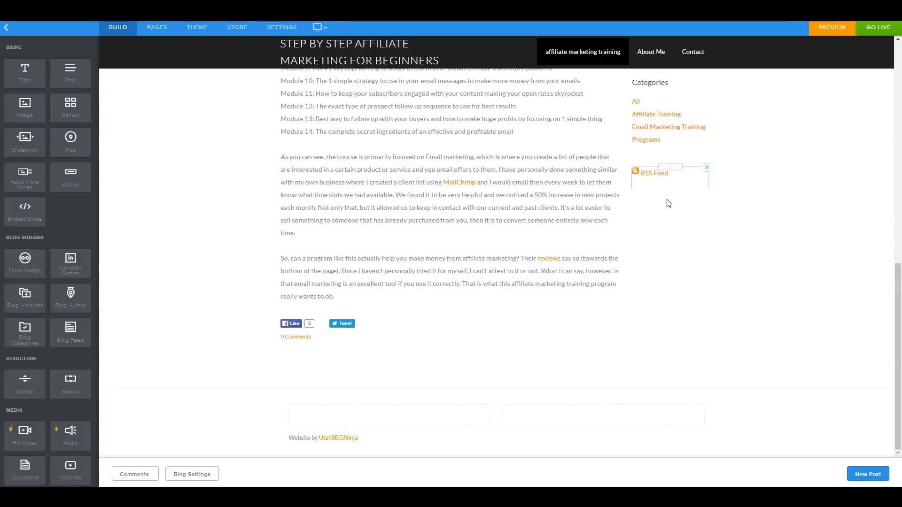
click(664, 205)
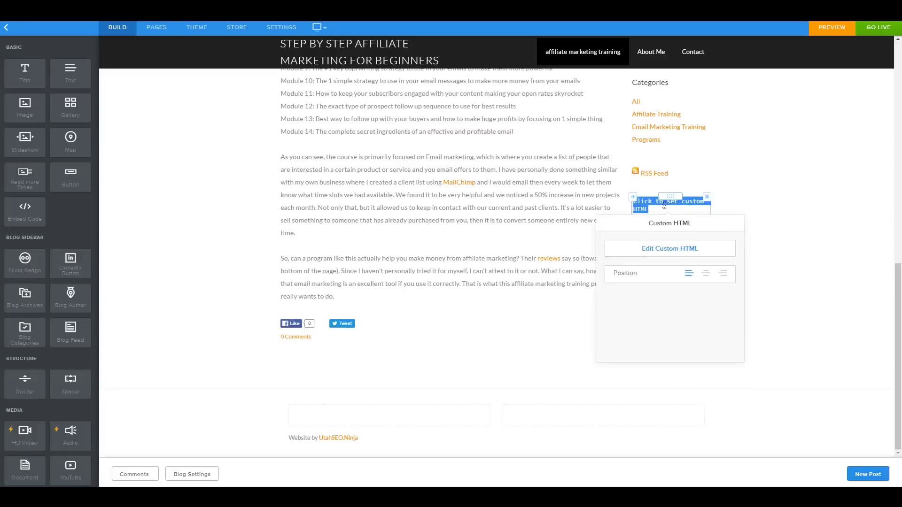
key(ctrl+v)
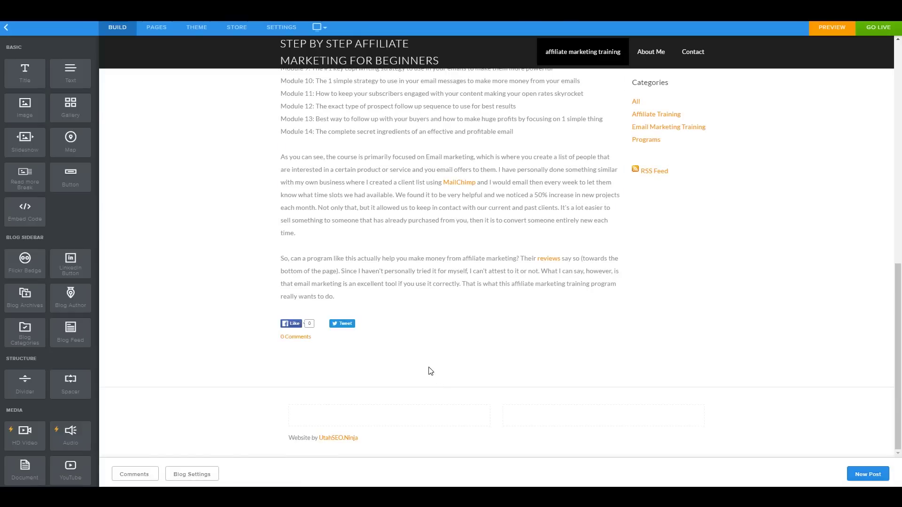
Paste the StatCounter tracking script into the Footer Code of the site's SEO settings.
scroll(434, 374, up, 15)
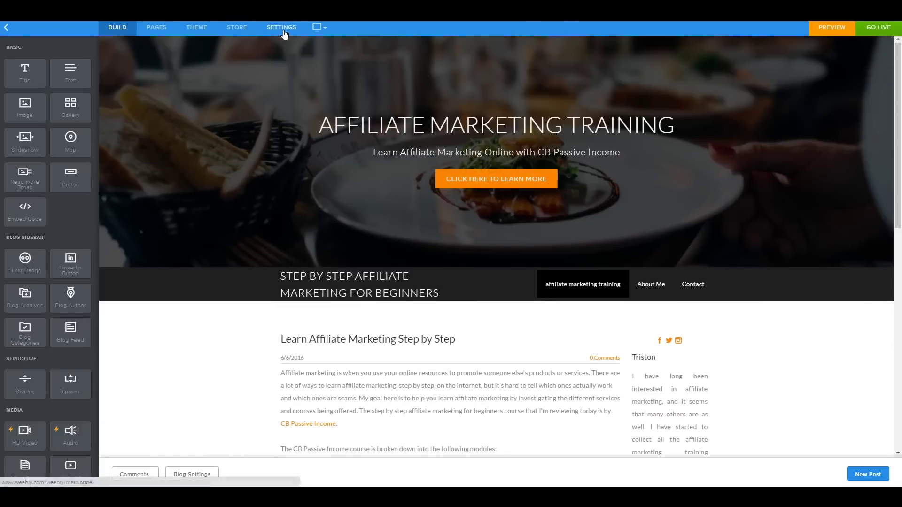
click(284, 32)
scroll(322, 188, down, 4)
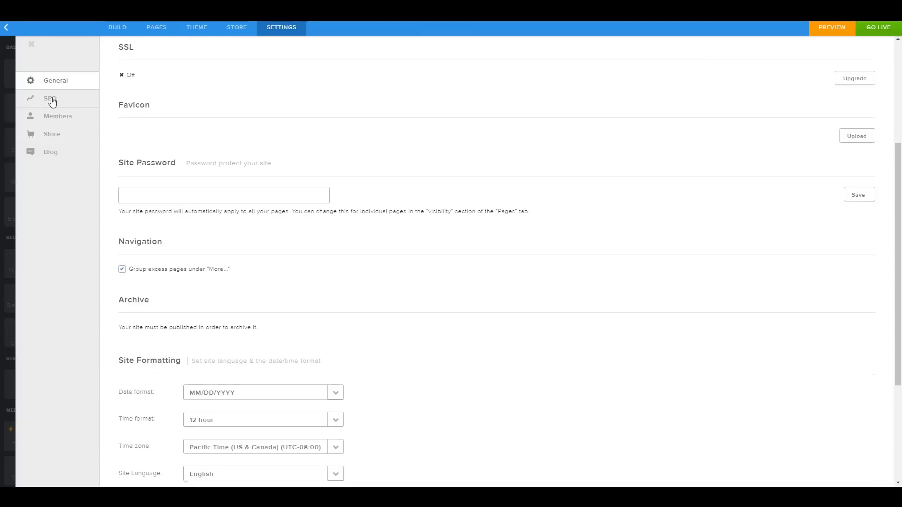
click(63, 104)
click(208, 158)
key(ctrl+v)
scroll(208, 158, up, 5)
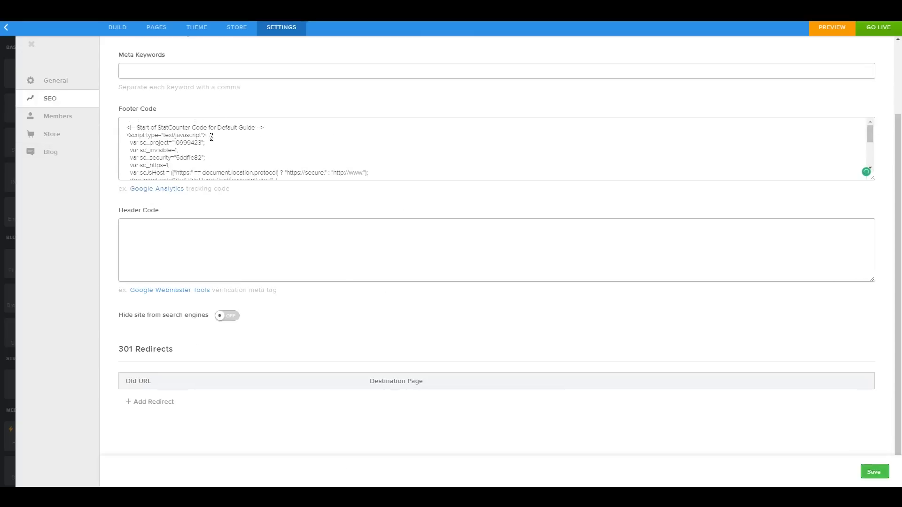
Paste the blog description and the comma-separated affiliate marketing keywords, ending with "learn affiliate marketing", into the site's description and meta keywords, and save the SEO settings.
scroll(215, 139, up, 3)
click(155, 106)
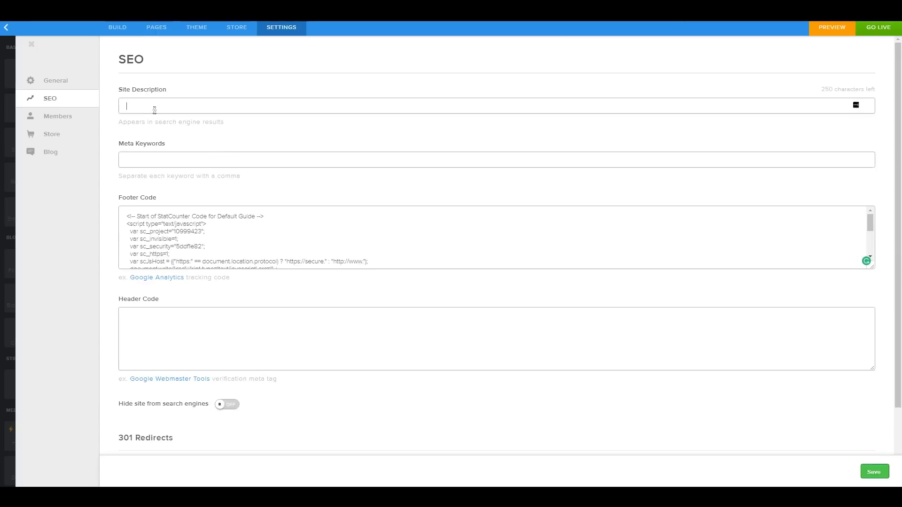
key(ctrl+v)
click(546, 163)
key(ctrl+v)
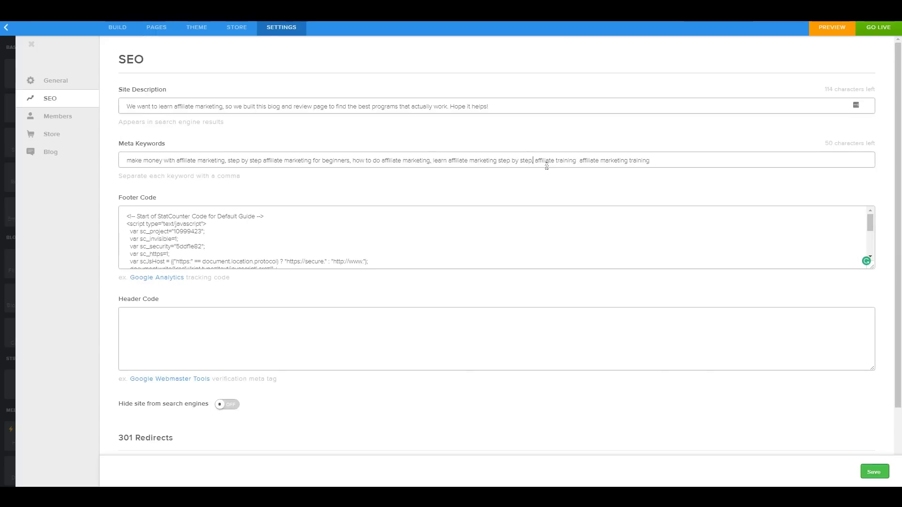
click(653, 161)
key(ctrl+v)
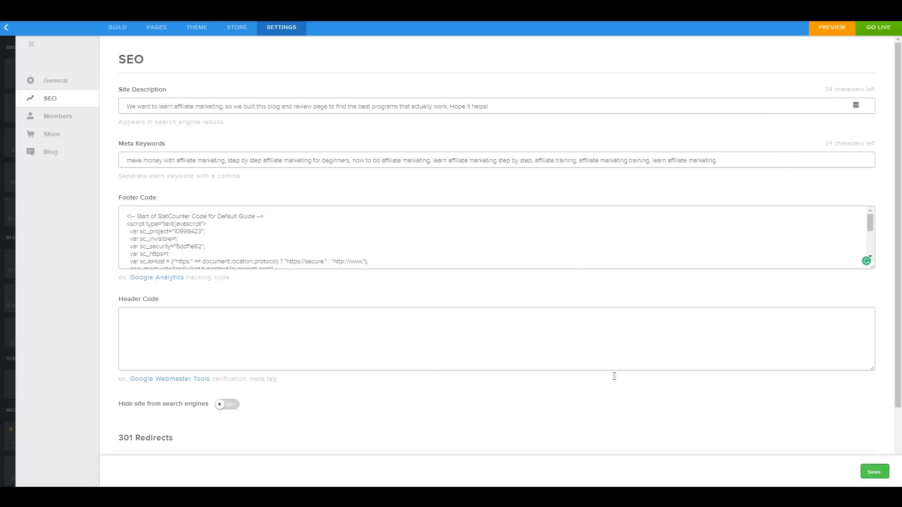
click(874, 472)
click(882, 475)
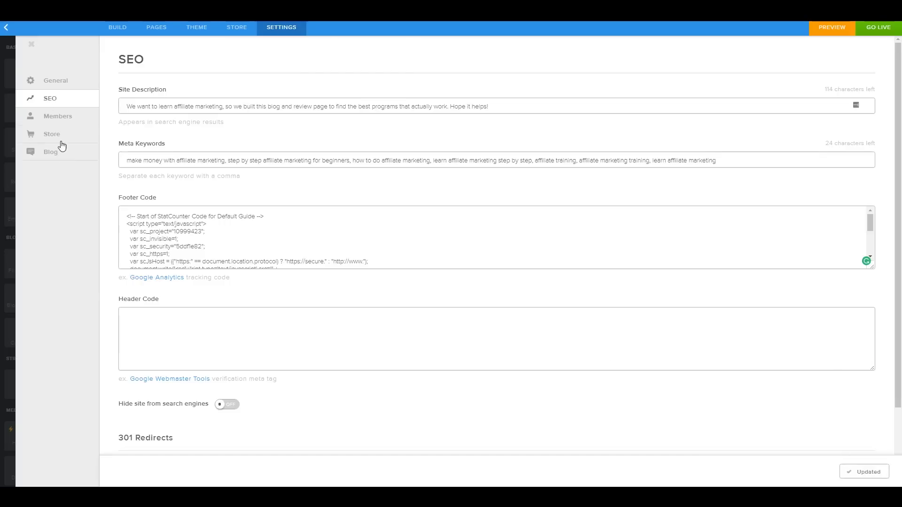
Look through the Members, Store and Blog settings of the site and return to the page editor.
click(68, 121)
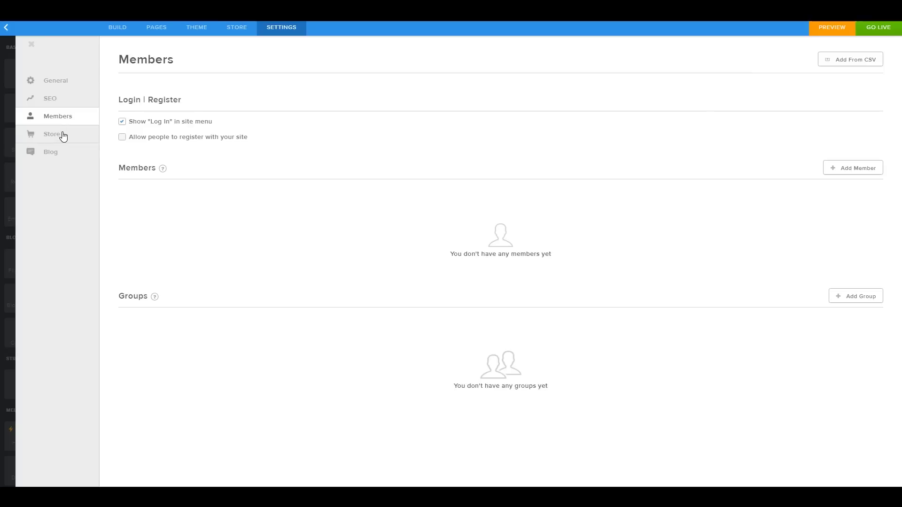
click(63, 135)
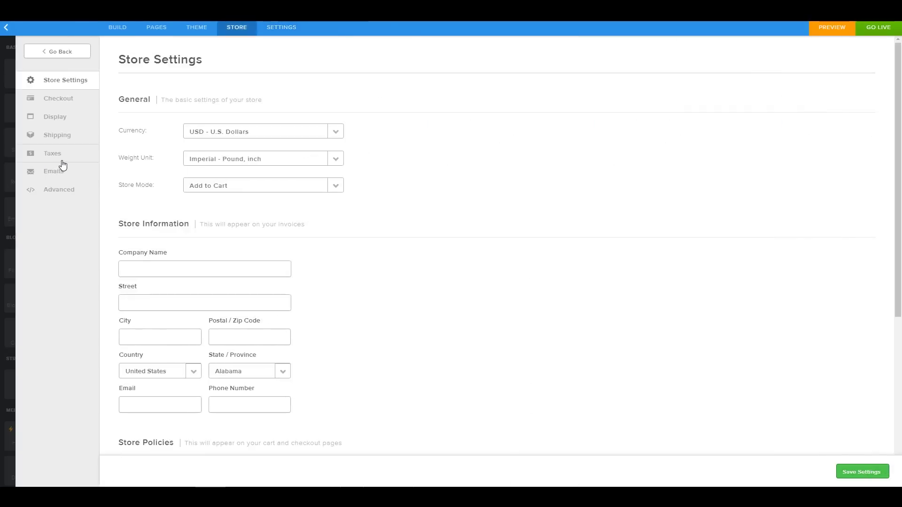
click(48, 53)
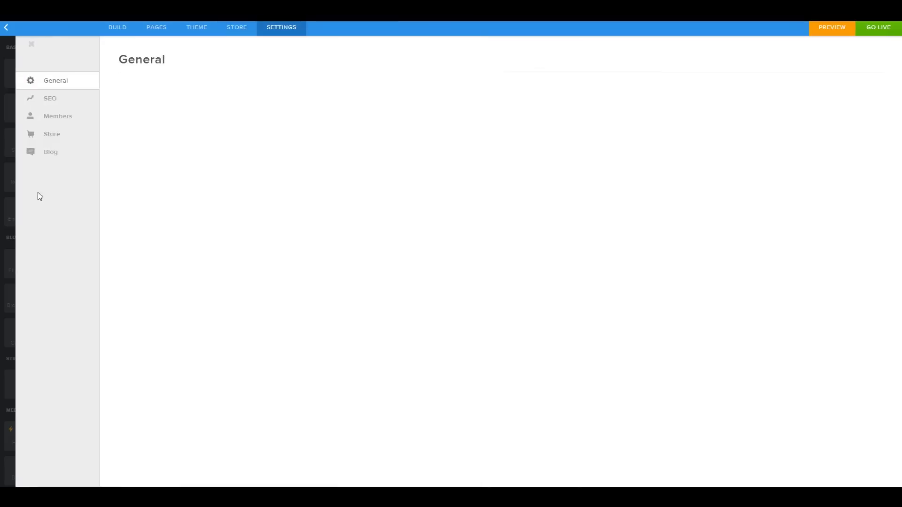
scroll(549, 329, down, 1)
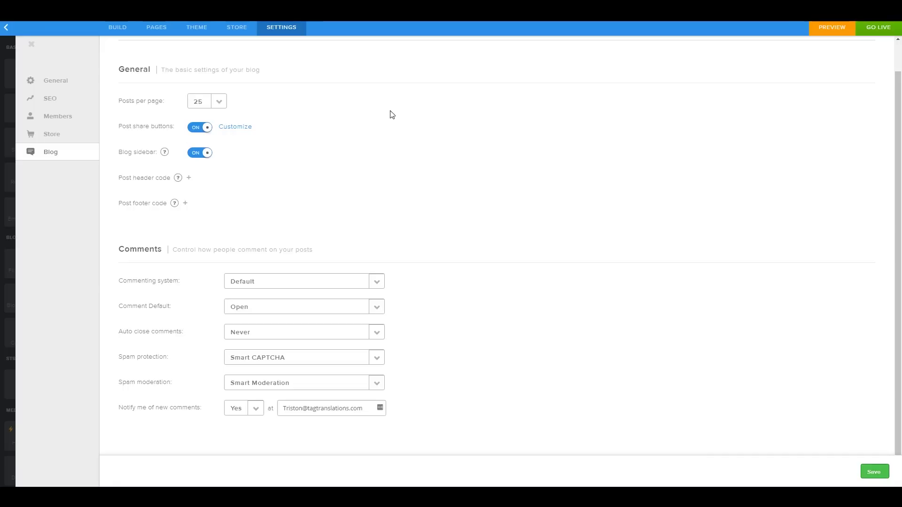
scroll(151, 122, up, 1)
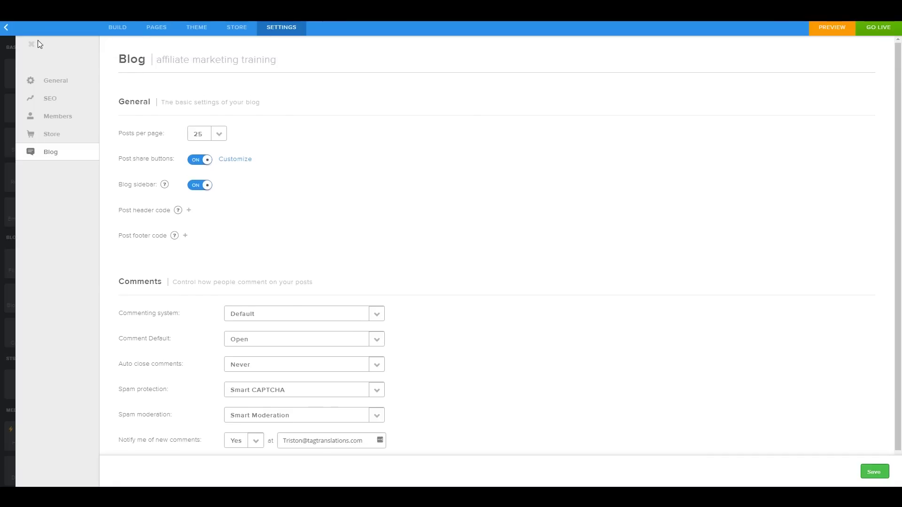
click(33, 47)
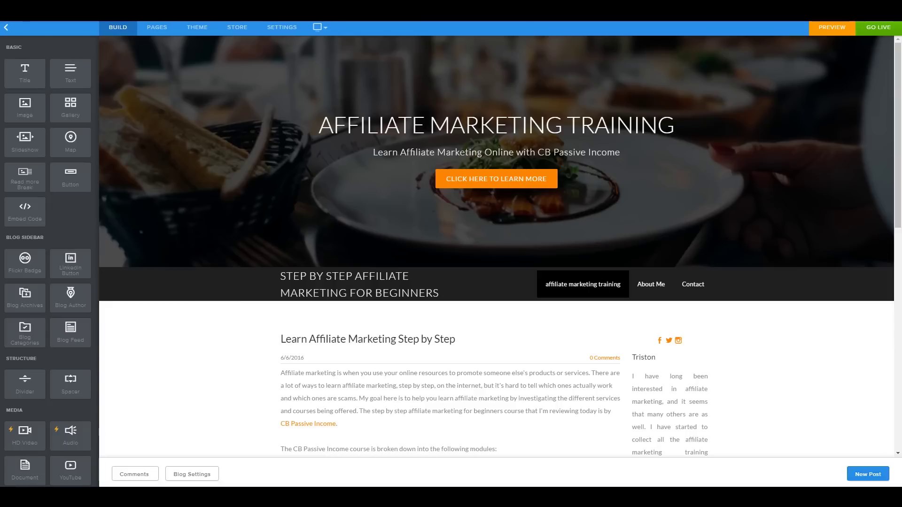
Copy the HopLink HTML code for CBPASSIVE from ClickBank and open the "Learn Affiliate Marketing Step by Step" post for editing.
key(alt+Tab)
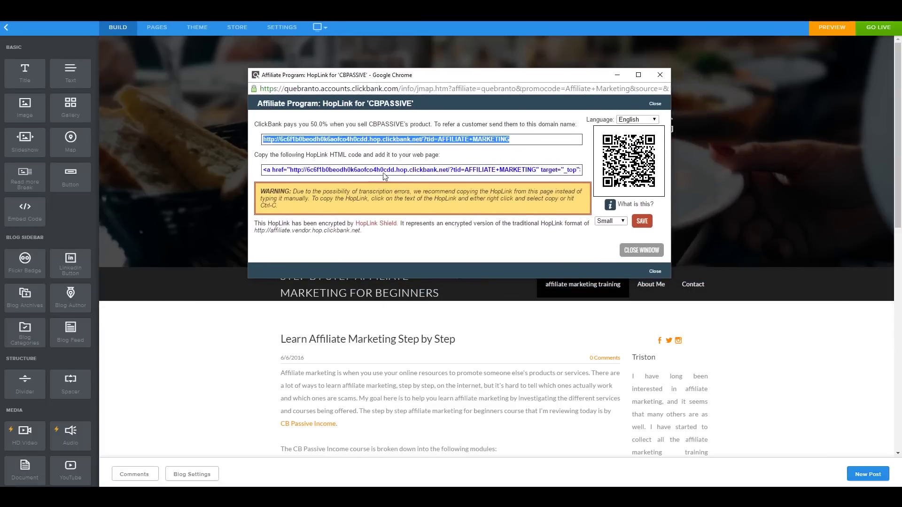
click(393, 171)
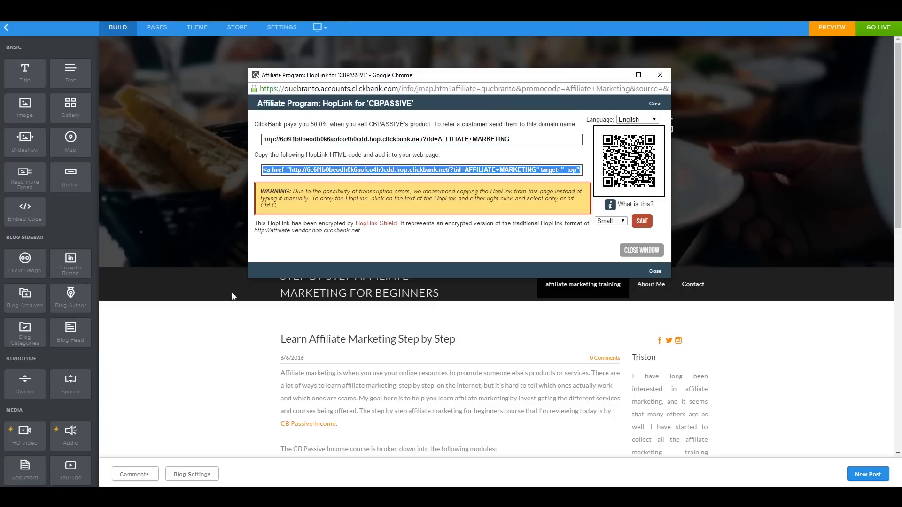
click(219, 332)
scroll(235, 333, down, 4)
scroll(468, 316, down, 2)
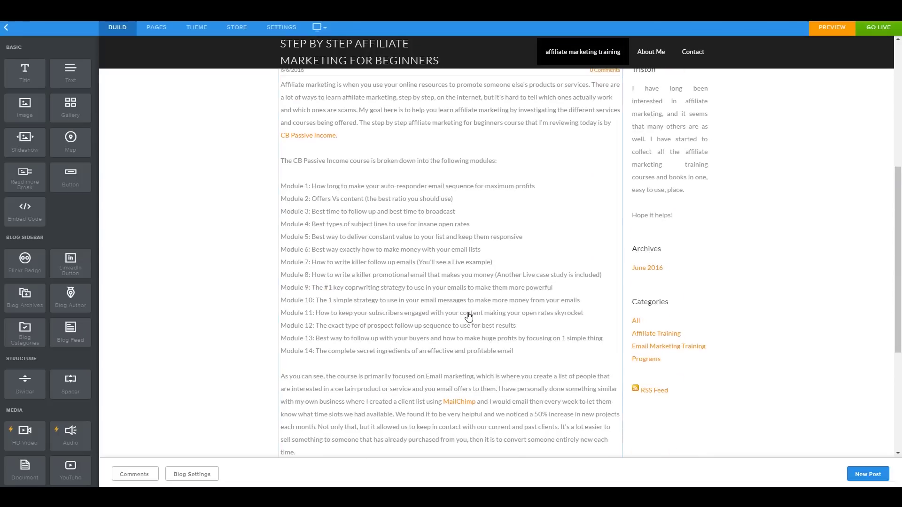
click(468, 316)
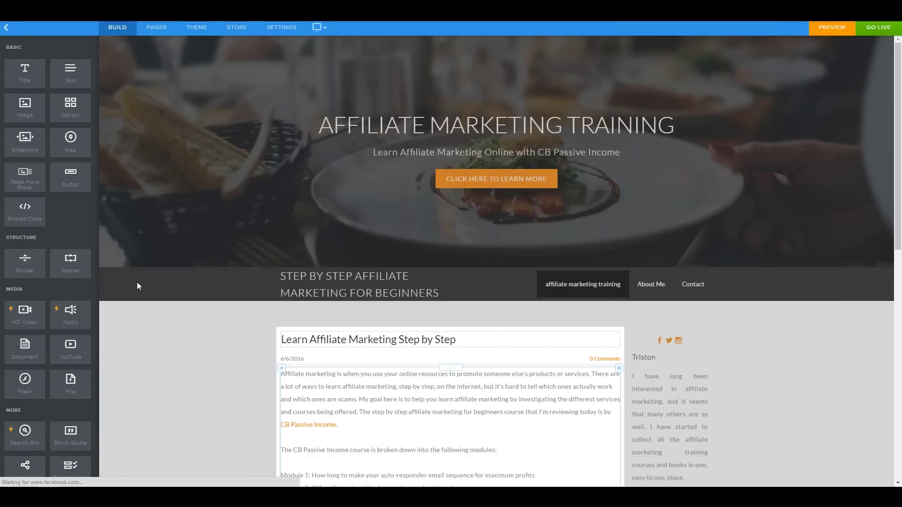
Place an Embed Code element below the post's last paragraph, paste the HopLink HTML into it, and center it.
scroll(235, 376, down, 15)
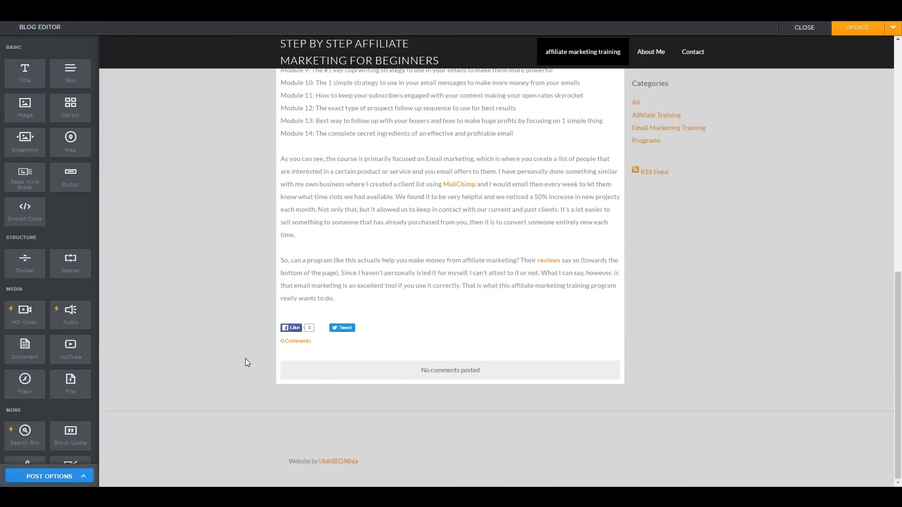
scroll(246, 359, up, 1)
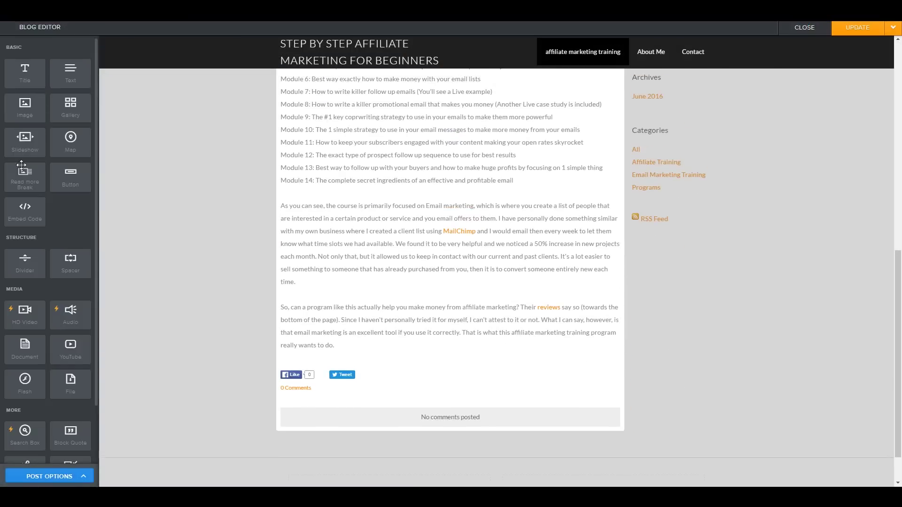
drag(20, 213, 422, 360)
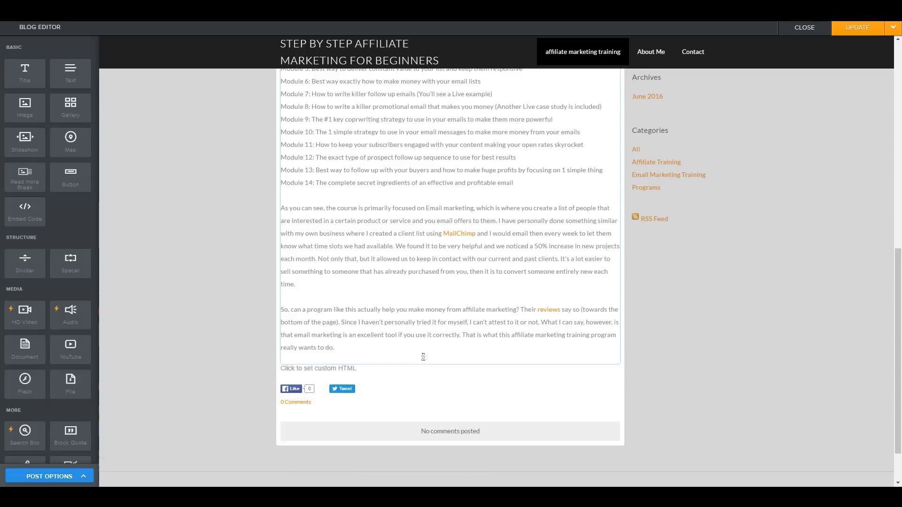
click(355, 369)
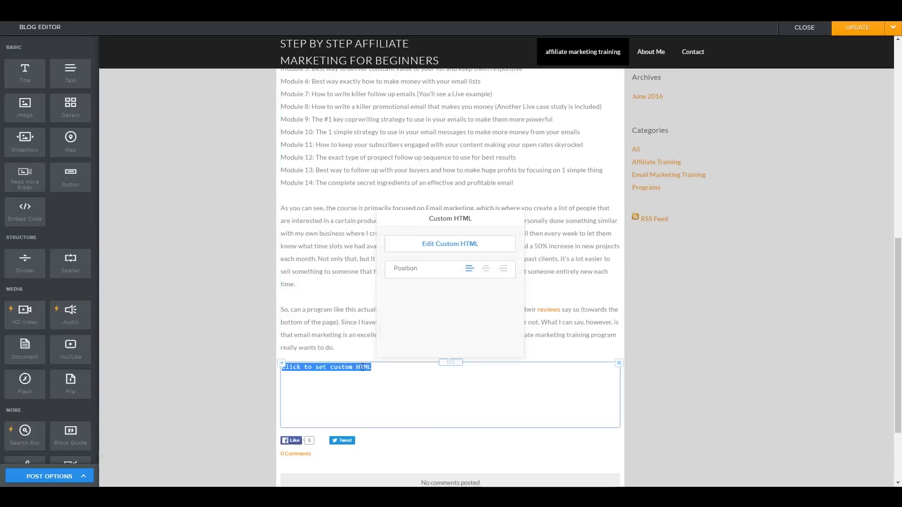
key(ctrl+v)
click(486, 269)
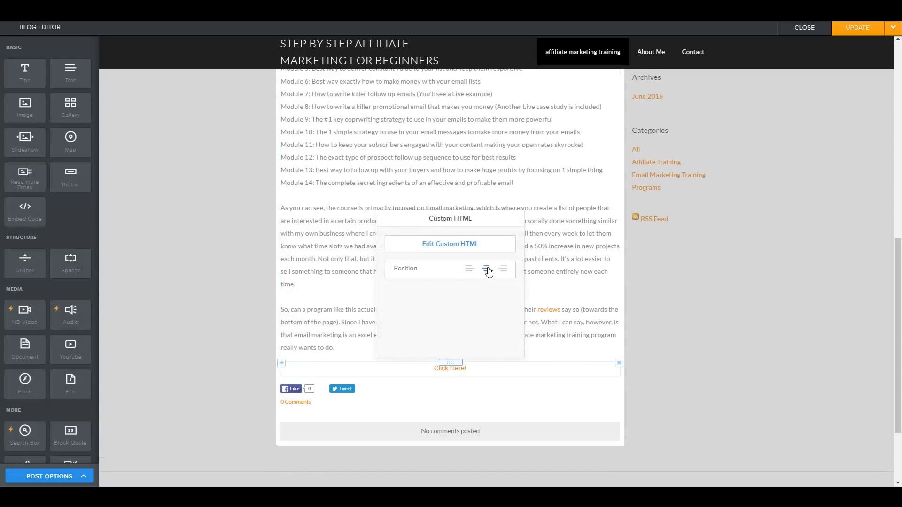
click(240, 345)
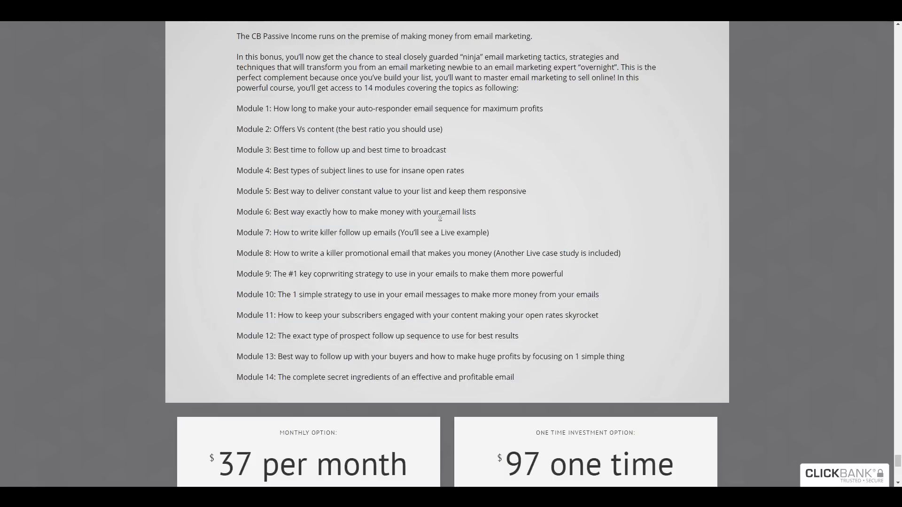
Consult the CB Passive Income sales page, add closing sentences about its 100% money back guarantee to the post, and update it.
scroll(441, 239, up, 4)
scroll(441, 243, up, 15)
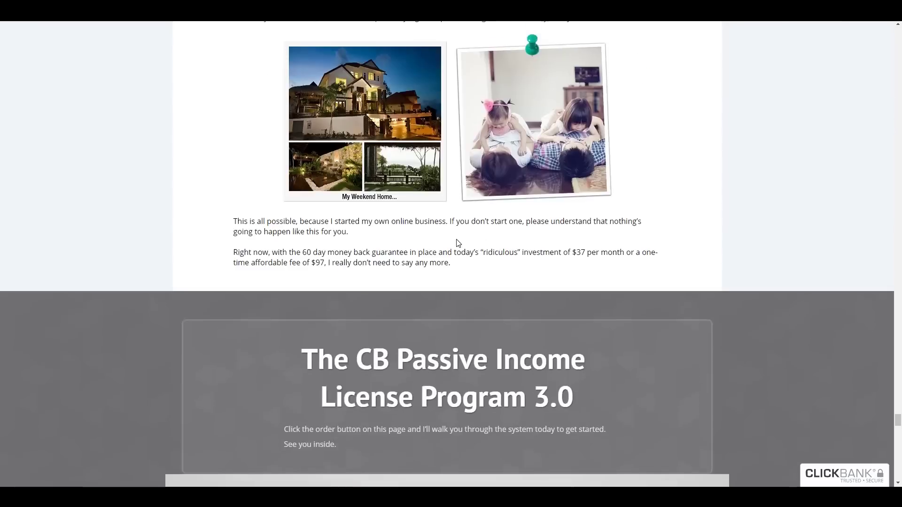
scroll(458, 243, up, 15)
scroll(452, 243, up, 15)
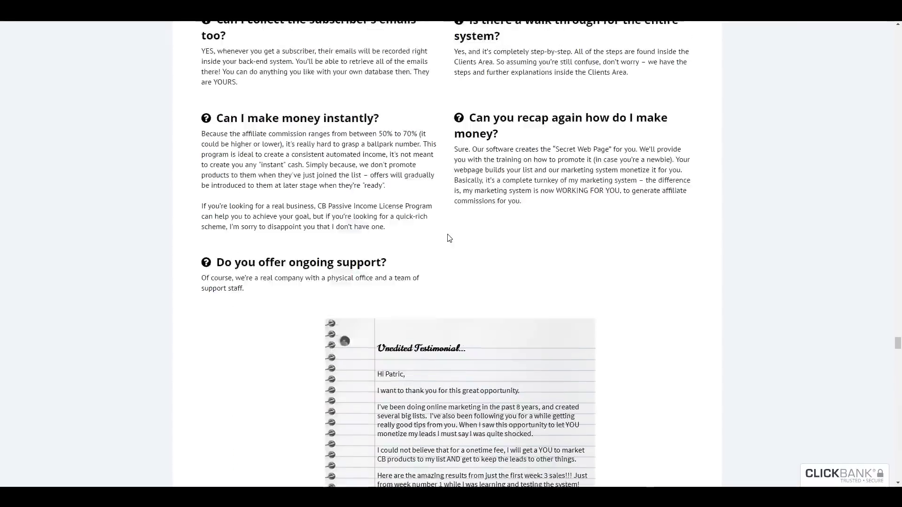
scroll(449, 238, up, 15)
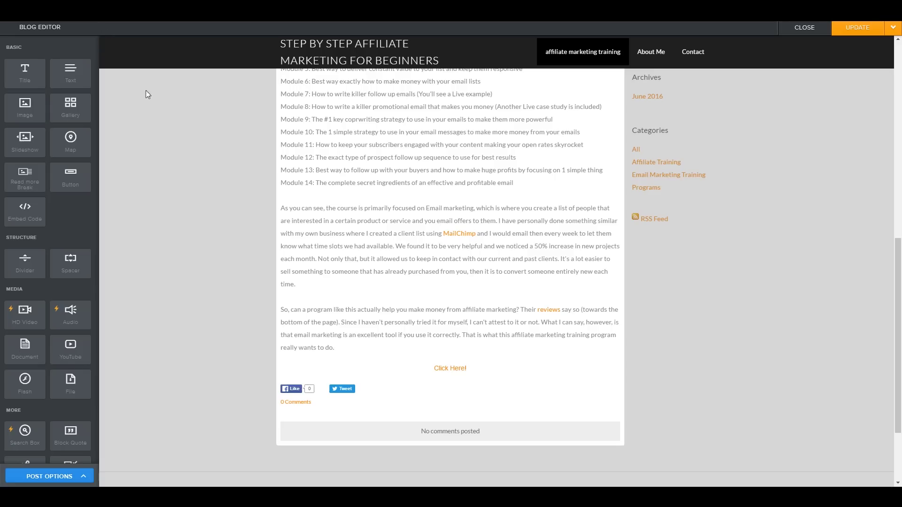
click(363, 351)
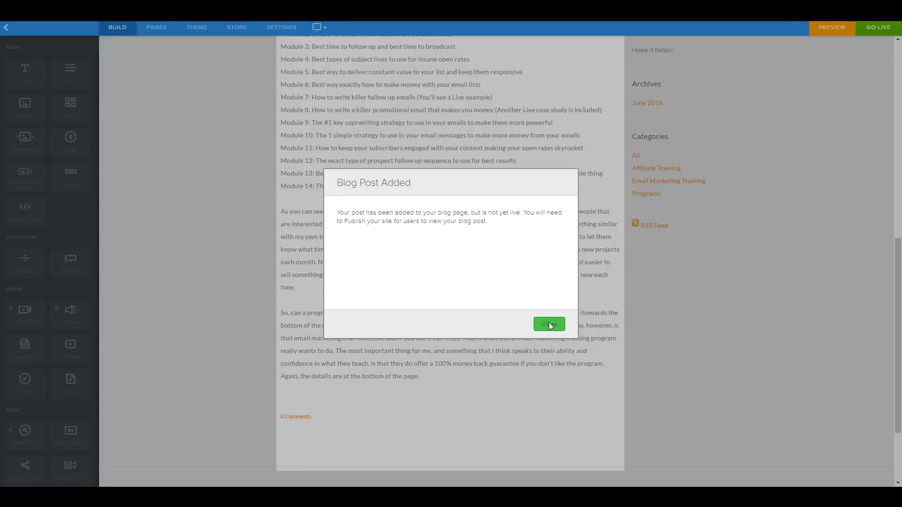
click(546, 322)
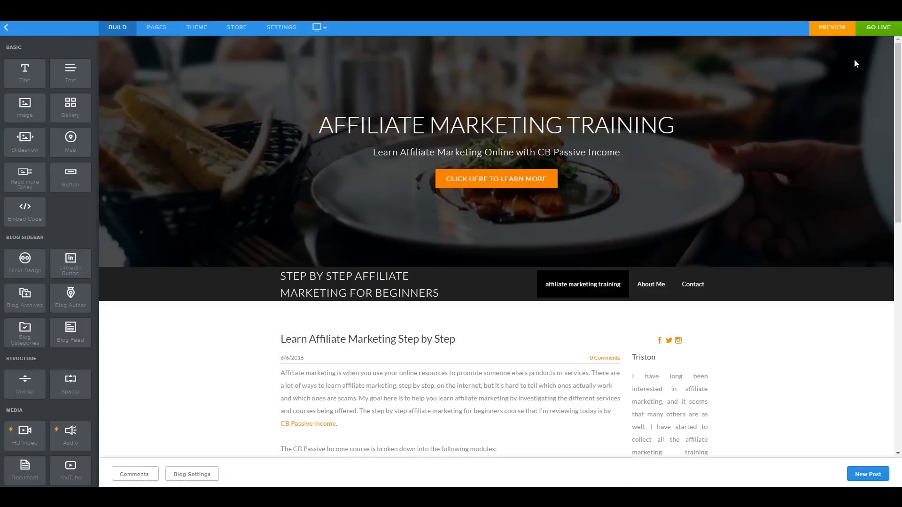
Take the site live with the Pro plan at $7.95 per month.
mouse_move(853, 59)
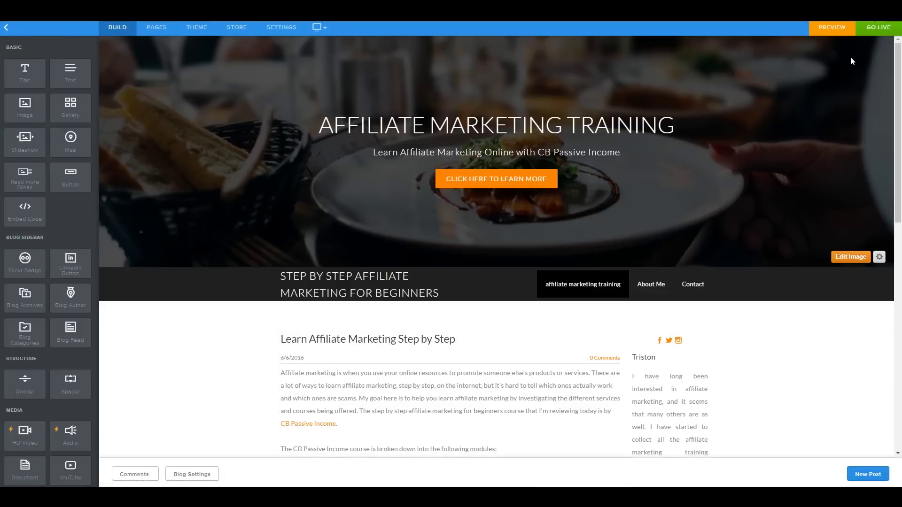
click(876, 29)
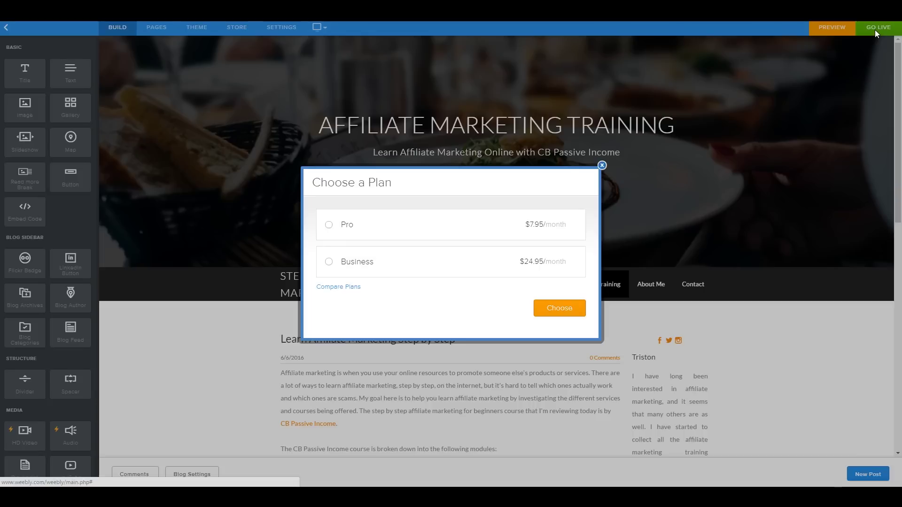
click(336, 229)
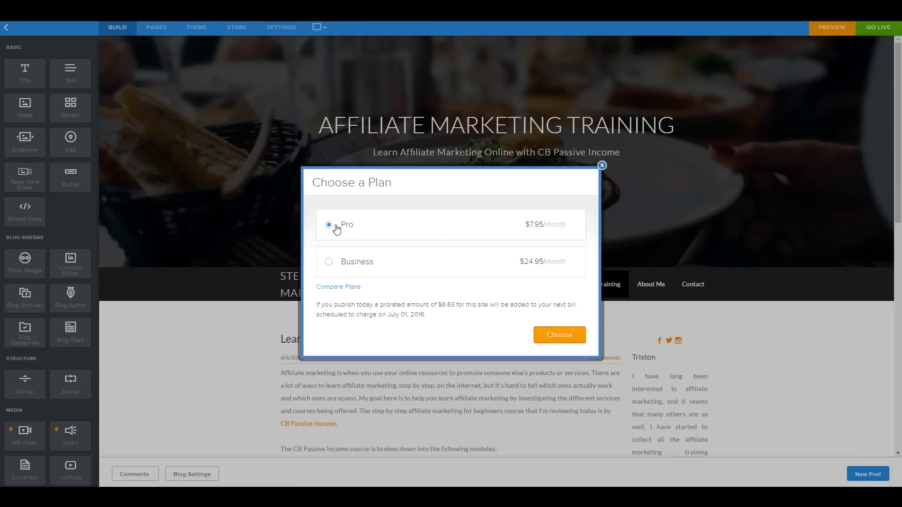
click(558, 335)
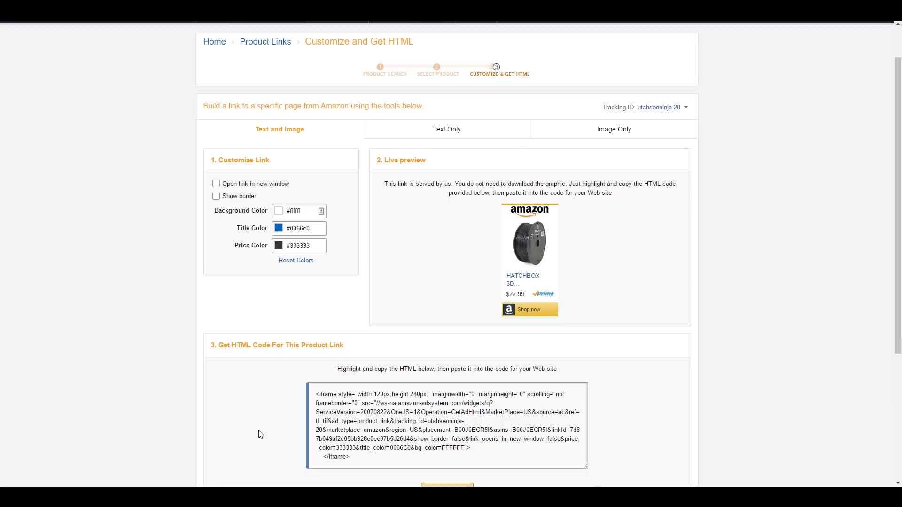
Look at the Amazon product link's HTML code and look over the finished blog page.
click(381, 403)
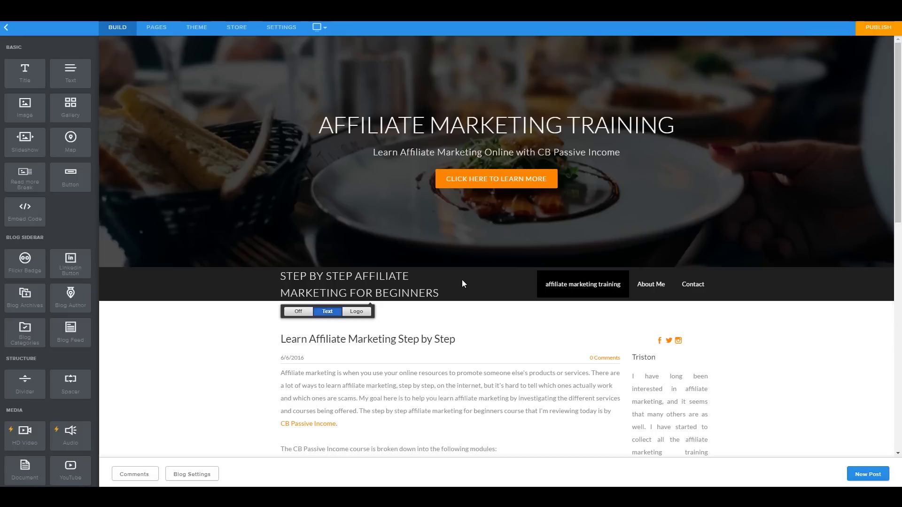
scroll(462, 280, down, 15)
scroll(324, 380, up, 15)
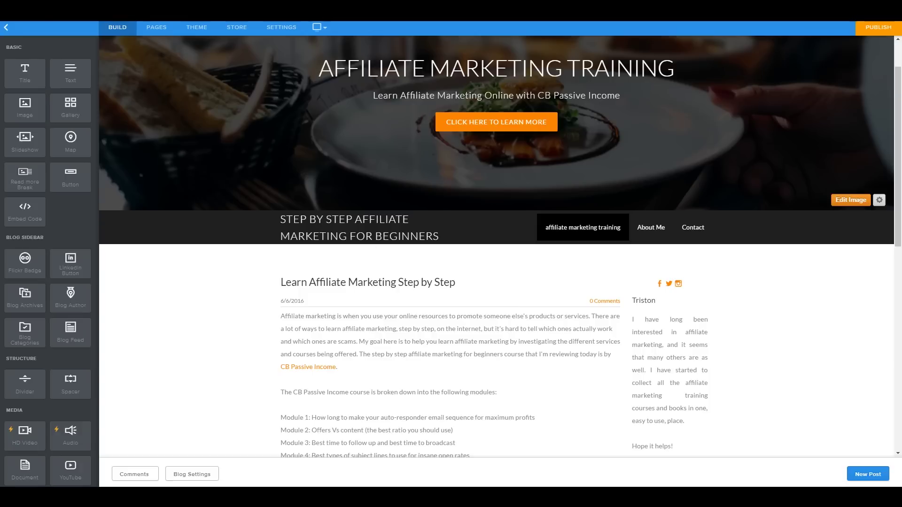
Rename the blog page to "Affiliate Marketing Training" with each word capitalized.
click(155, 27)
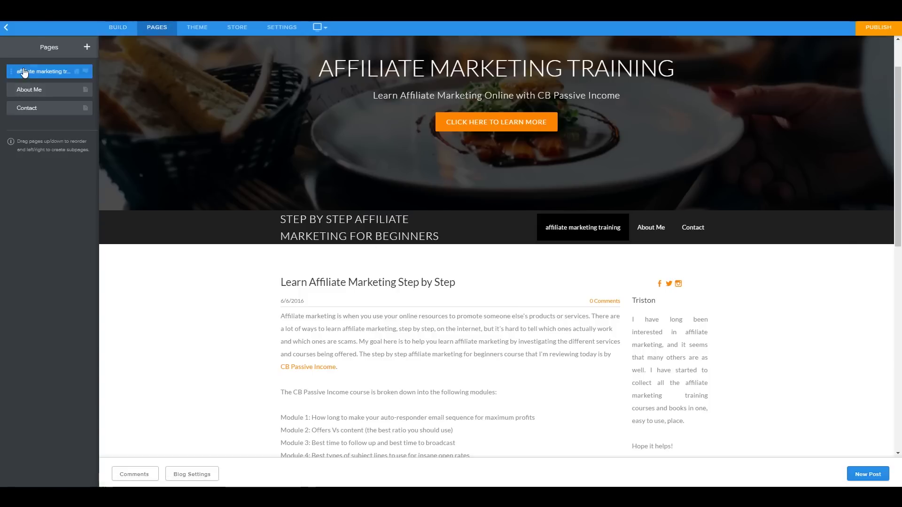
click(20, 74)
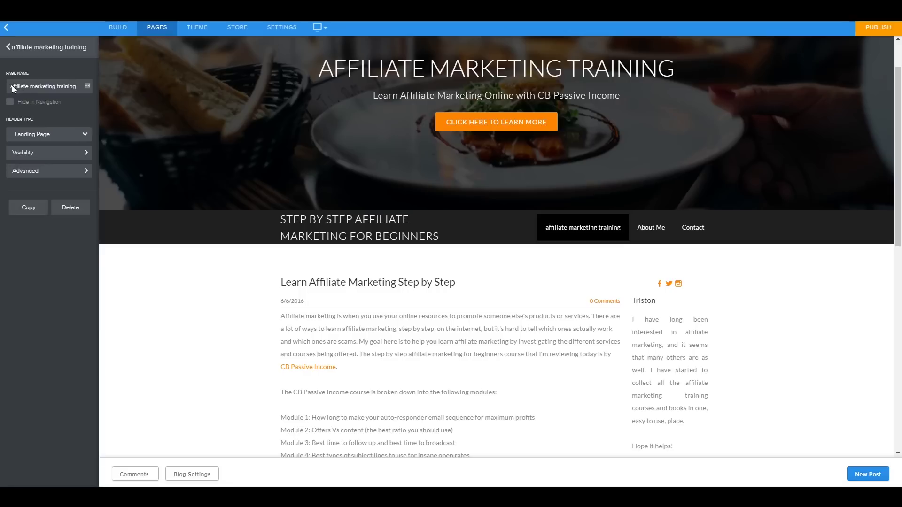
click(14, 89)
text(A)
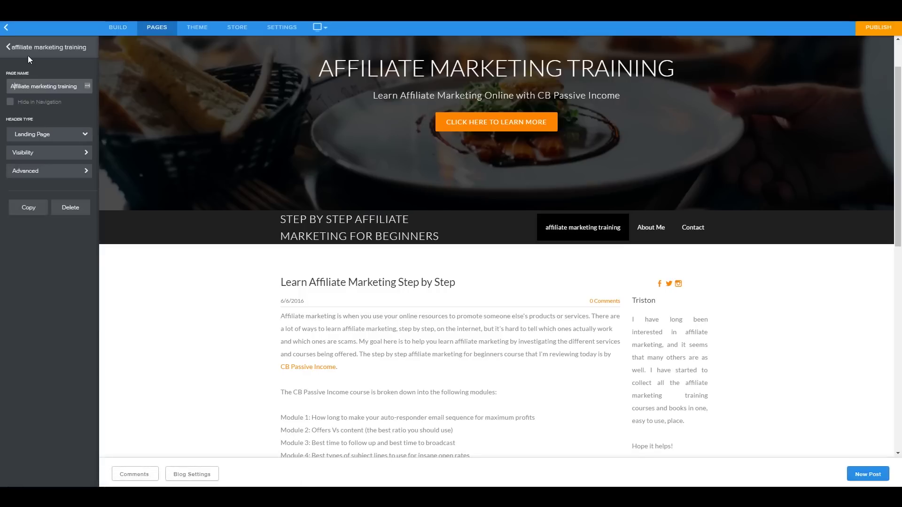
key(Delete)
text(M)
key(Right)
key(Delete)
text(T)
key(Return)
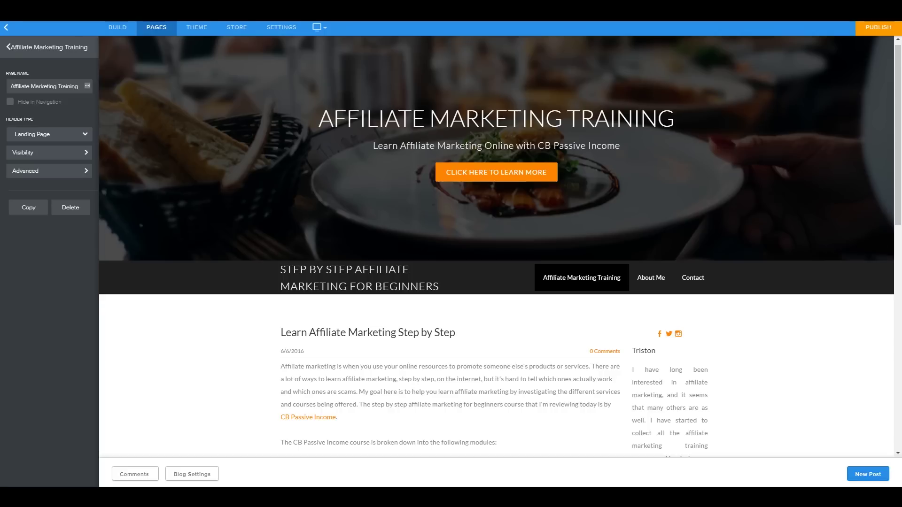
Review the blog page and the pricing options and bonus modules on the CB Passive Income sales page.
scroll(258, 440, down, 7)
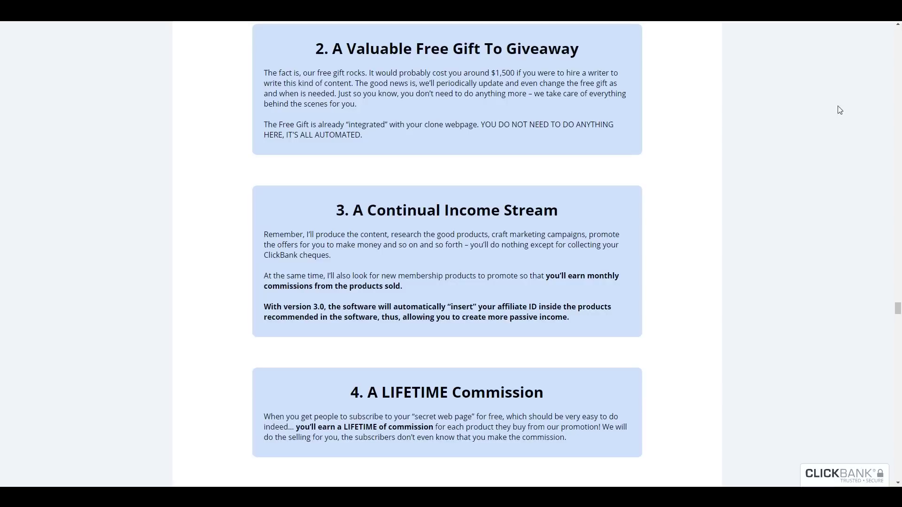
drag(898, 309, 898, 467)
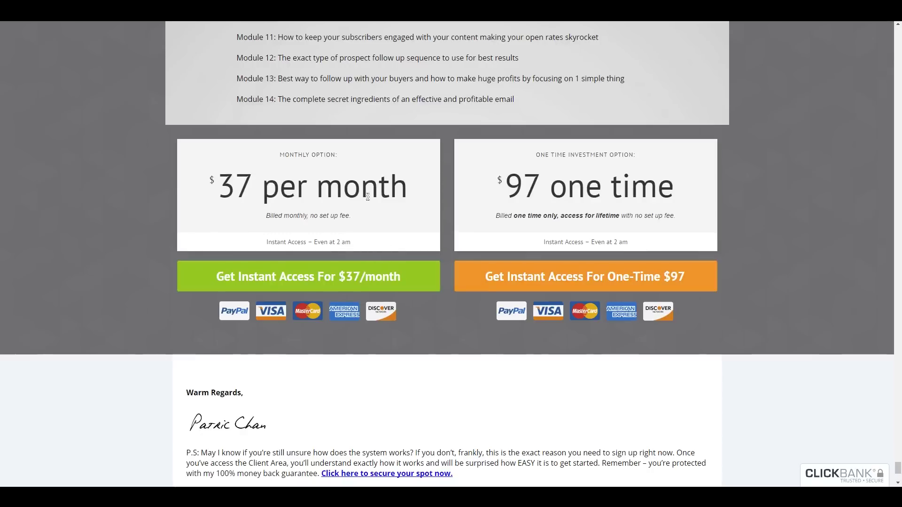
scroll(419, 240, up, 5)
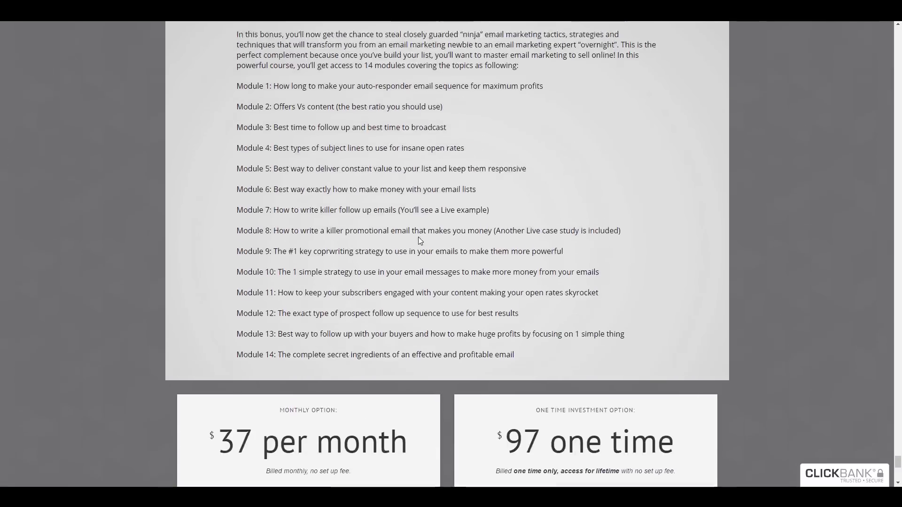
scroll(418, 237, up, 2)
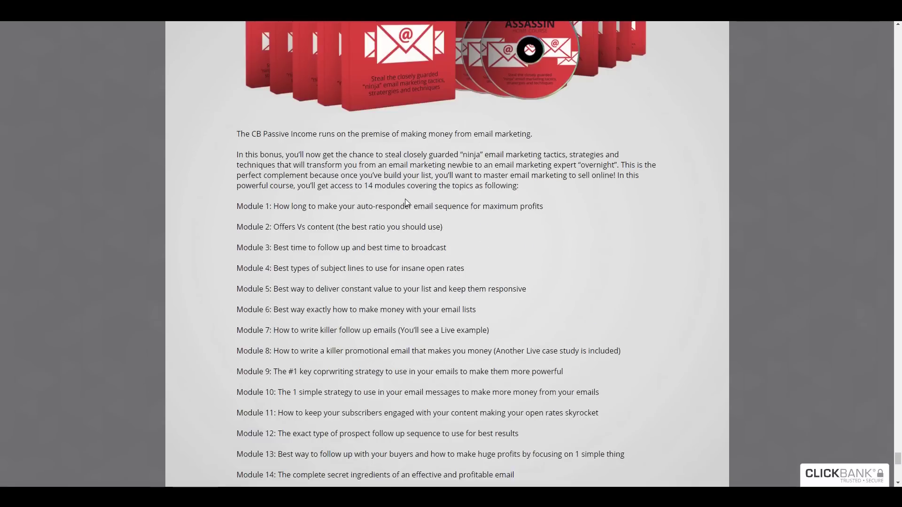
scroll(406, 202, up, 4)
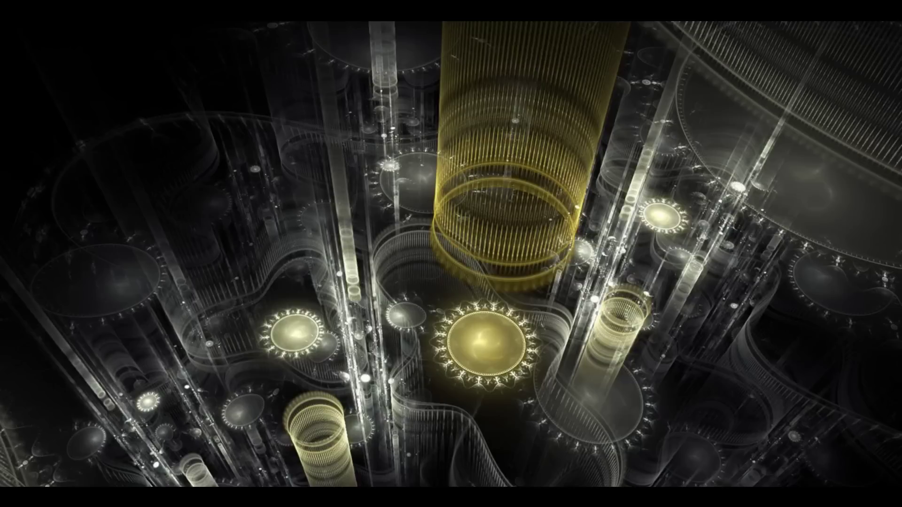